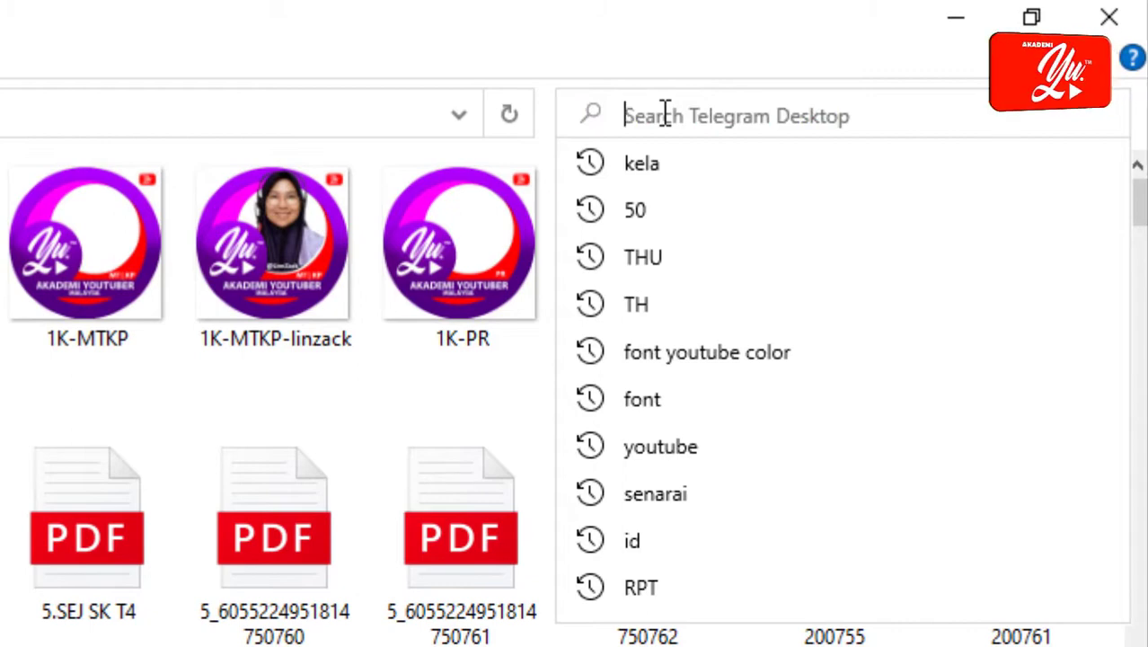
Search File Explorer for 'thumb', then close the File Explorer window
type("thumb")
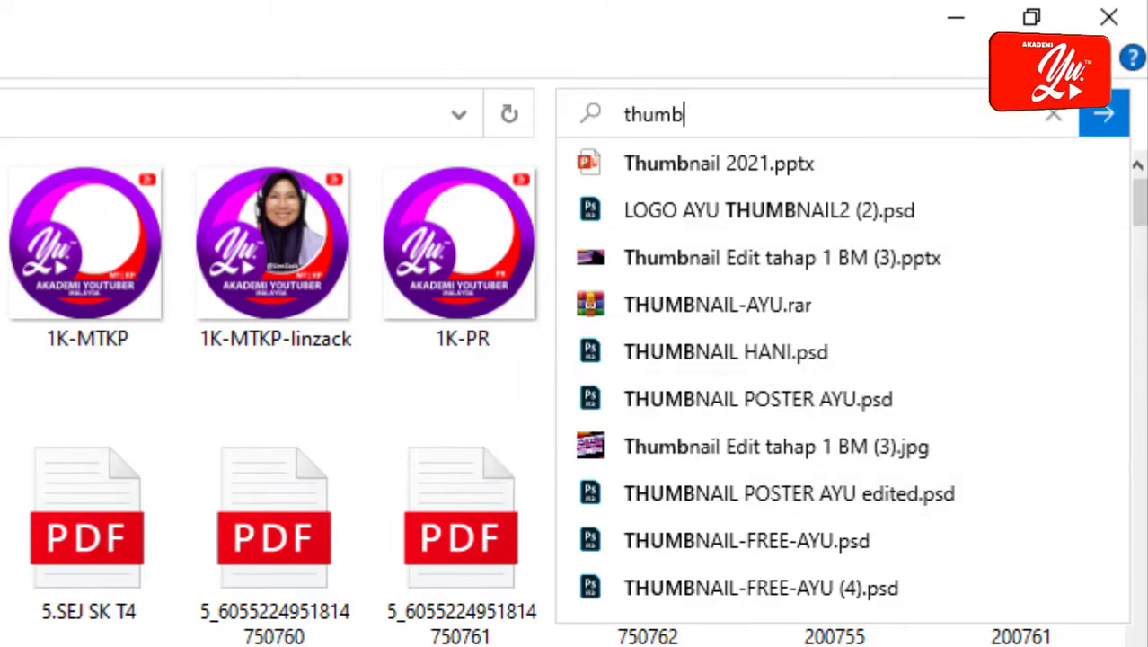
left_click(1107, 22)
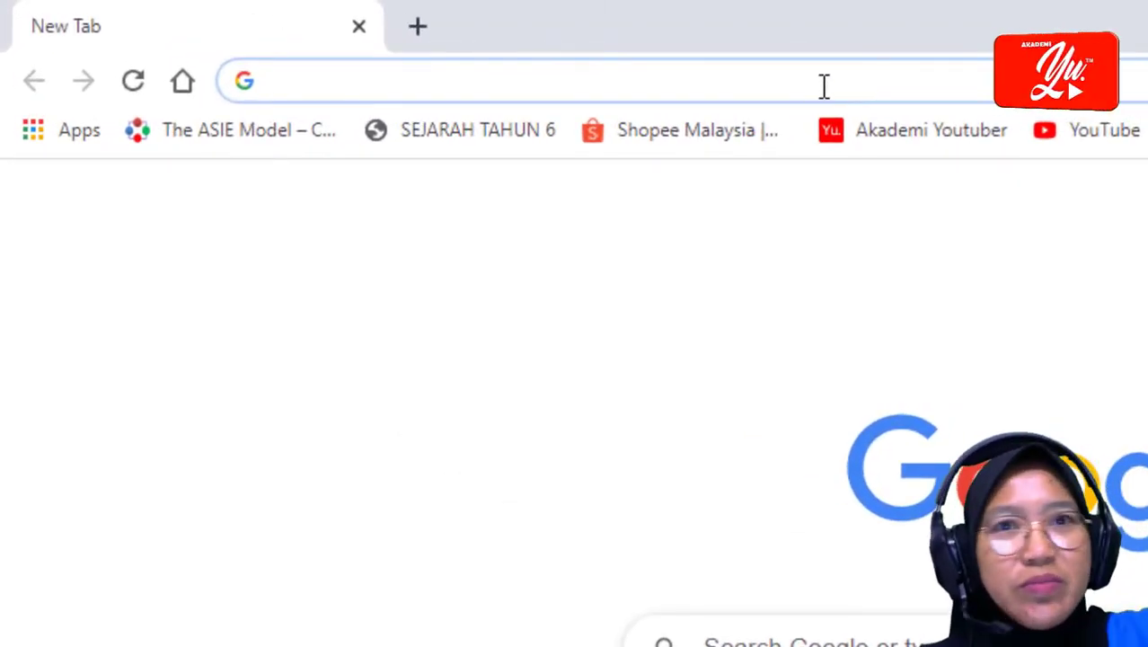
type("ww")
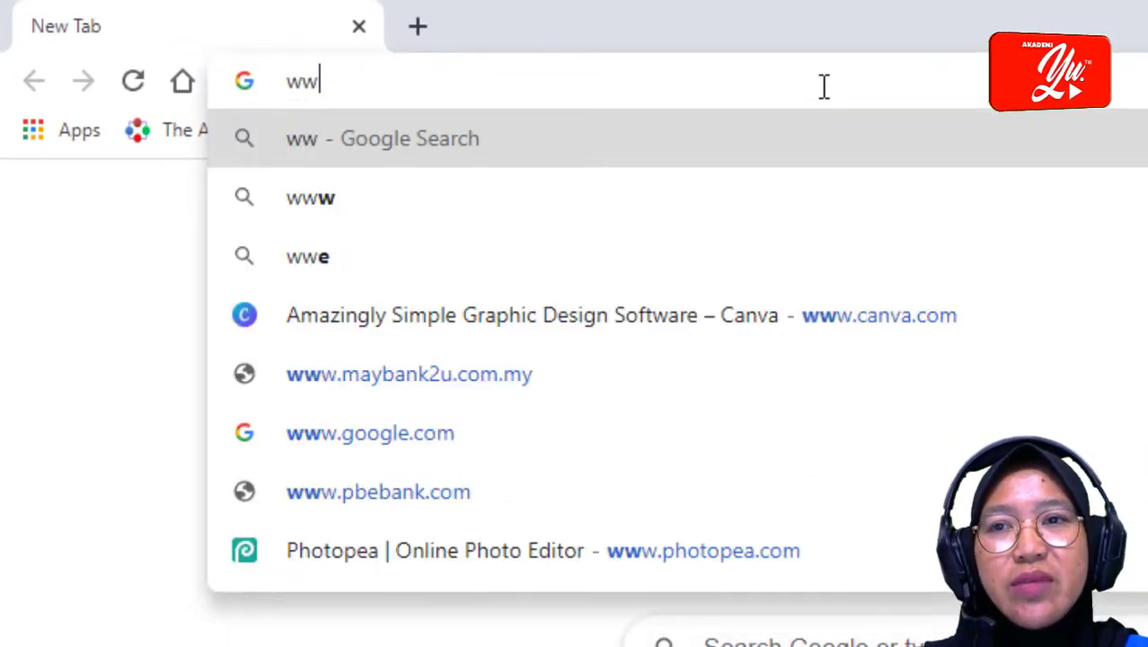
type("w.pho")
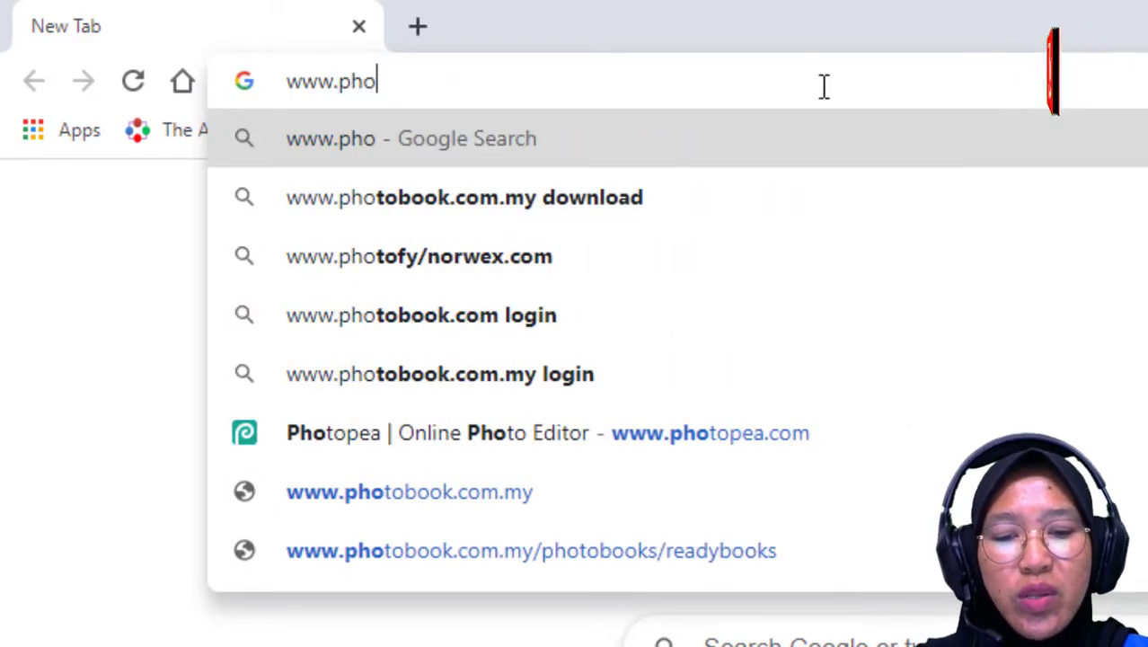
type("t")
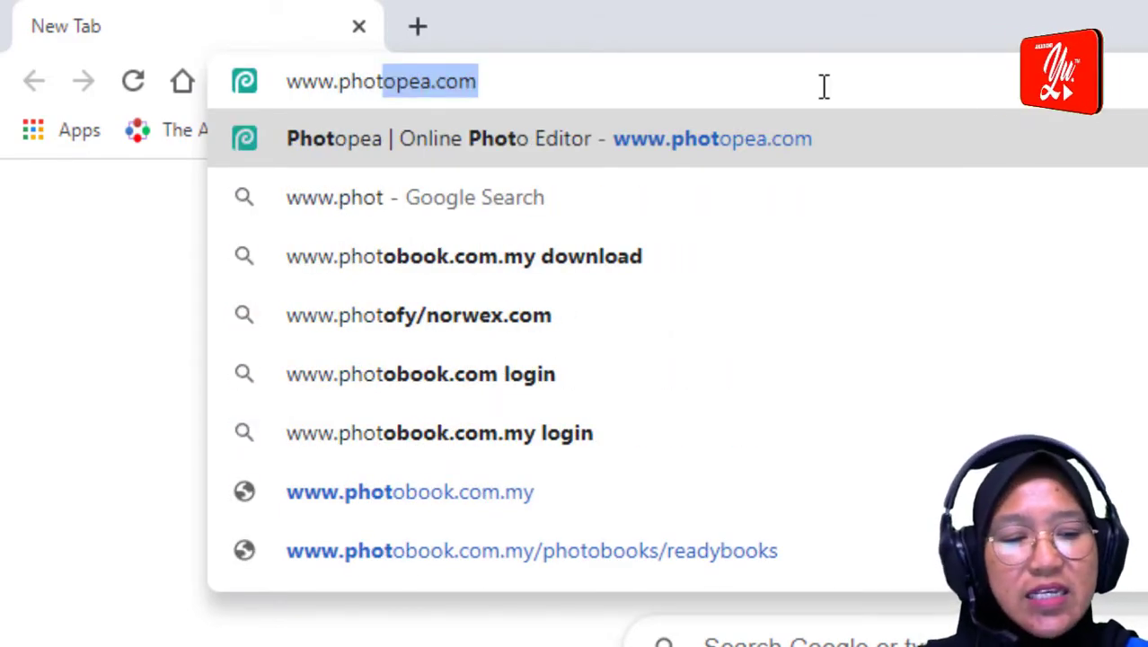
key("Return")
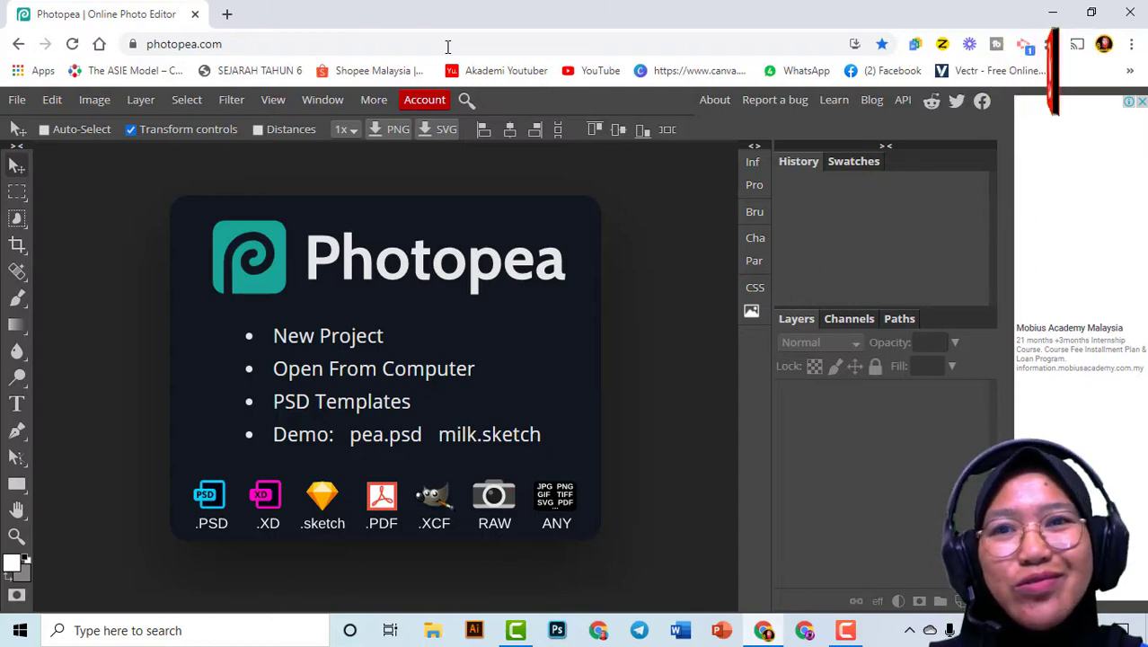
Open the Thumnail Panitia BM PSD from Documents > AKADEMI YOUTUBER > PANITIA SEJARAH
left_click(16, 101)
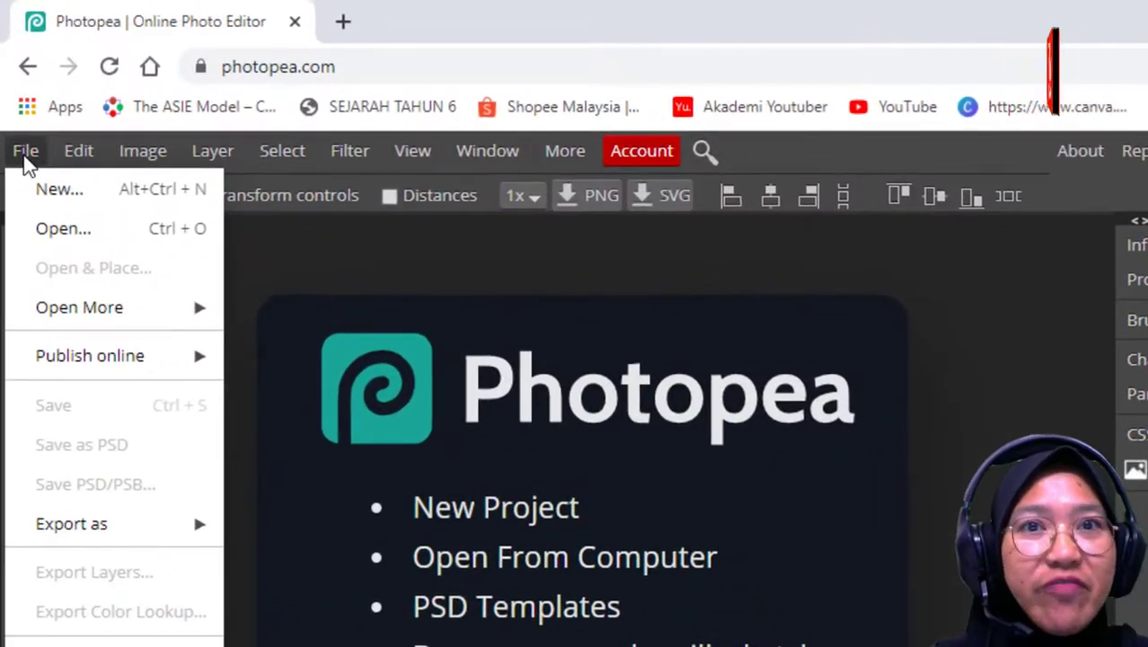
left_click(59, 235)
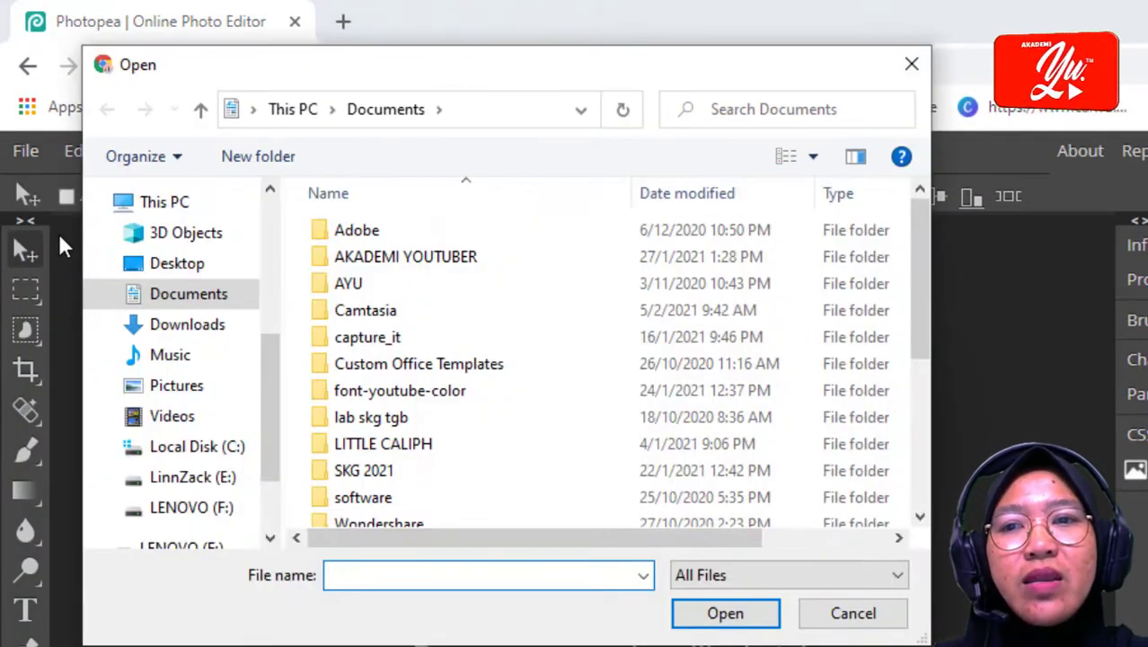
left_click(392, 262)
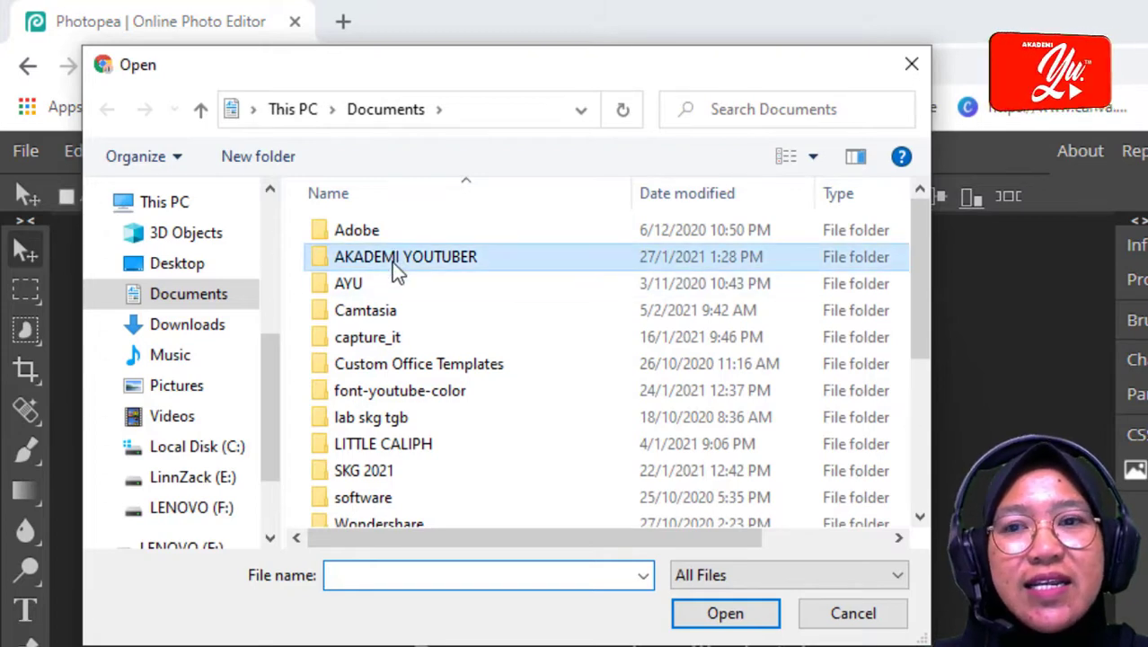
double_click(391, 262)
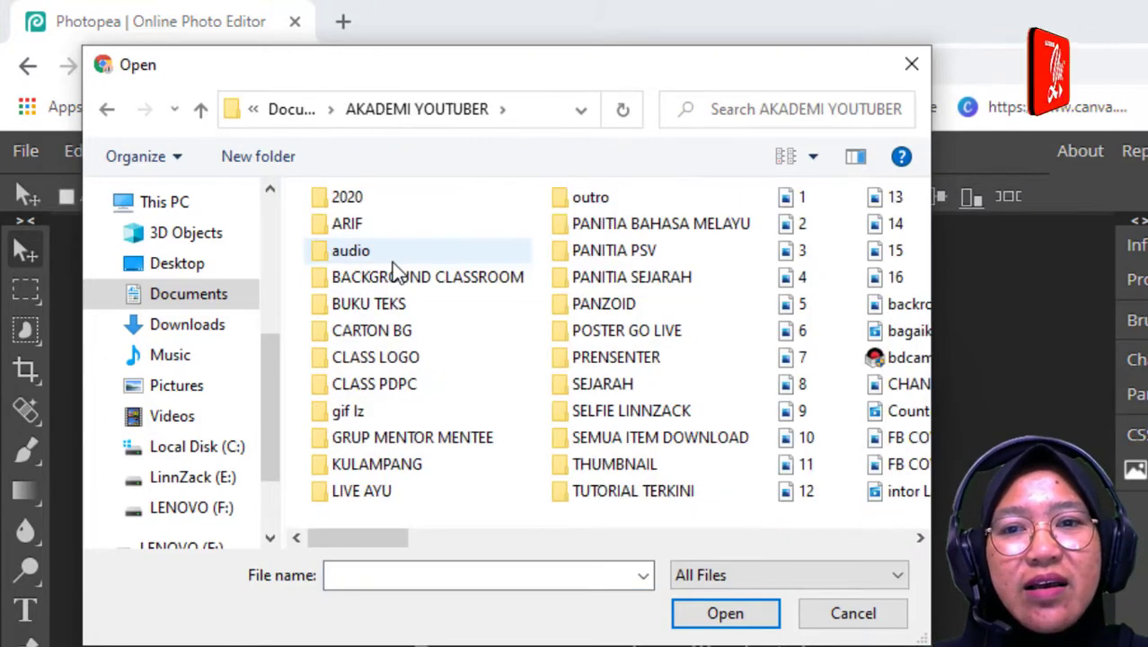
double_click(648, 278)
scroll(579, 332, "down", 10)
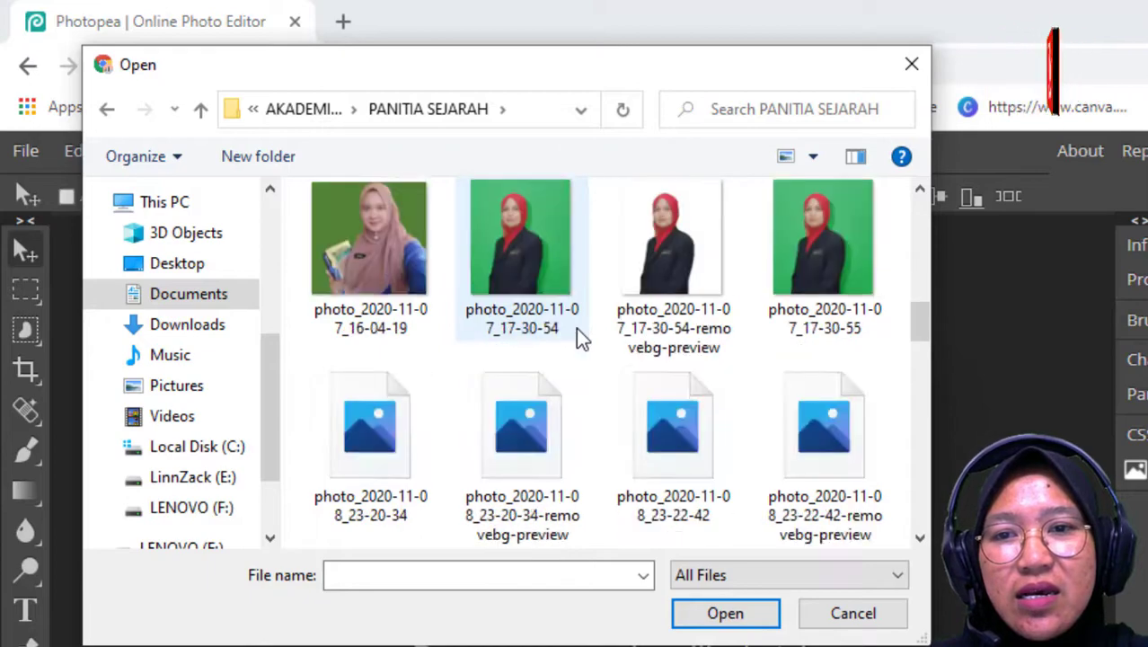
scroll(577, 329, "down", 15)
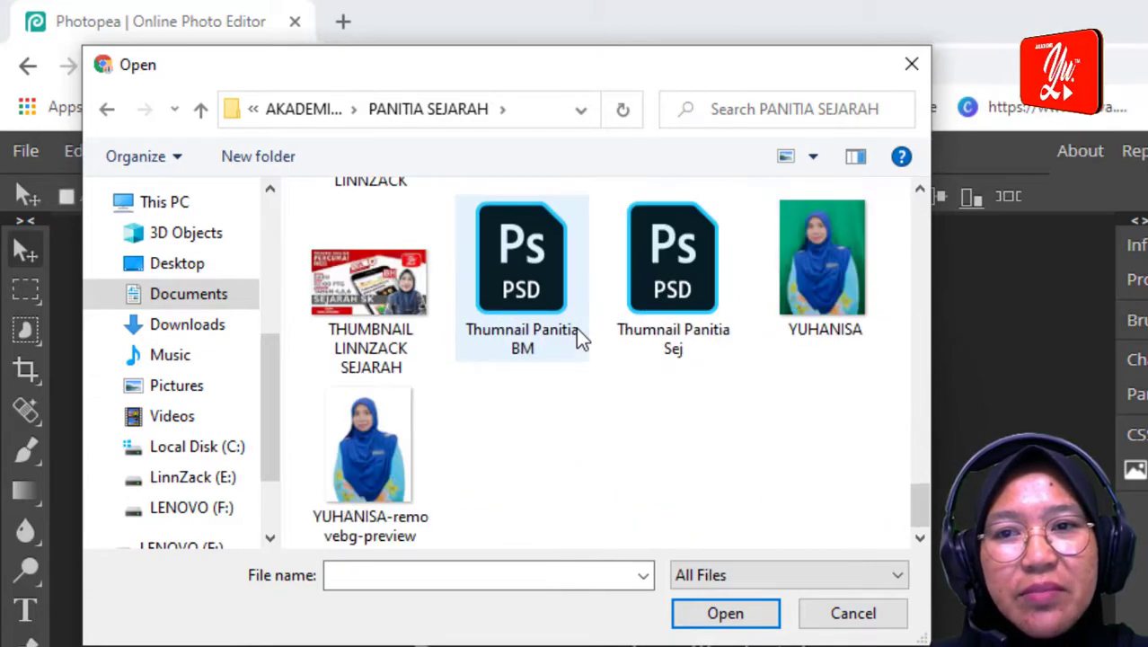
scroll(676, 388, "up", 5)
scroll(677, 388, "down", 3)
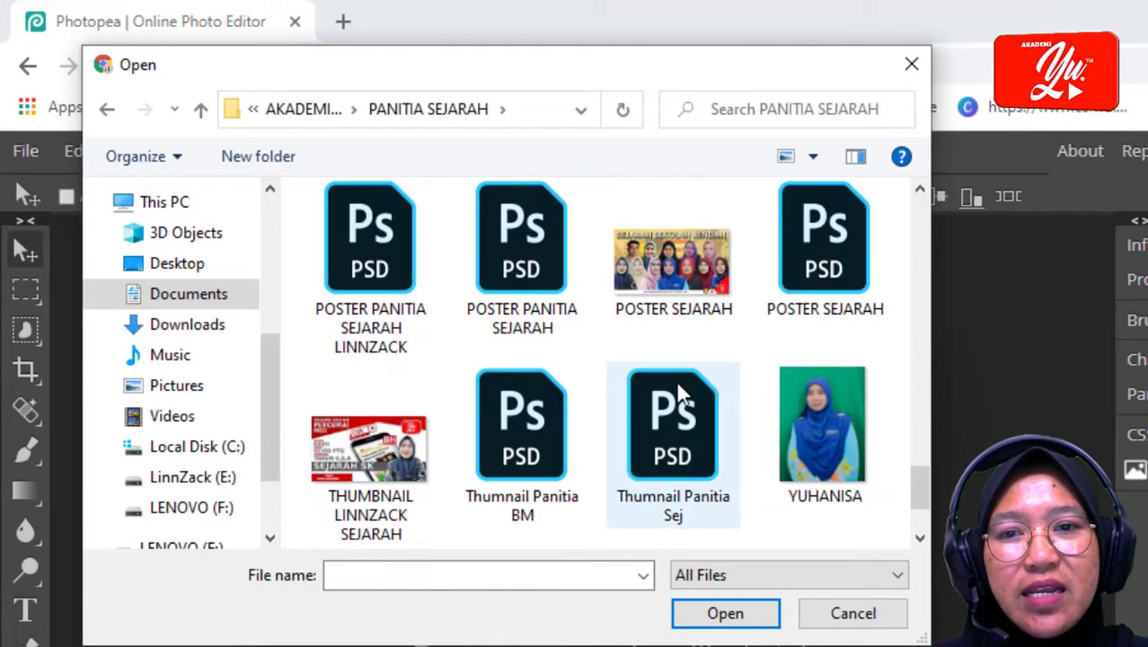
scroll(675, 388, "down", 2)
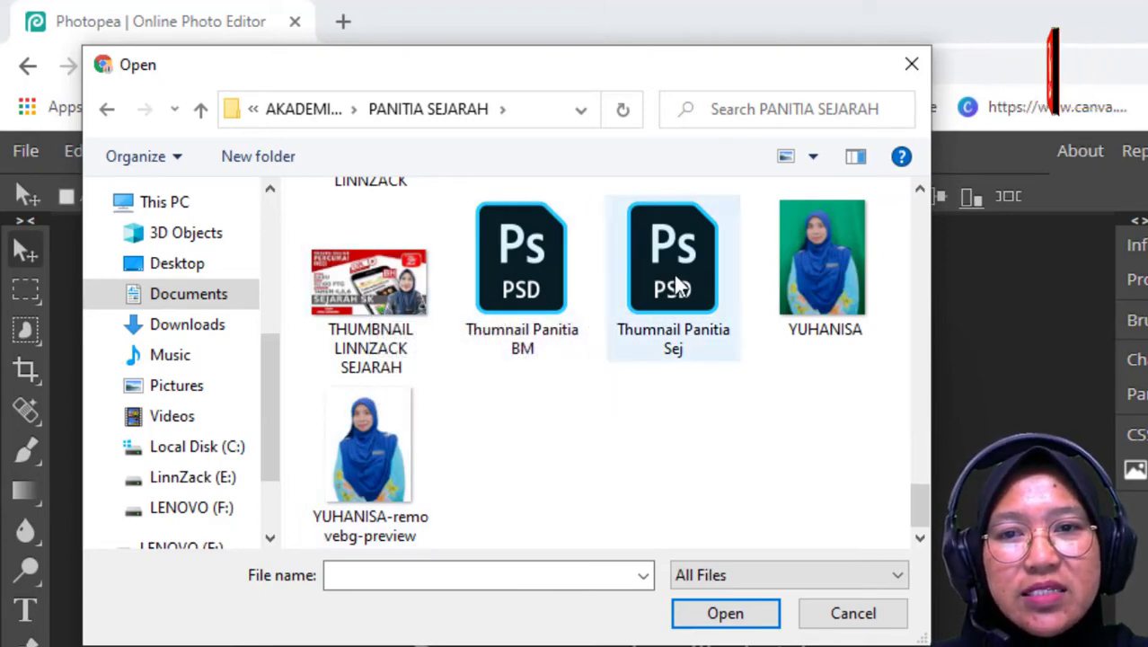
left_click(537, 312)
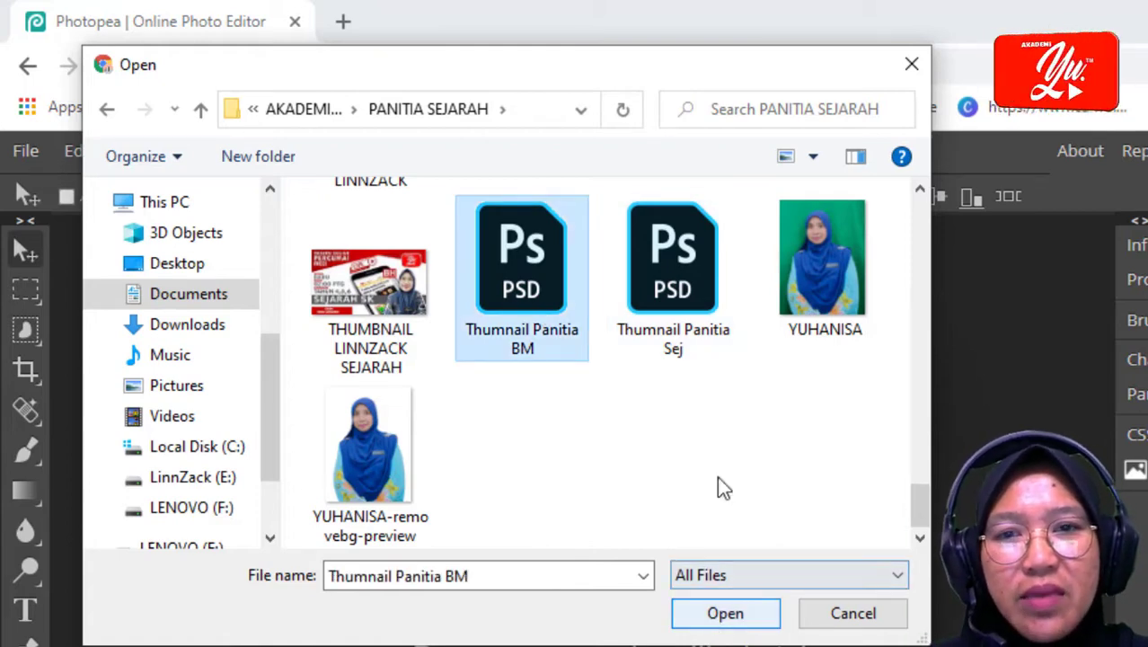
left_click(727, 611)
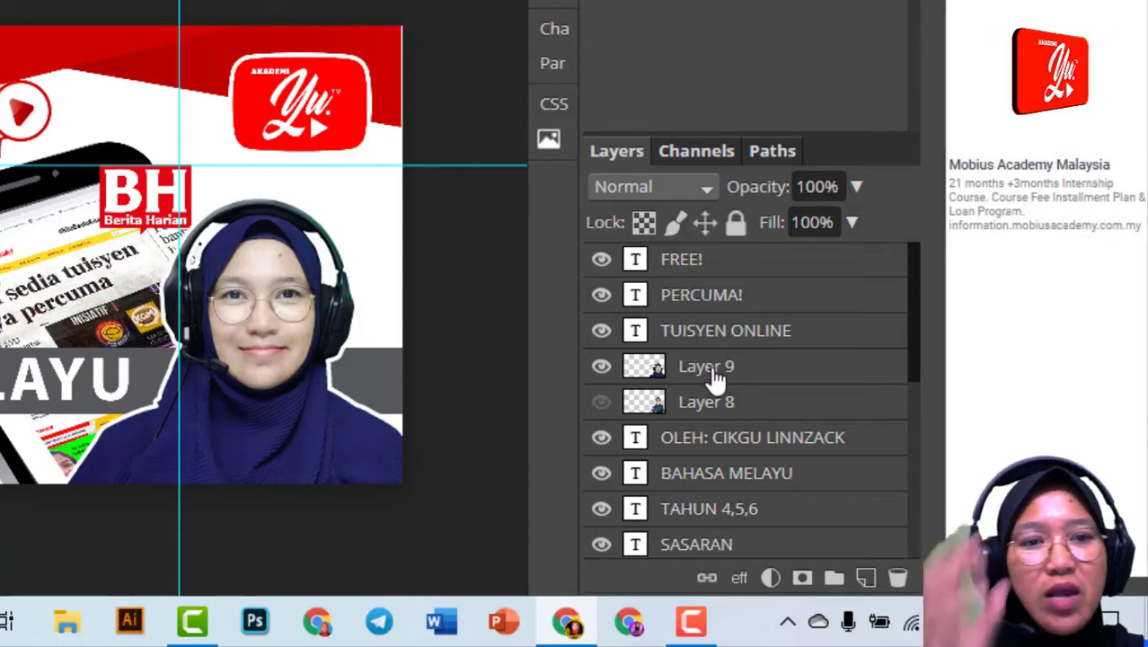
Scroll the Layers panel and toggle the FREE! layer's visibility to identify it, then select it
scroll(806, 371, "down", 2)
scroll(806, 372, "down", 5)
scroll(724, 515, "up", 7)
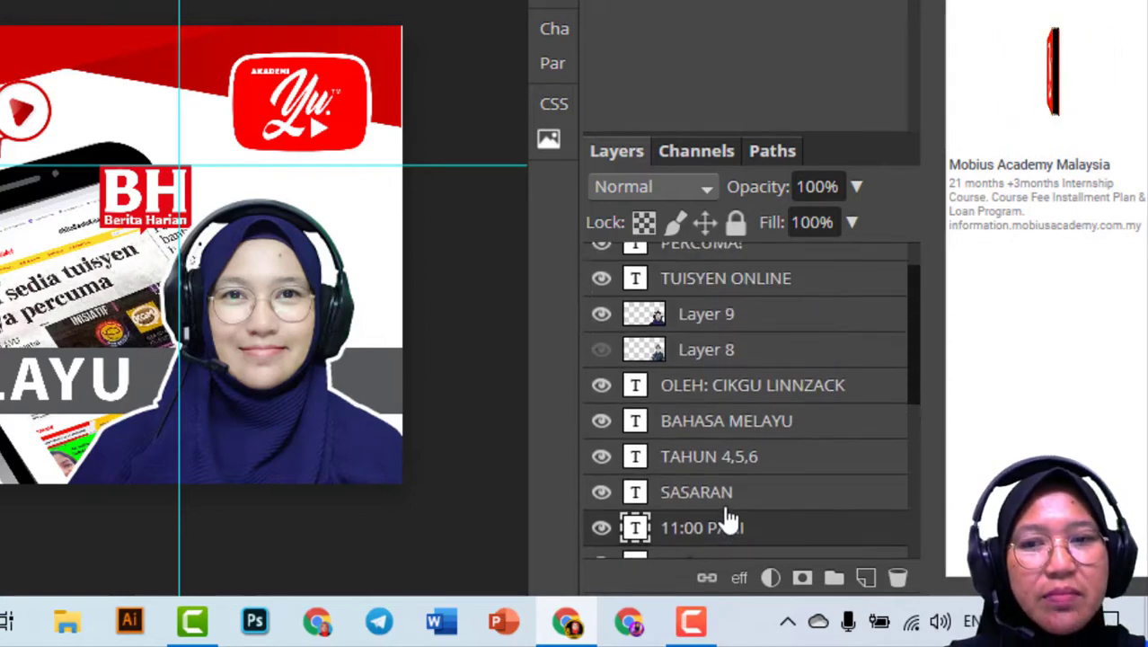
scroll(628, 256, "down", 7)
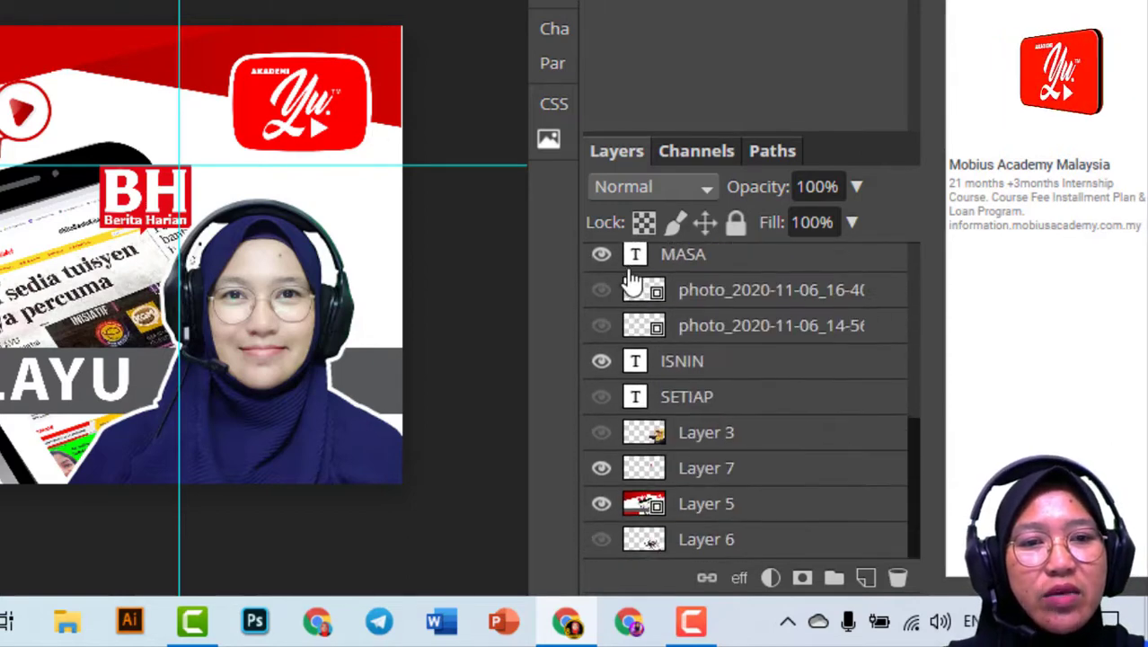
scroll(634, 280, "up", 7)
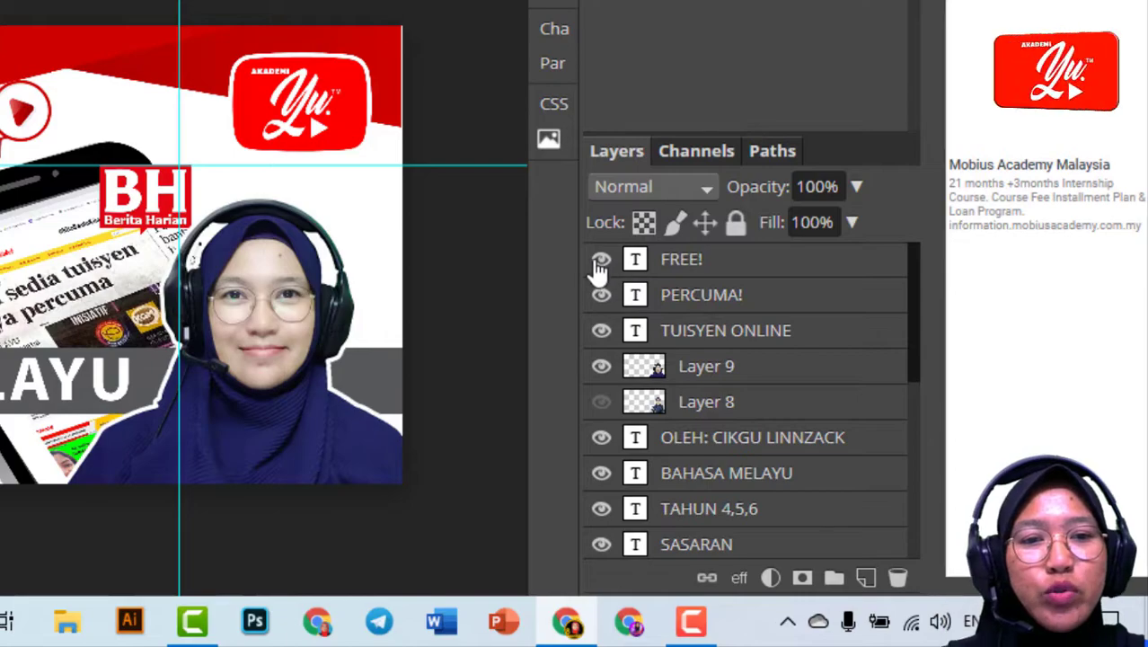
left_click(601, 260)
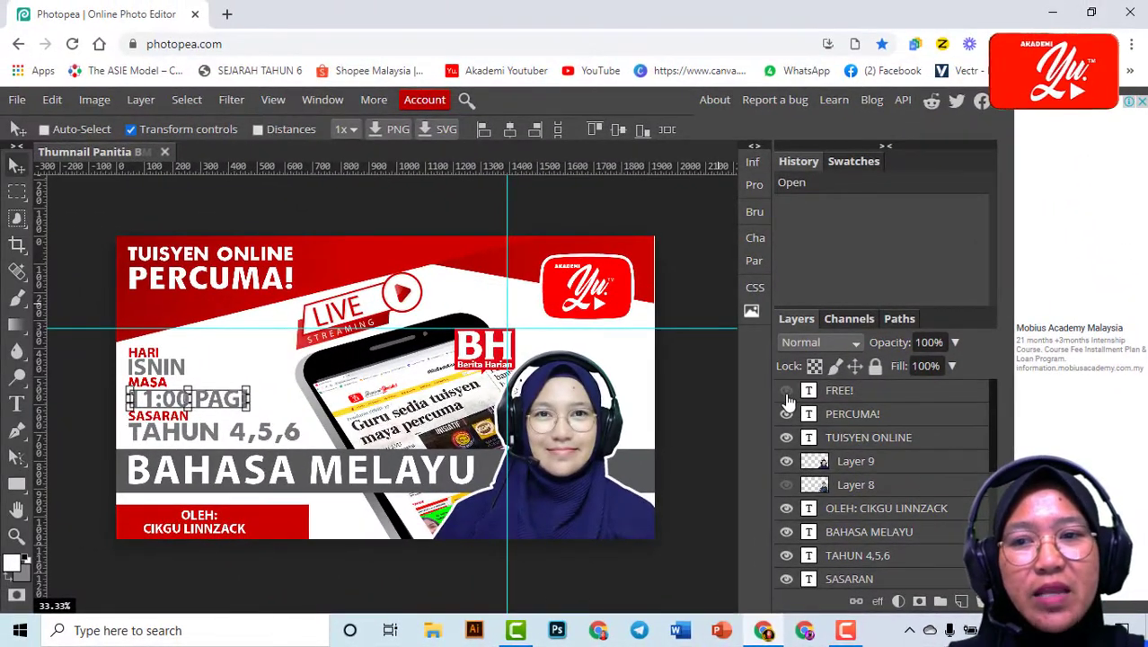
left_click(786, 392)
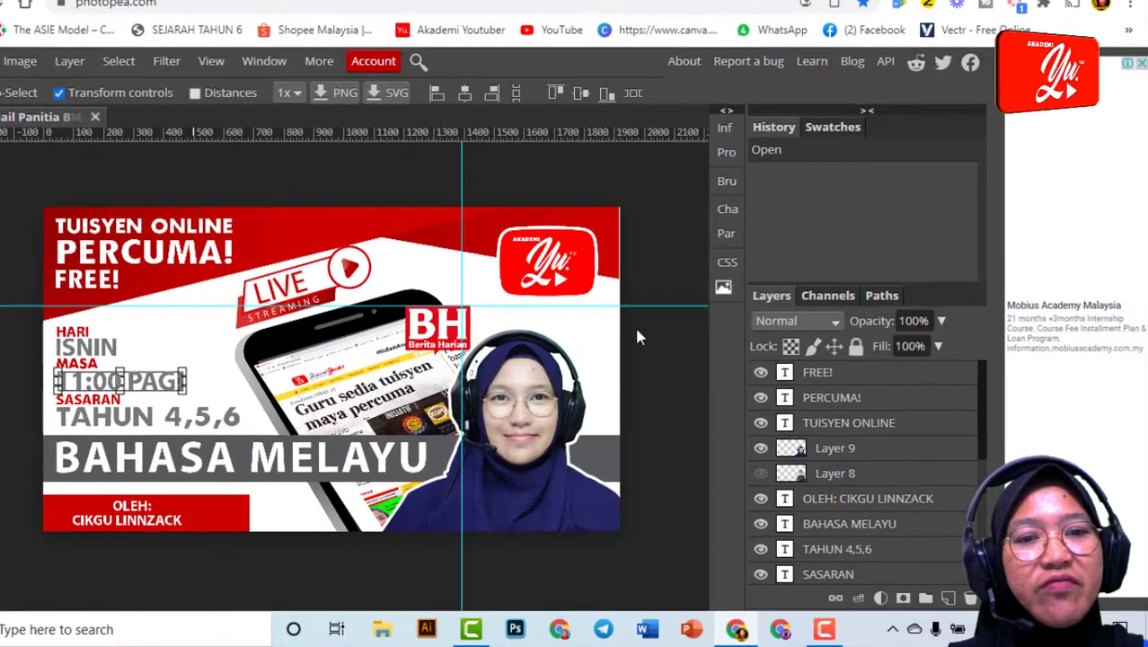
left_click(827, 378)
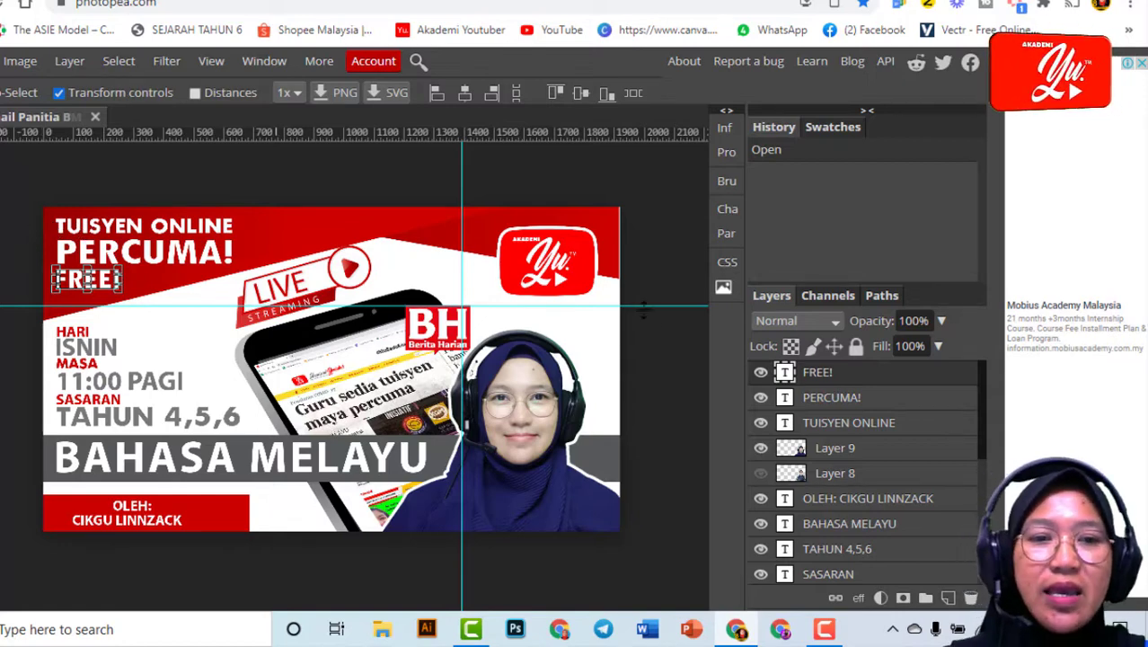
left_click(759, 373)
left_click(760, 373)
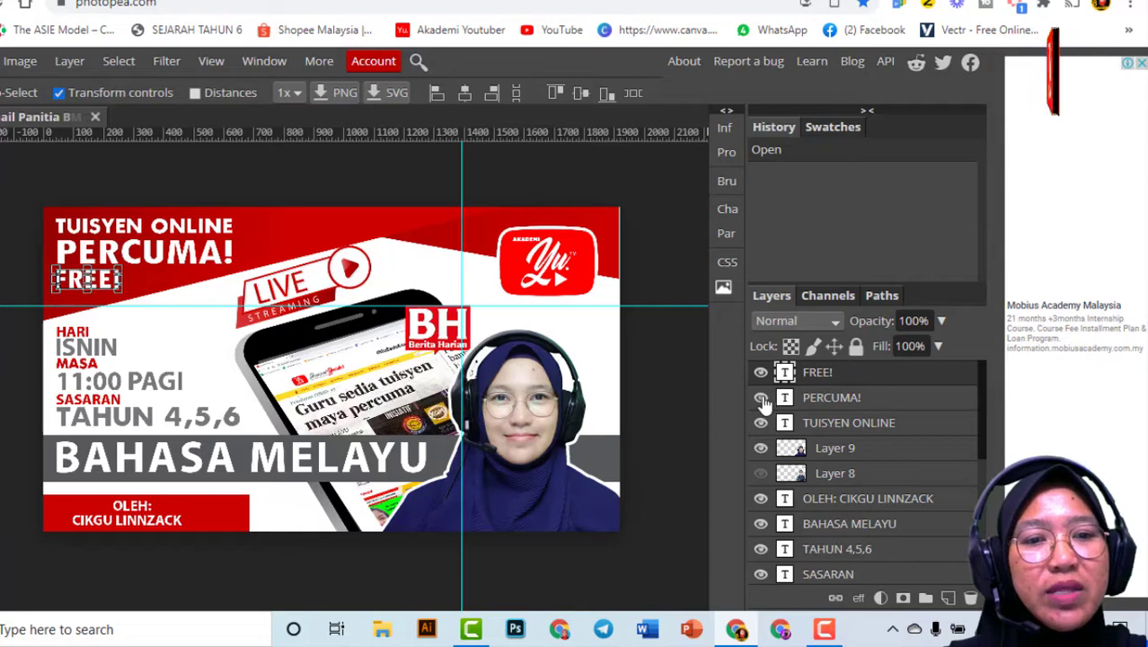
Toggle PERCUMA! to identify it, select its layer, and hide TUISYEN ONLINE
left_click(760, 398)
left_click(760, 398)
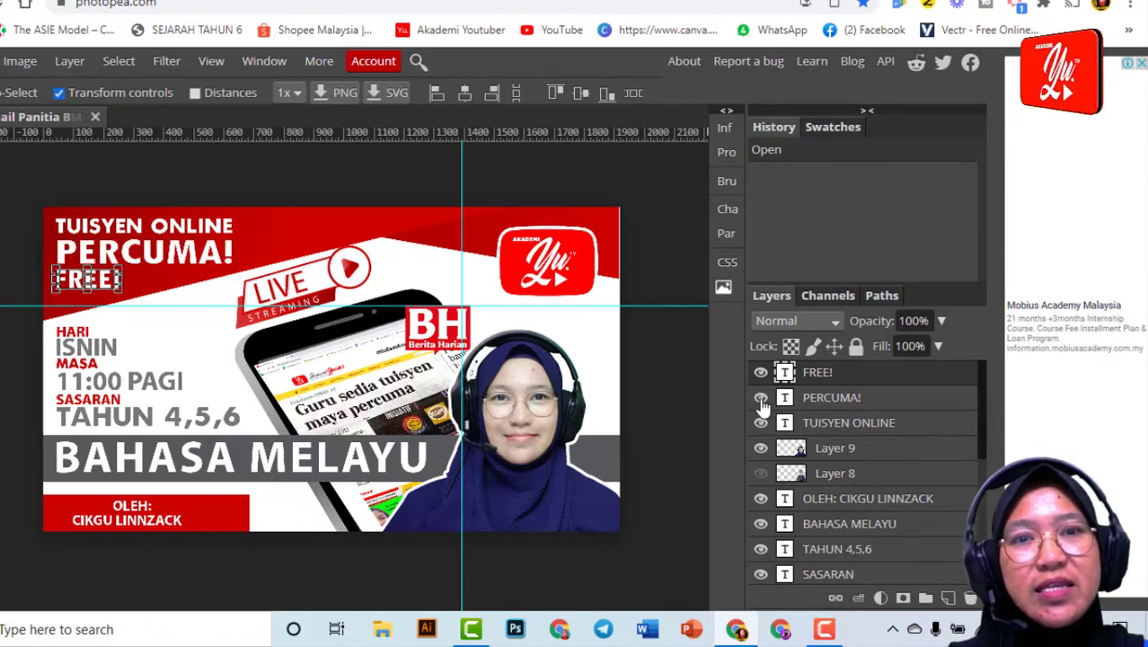
left_click(833, 404)
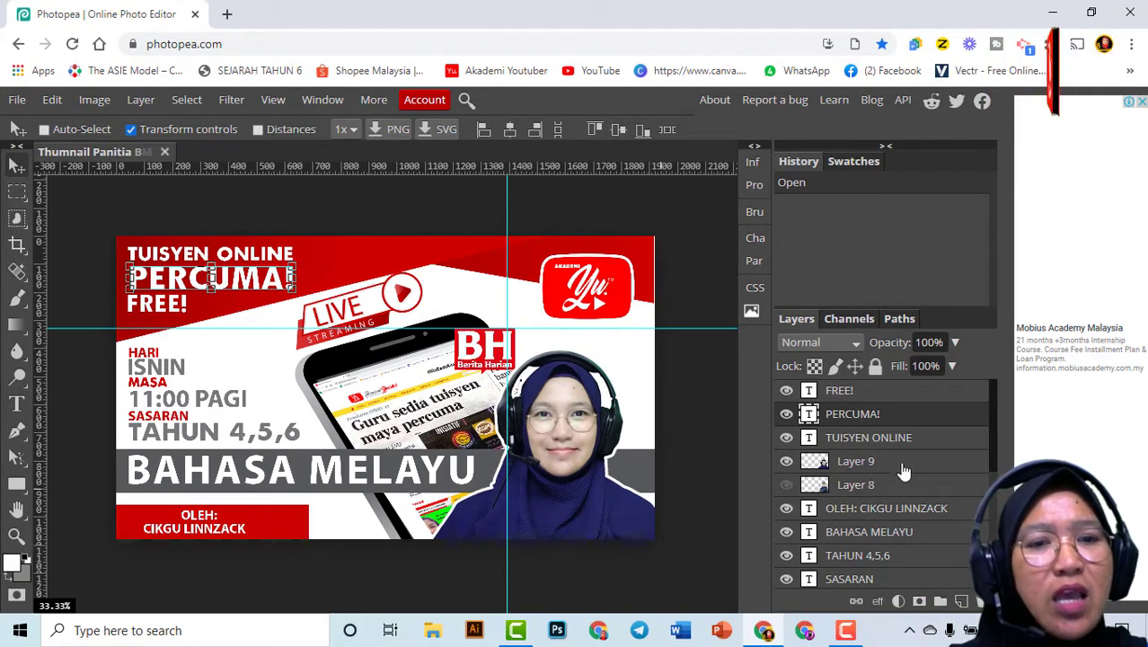
left_click(786, 437)
Show TUISYEN ONLINE again, then select portrait Layer 9 and background Layer 5 from the canvas
left_click(786, 437)
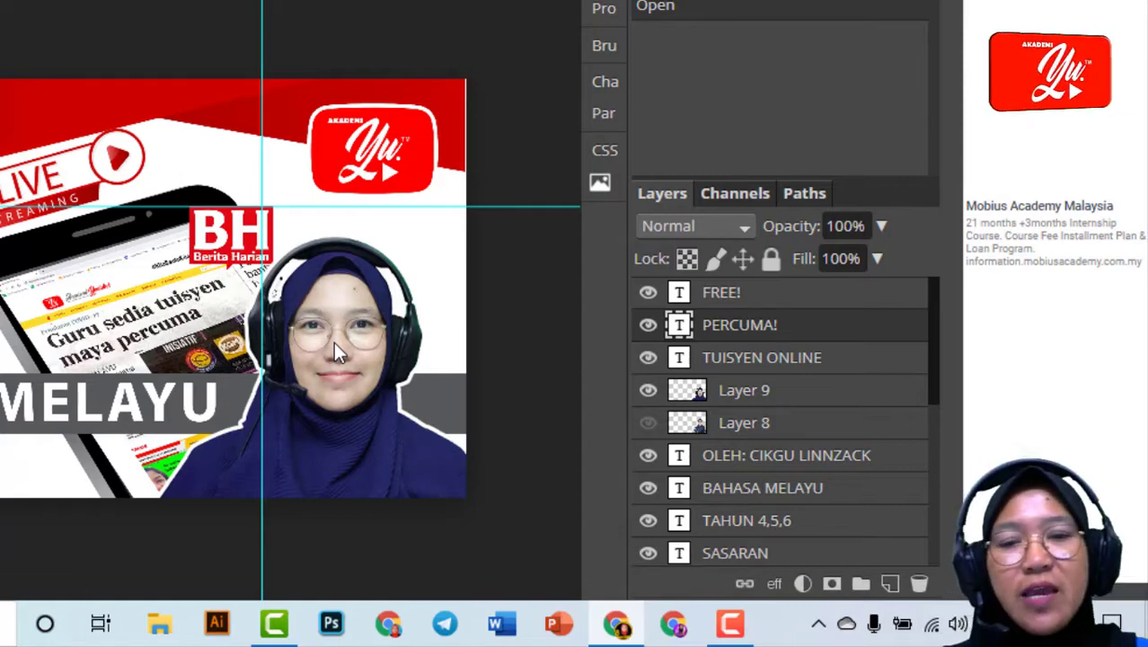
right_click(349, 368)
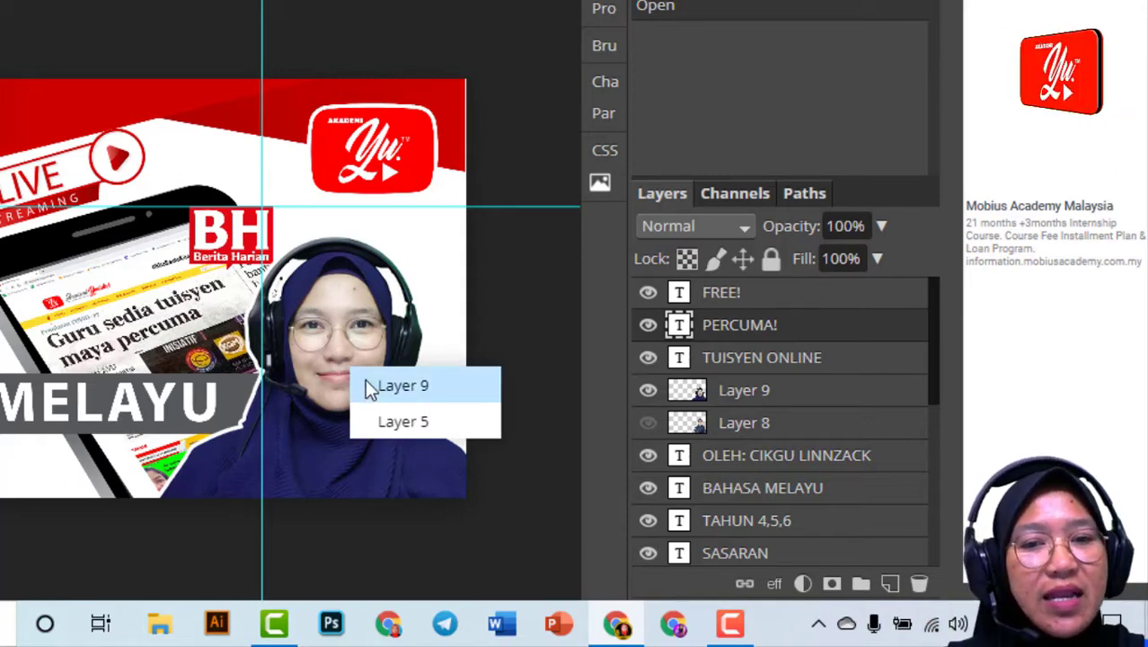
left_click(371, 398)
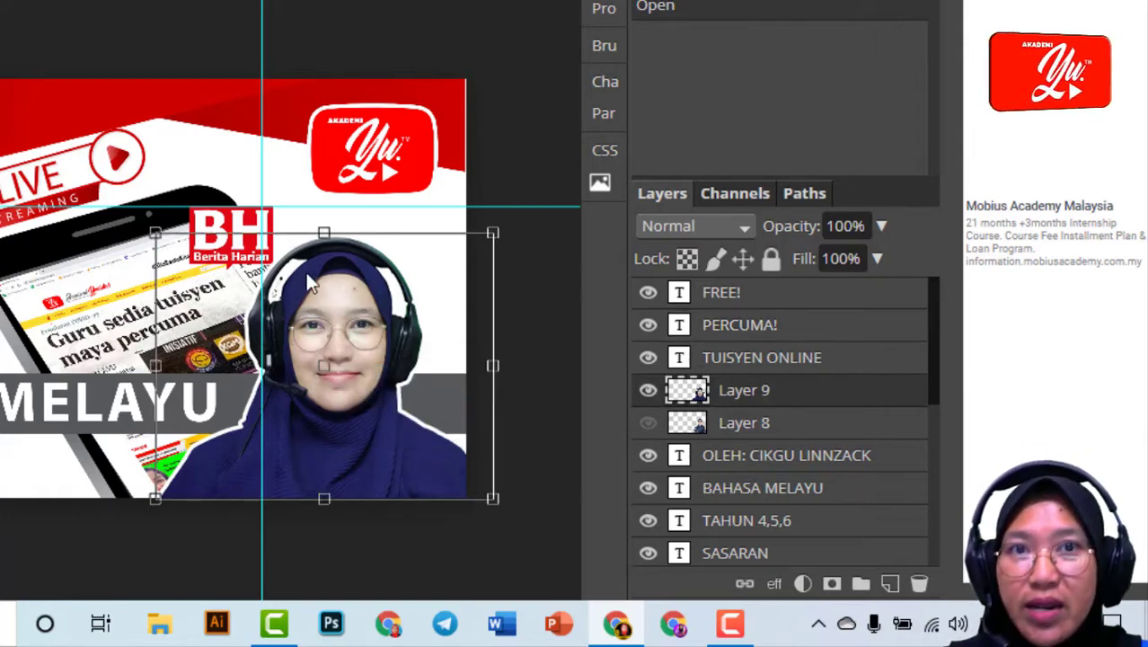
right_click(324, 310)
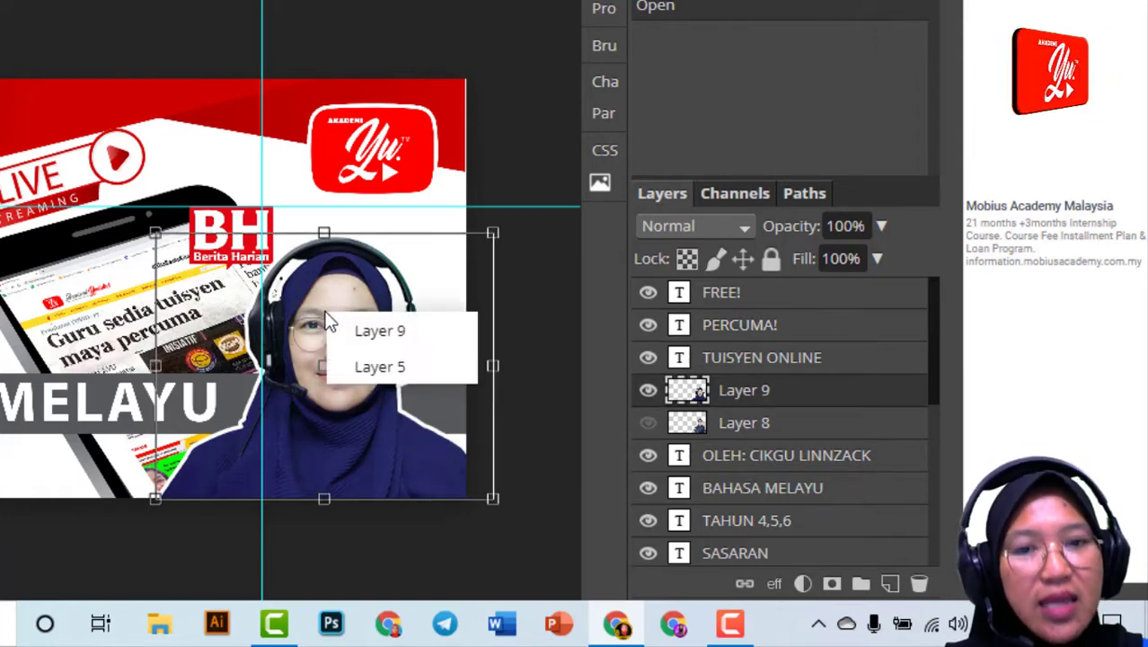
left_click(367, 366)
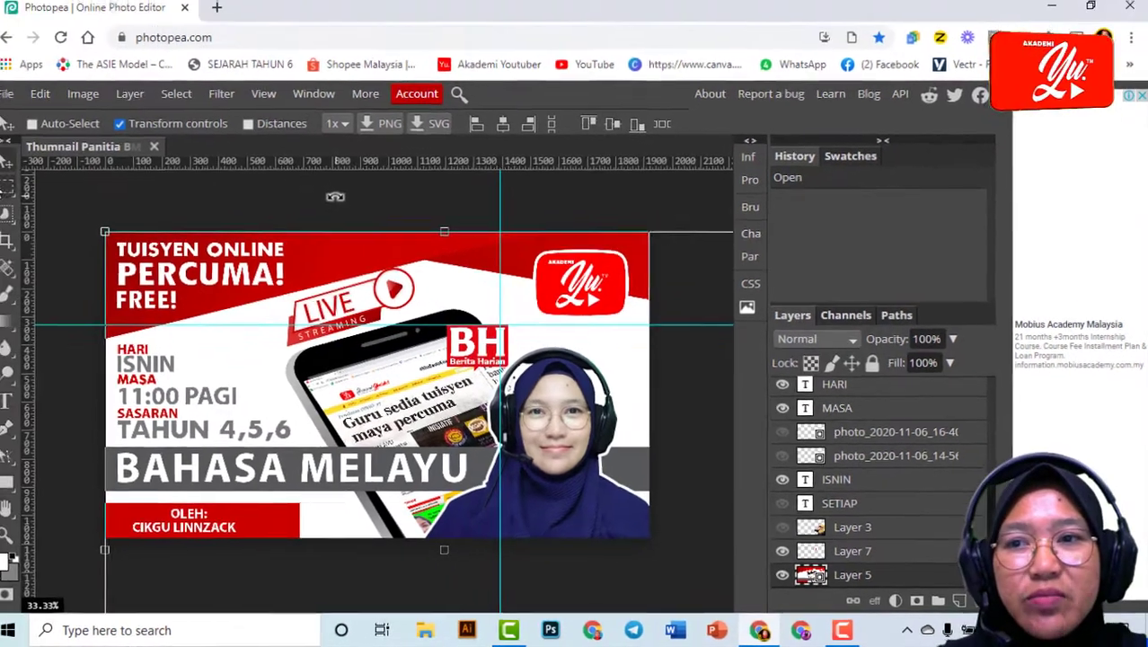
left_click(13, 193)
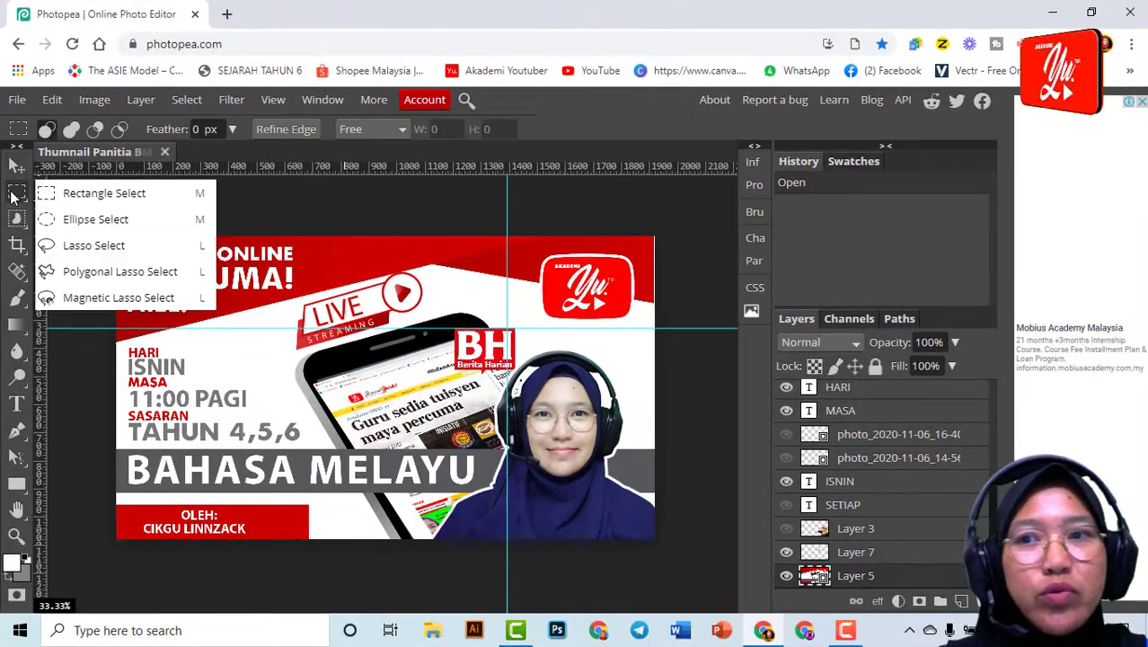
left_click(16, 166)
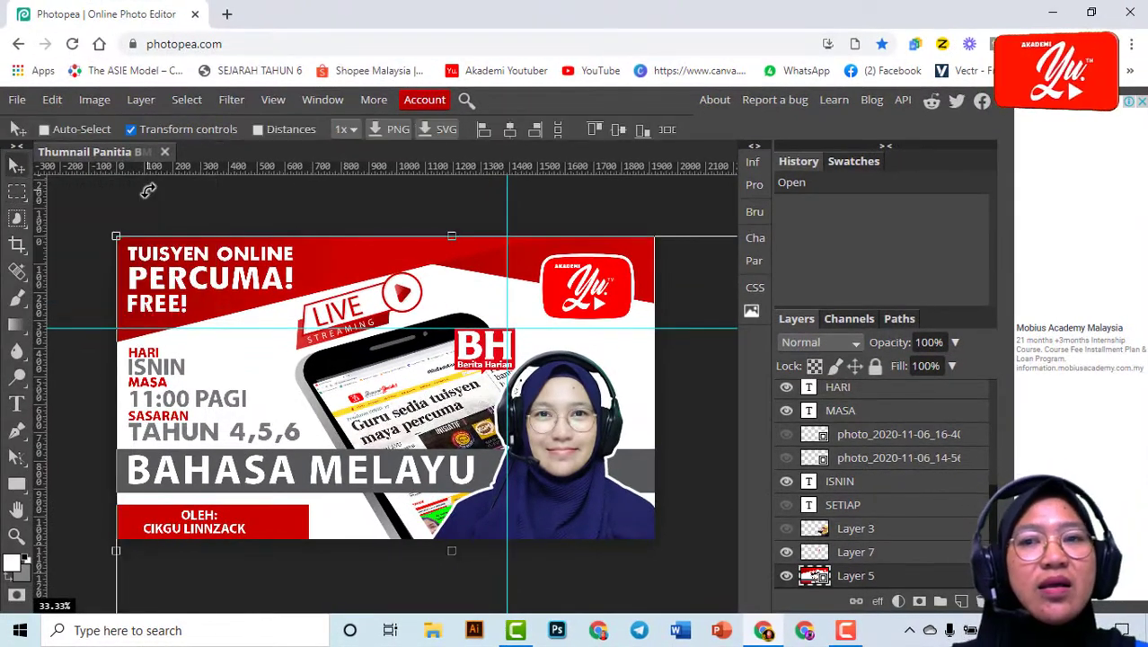
left_click(16, 269)
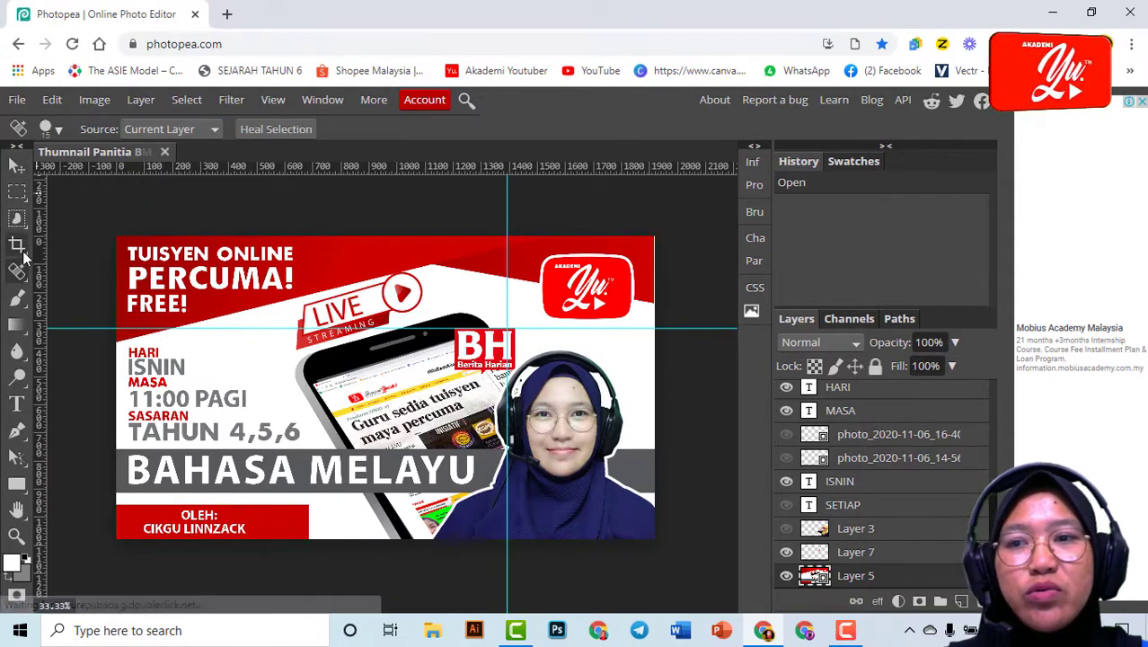
left_click(20, 248)
left_click(17, 193)
left_click(16, 171)
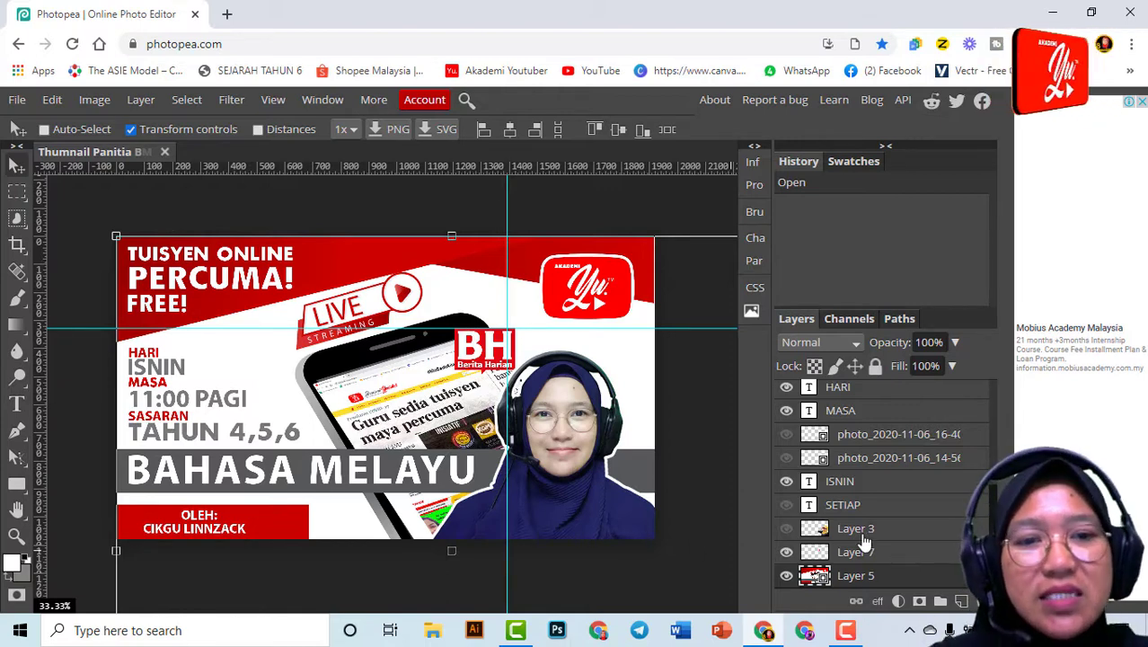
left_click(864, 410)
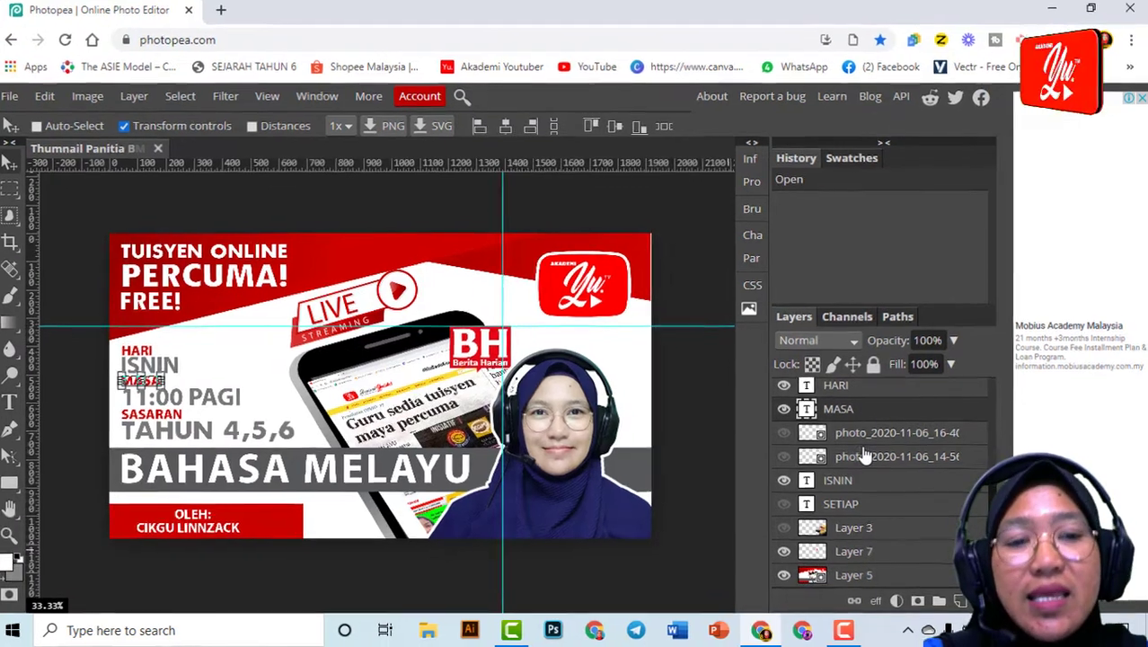
left_click(864, 434)
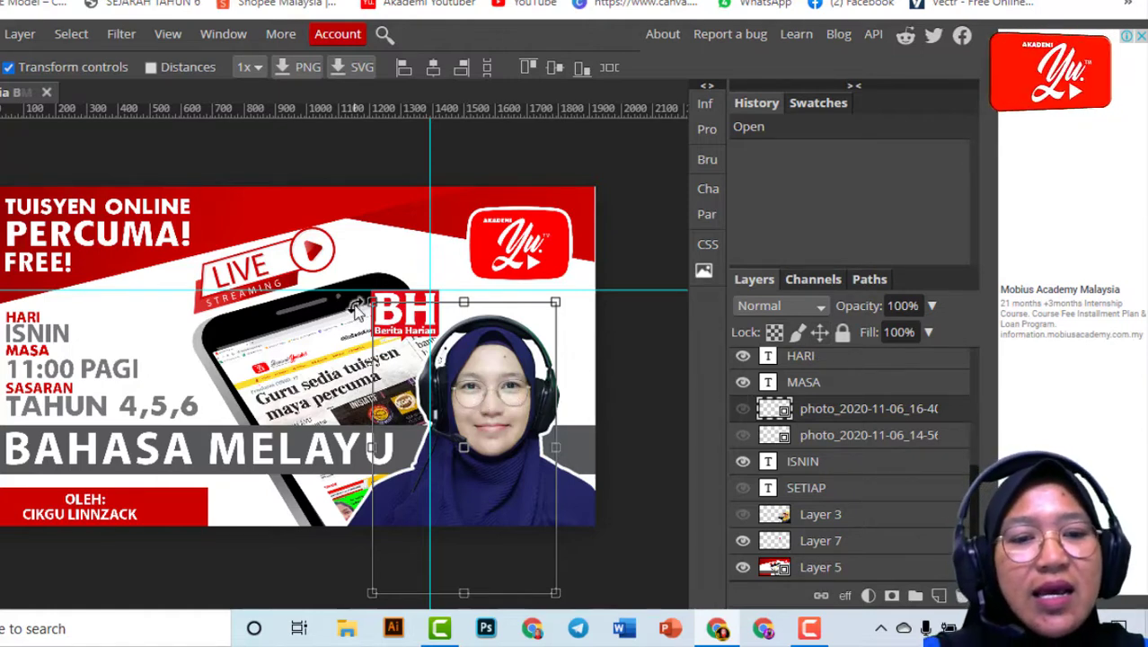
Select and hide Layer 9, the webcam photo, then switch to the Rectangle Select tool
right_click(526, 409)
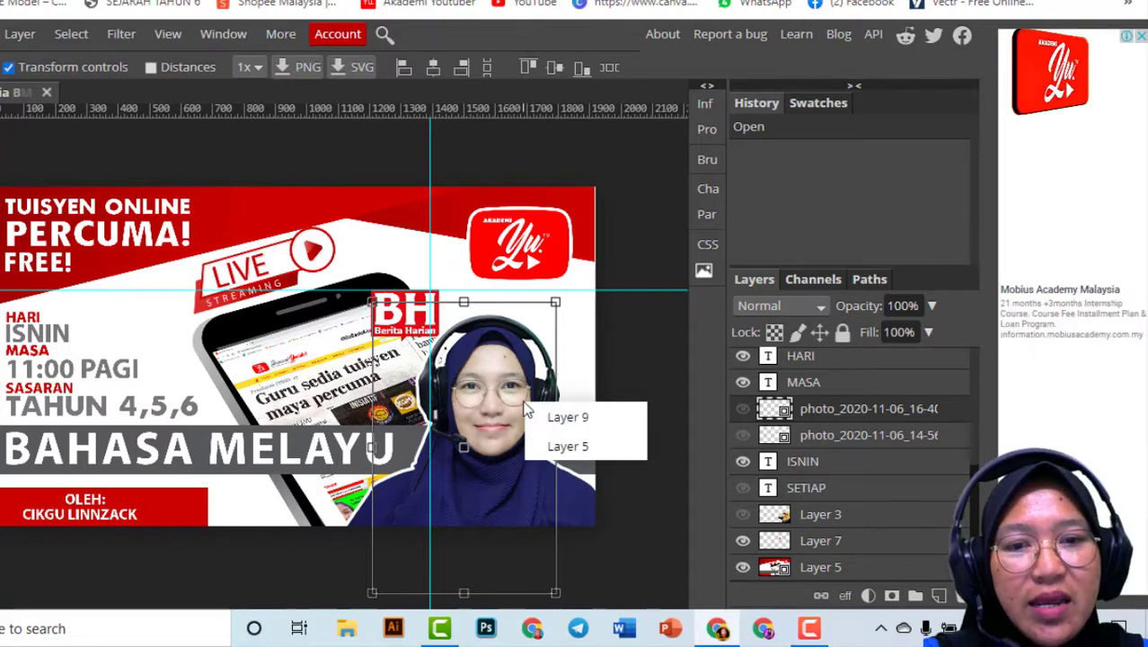
left_click(558, 416)
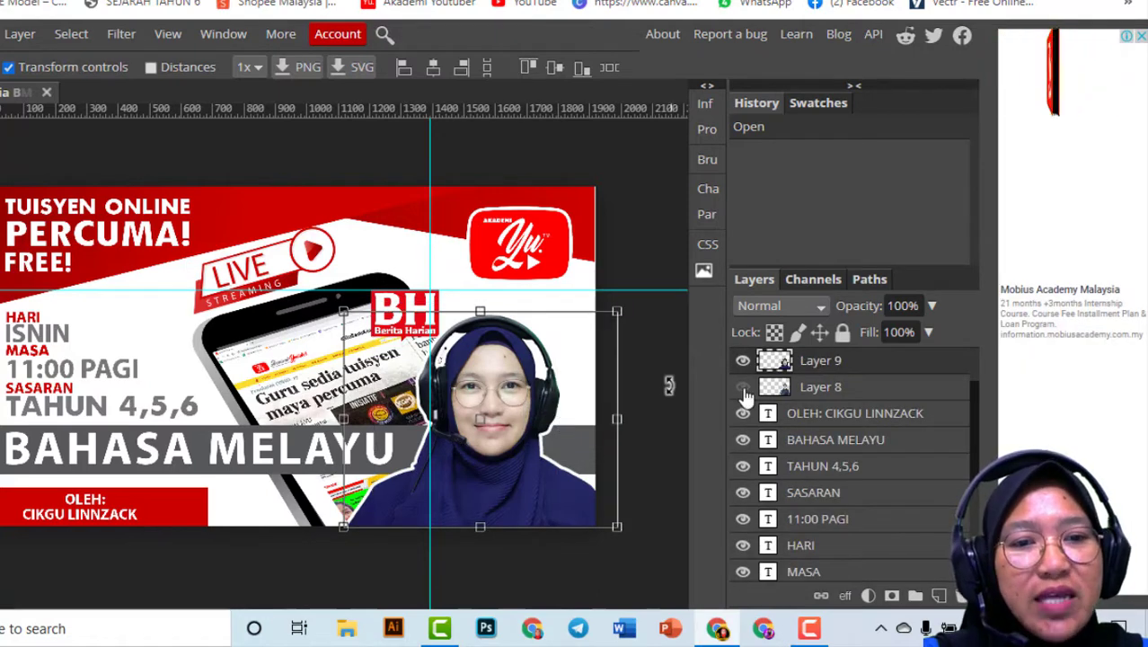
left_click(742, 360)
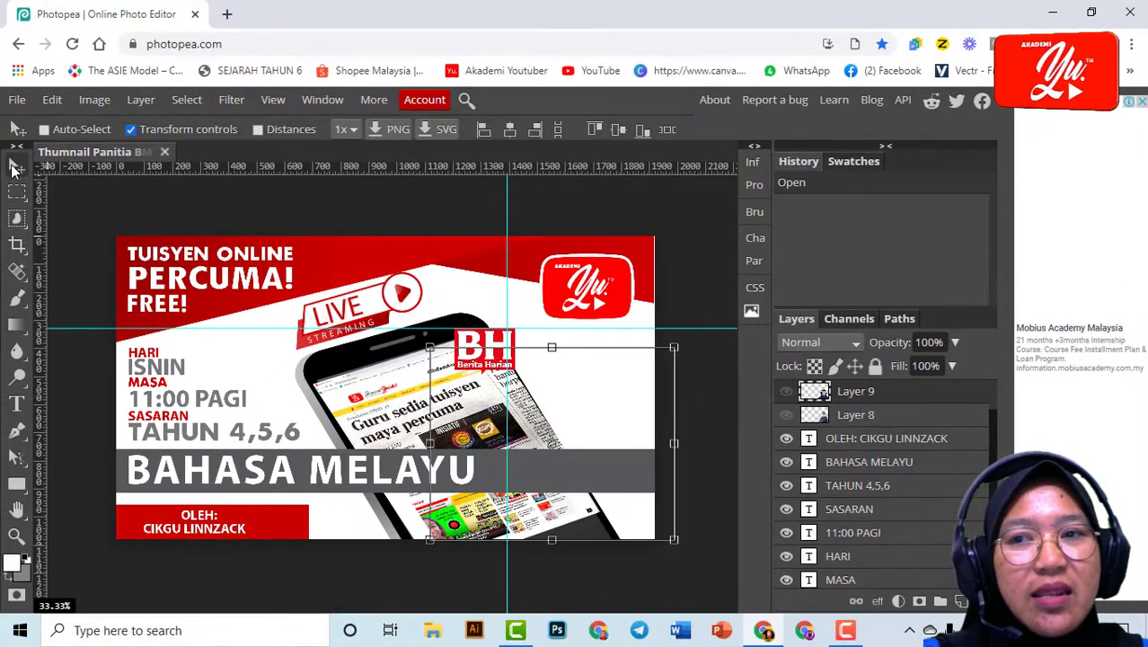
left_click(16, 192)
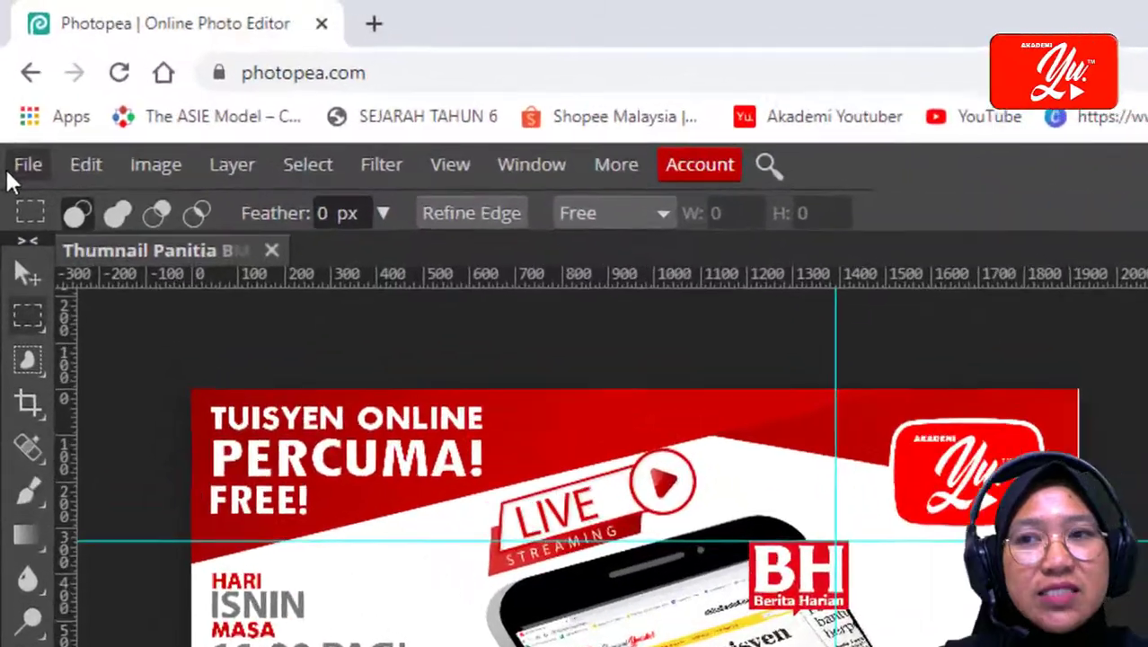
left_click(13, 102)
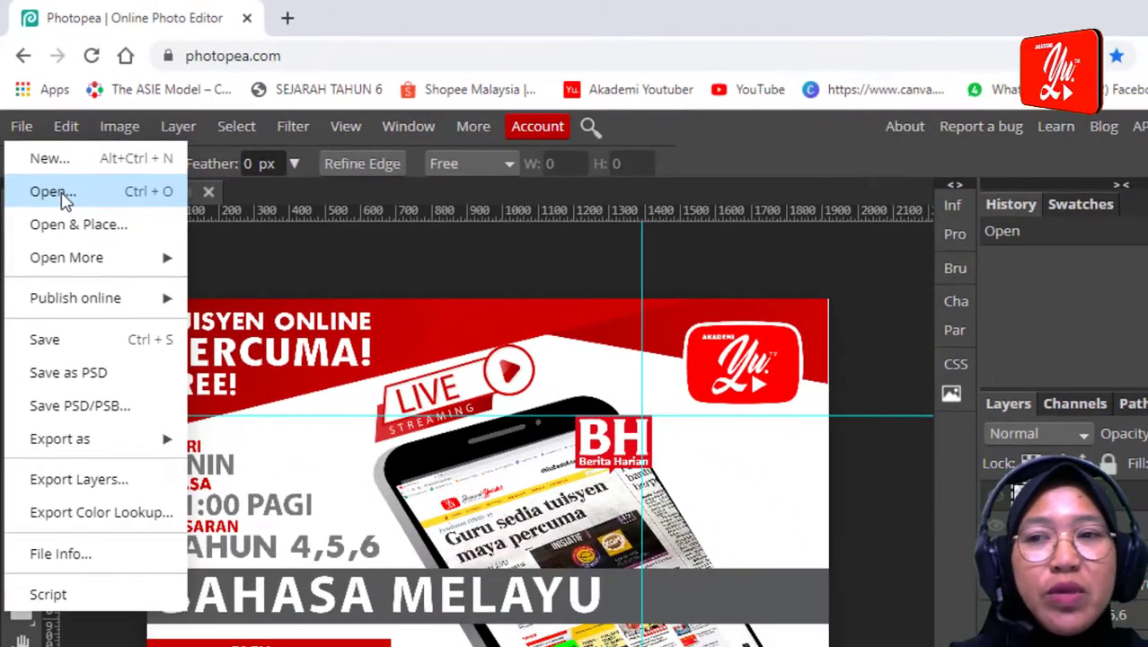
left_click(56, 191)
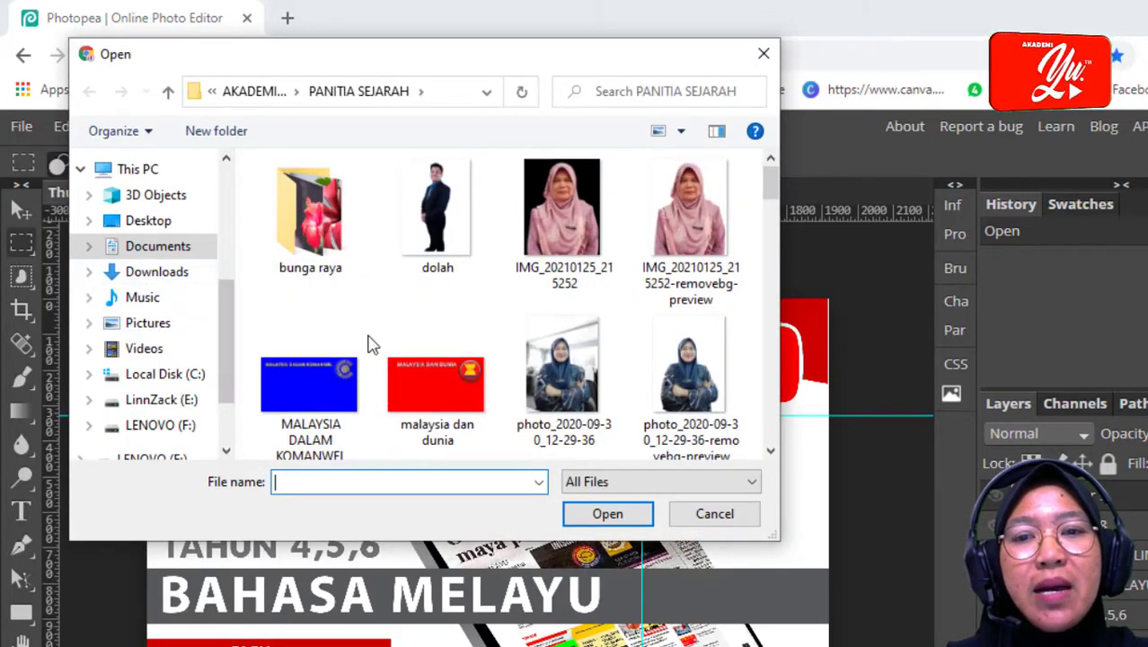
left_click(705, 393)
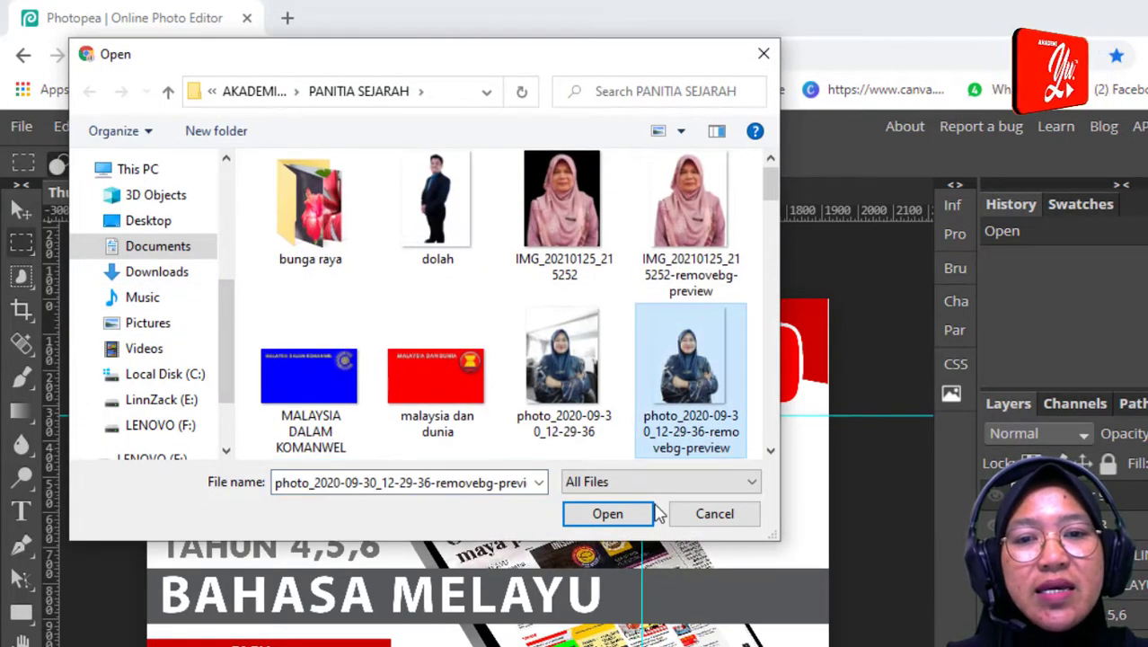
left_click(637, 522)
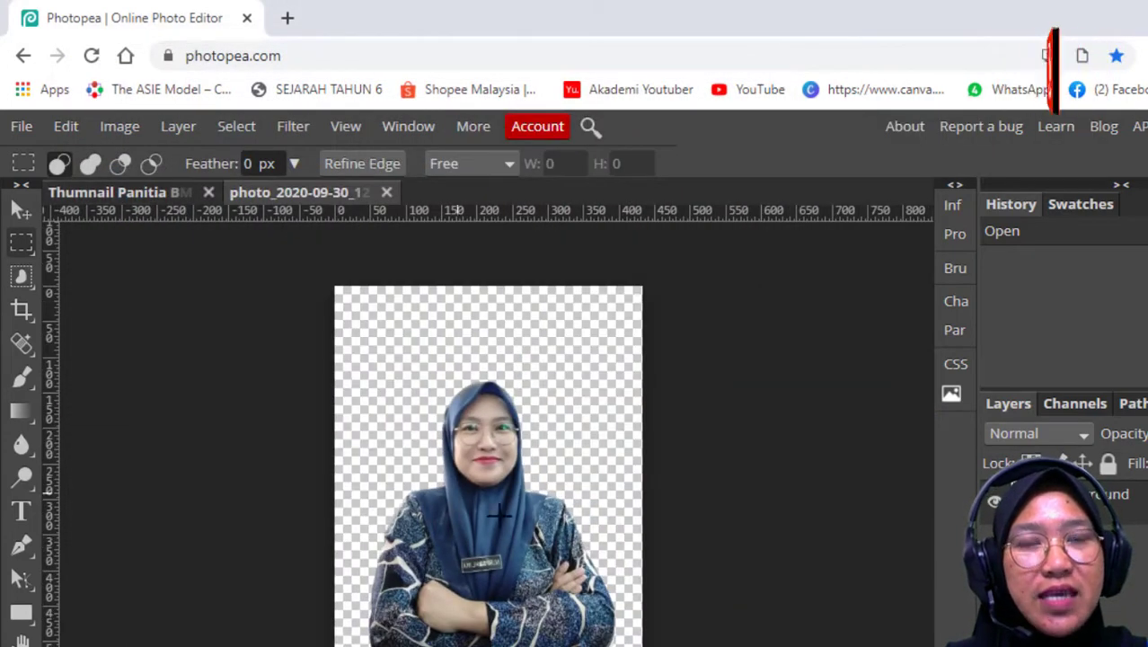
left_click(21, 208)
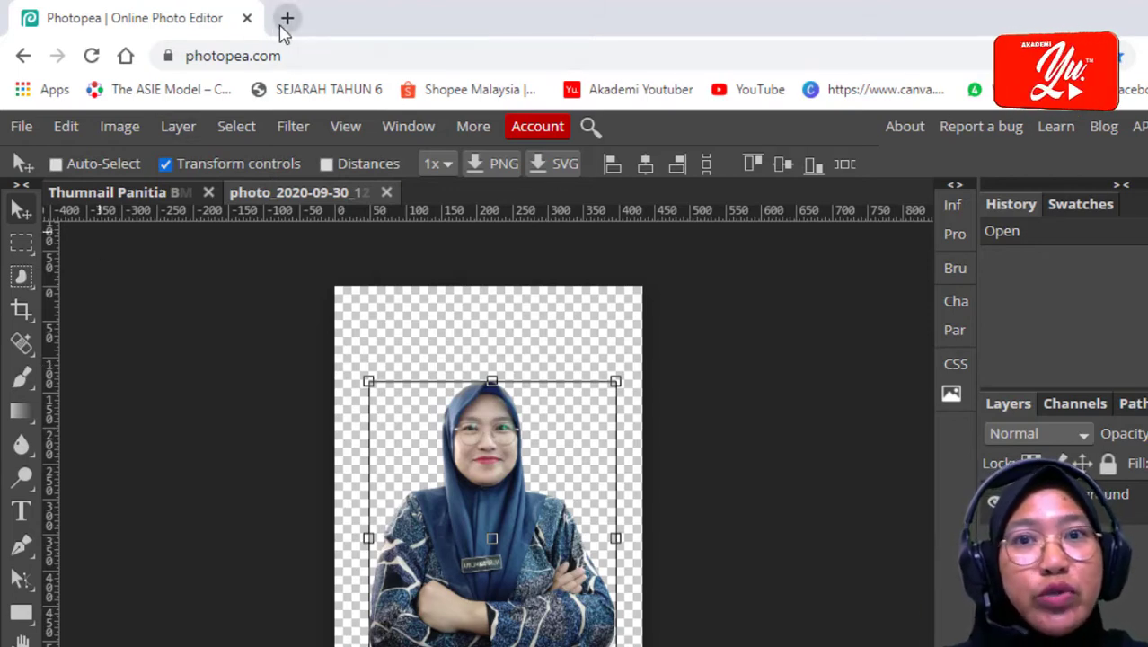
left_click(386, 193)
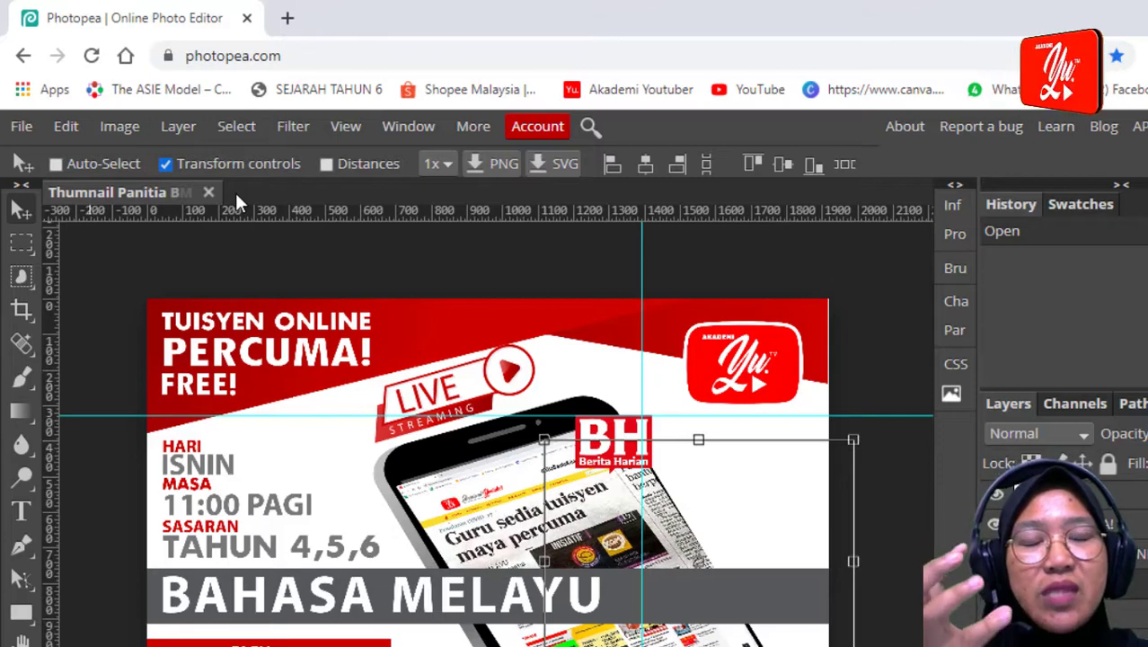
Search Google for 'remove bg' in a new tab and open the remove.bg website
left_click(288, 20)
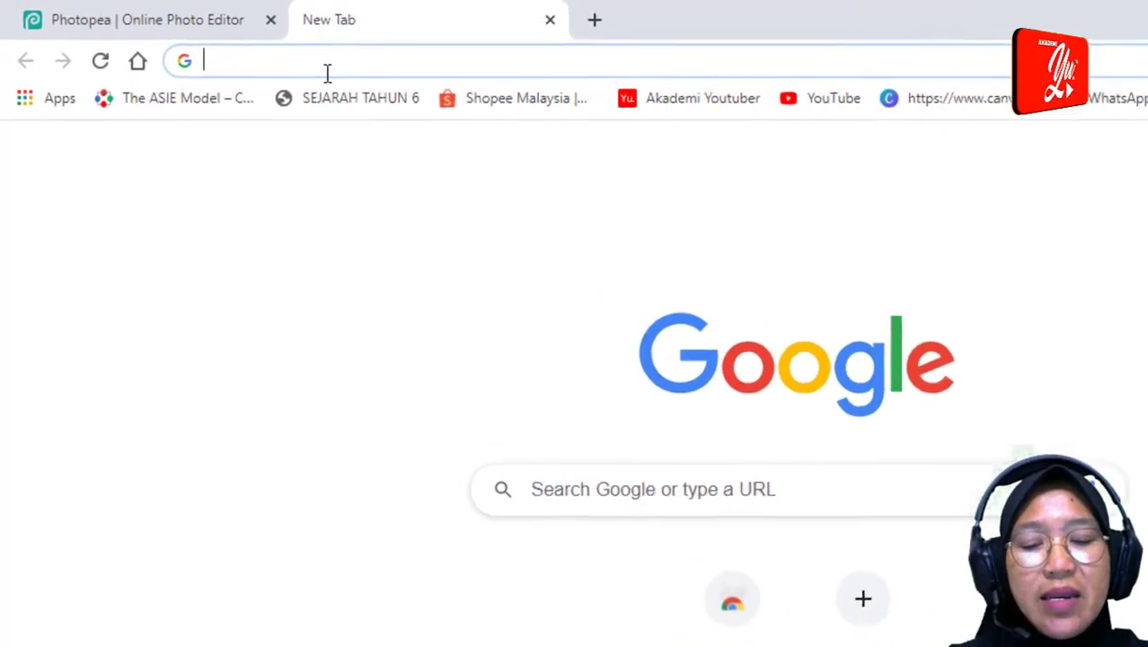
type("re")
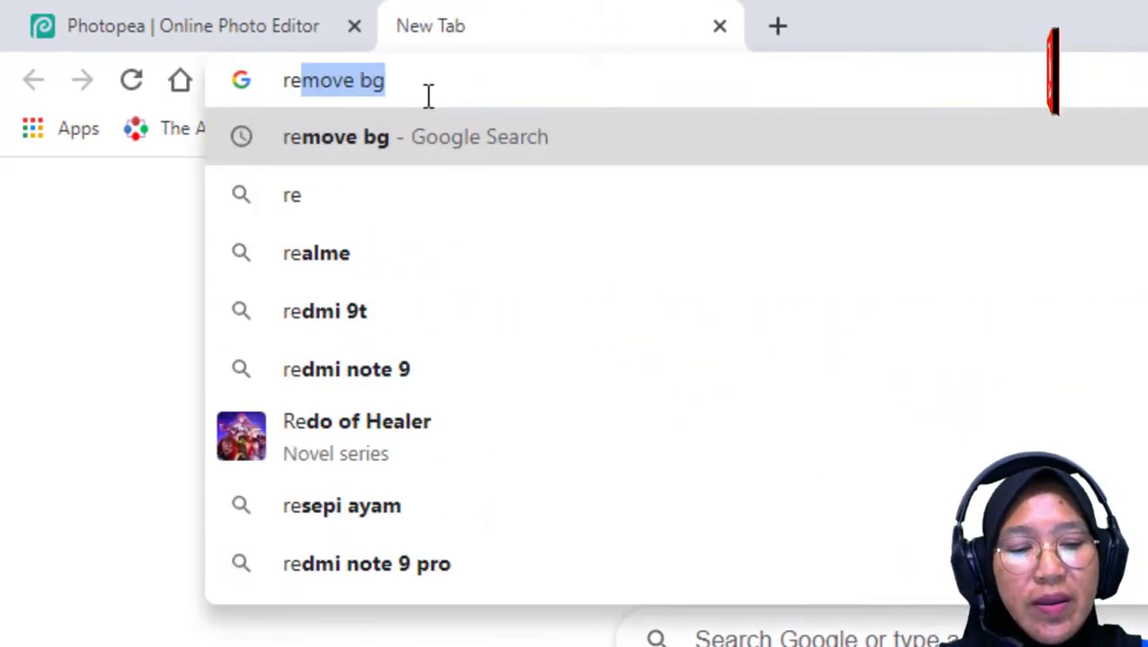
key("Return")
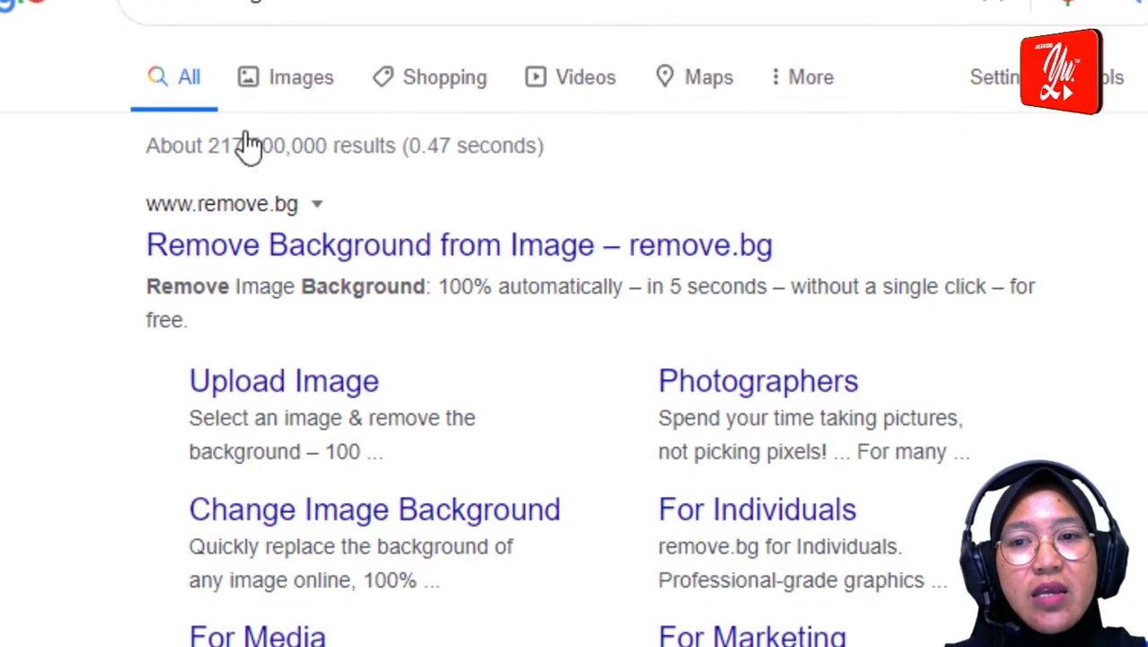
left_click(282, 248)
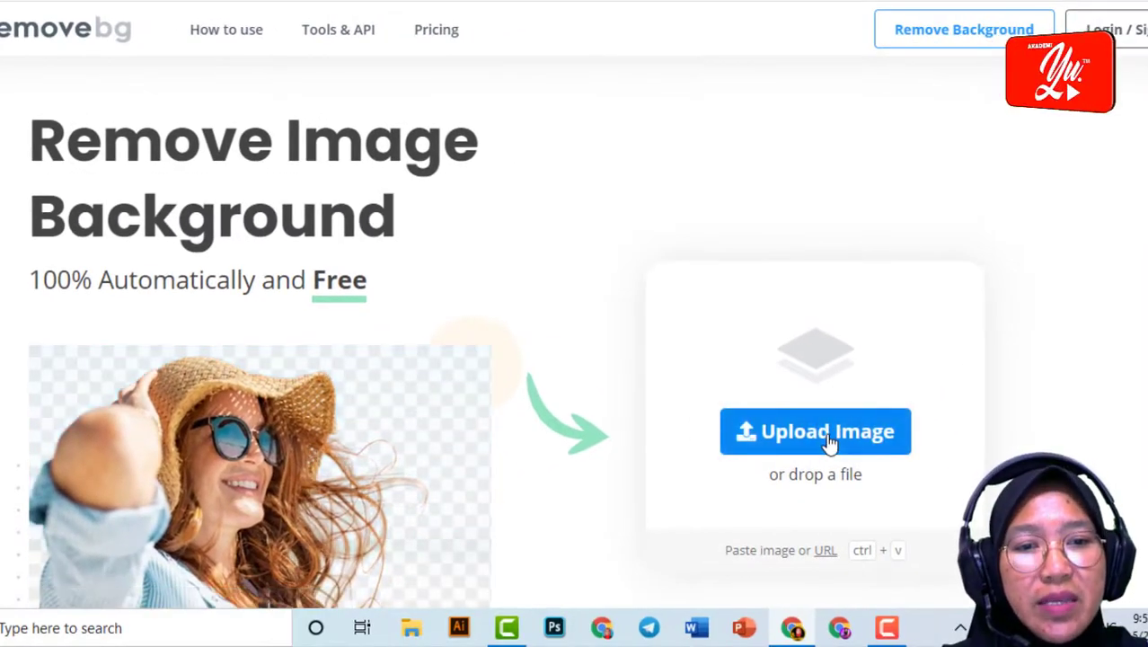
Upload photo 's' from Documents > AKADEMI YOUTUBER > selfie folder > SELFIE 2021 to remove.bg
left_click(828, 440)
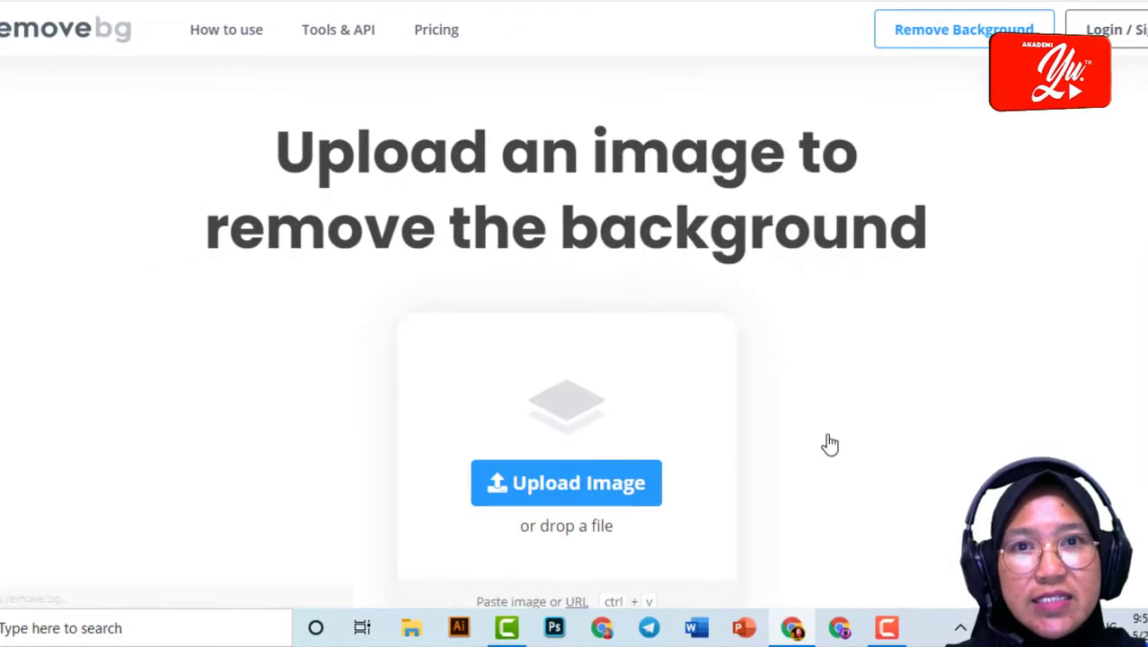
left_click(54, 128)
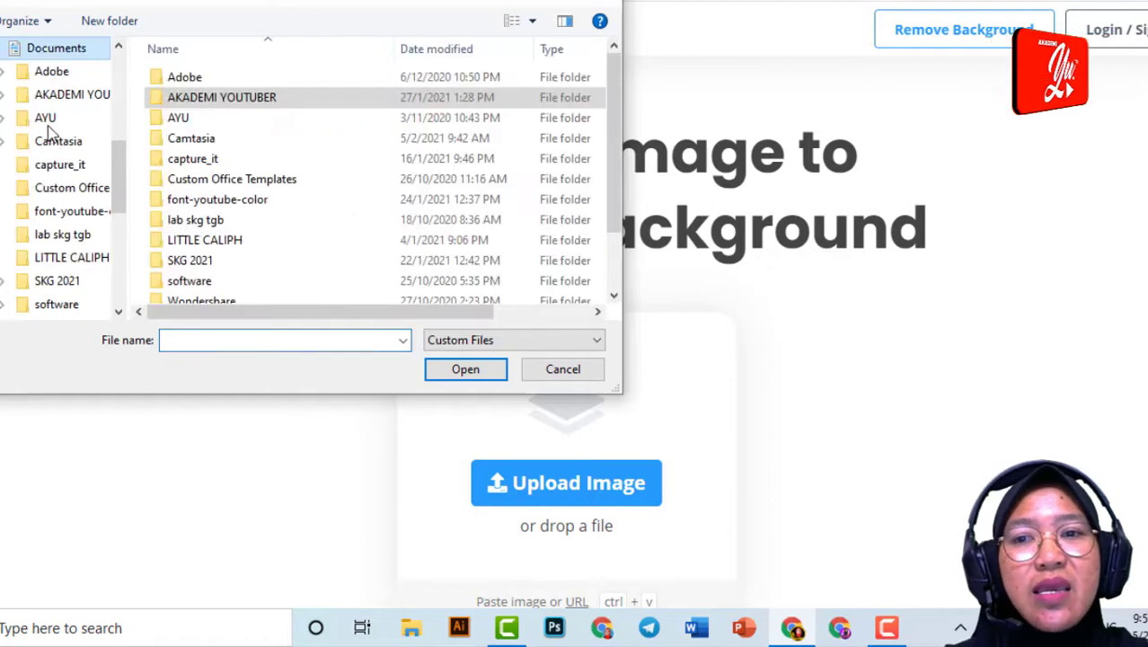
double_click(242, 96)
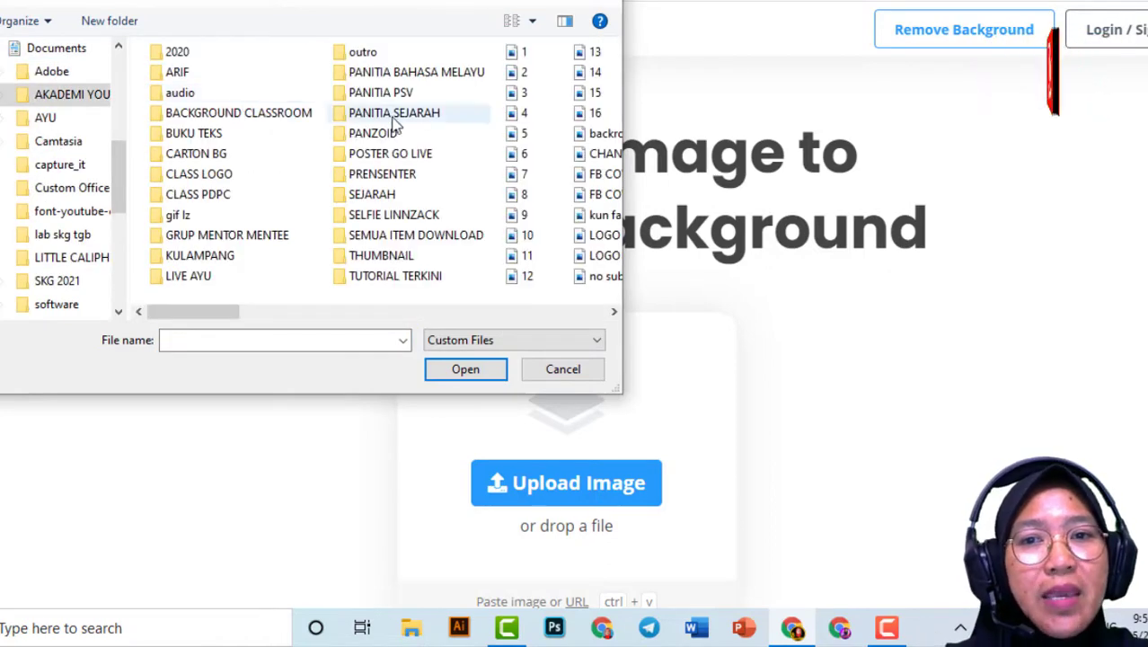
left_click(377, 219)
double_click(377, 218)
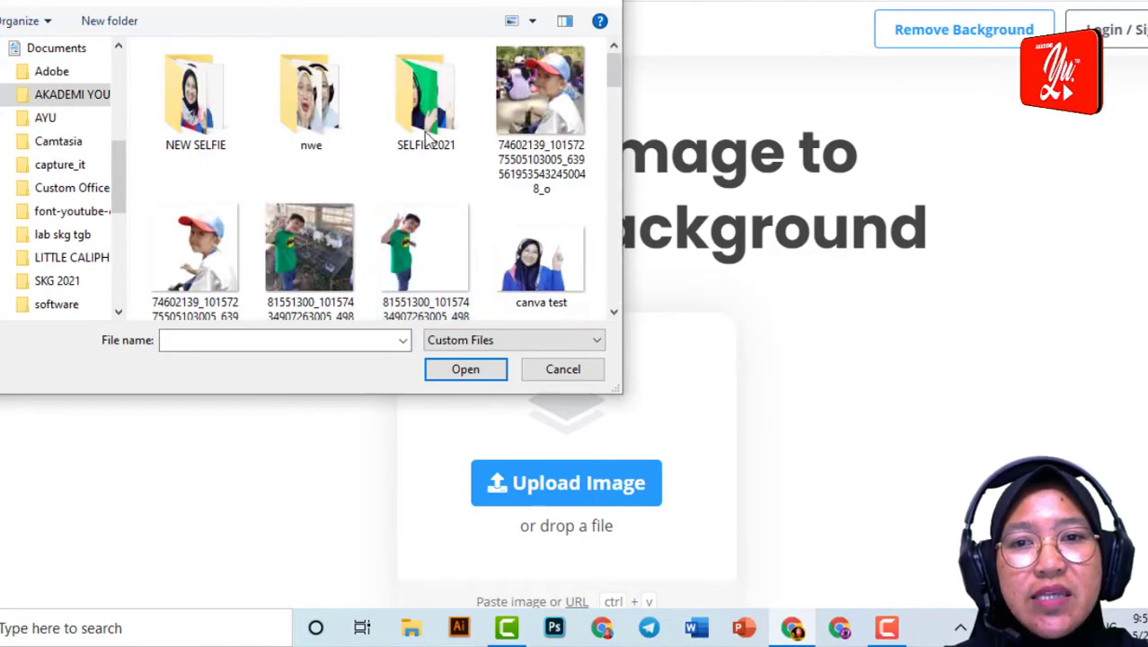
double_click(398, 114)
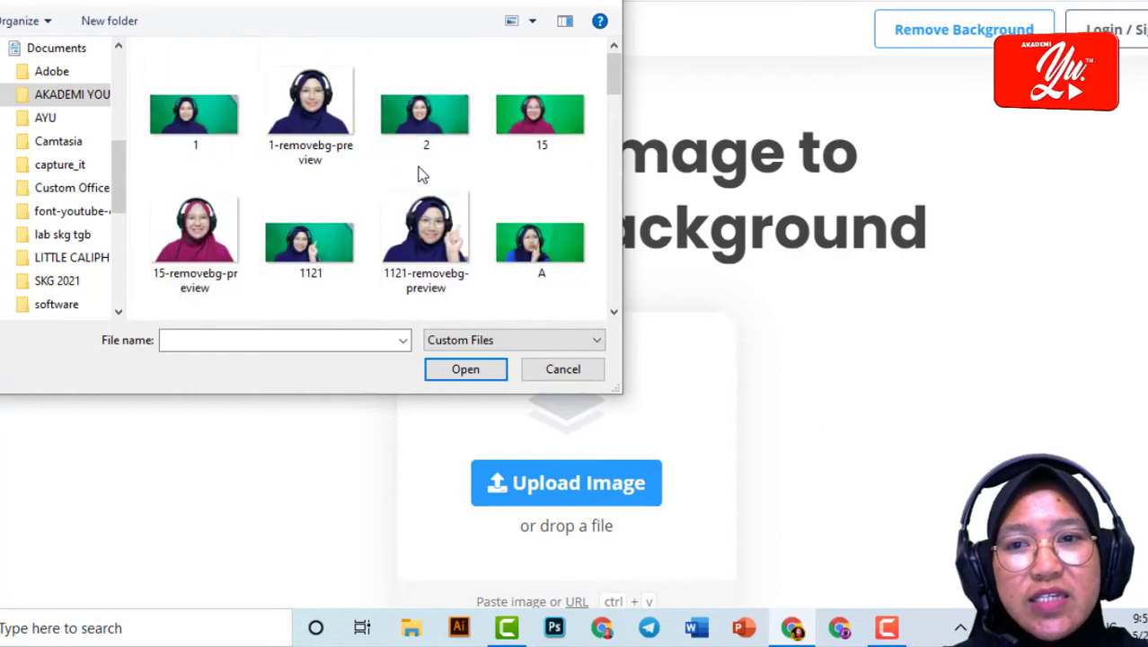
scroll(420, 173, "down", 5)
scroll(518, 171, "down", 5)
scroll(519, 172, "down", 10)
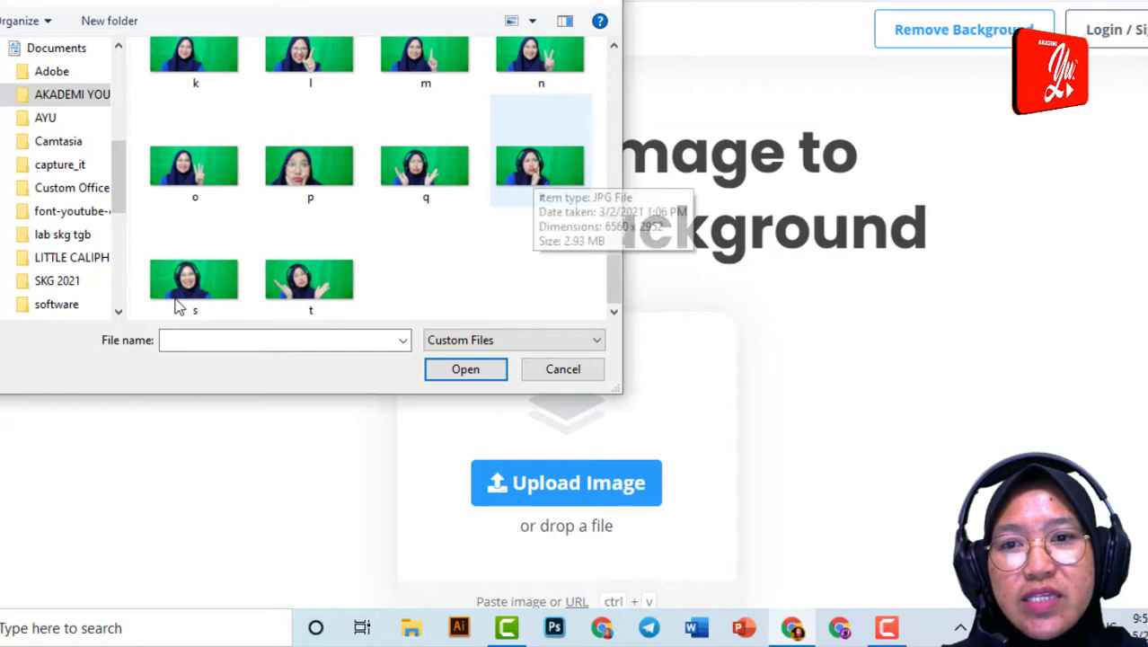
left_click(203, 295)
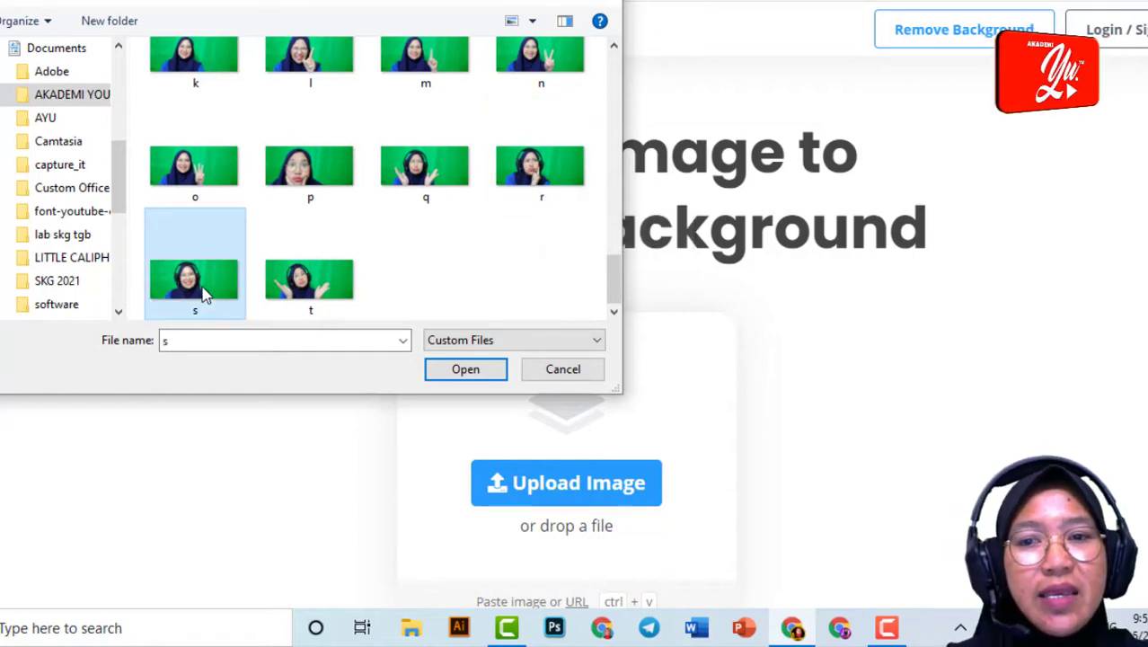
left_click(469, 379)
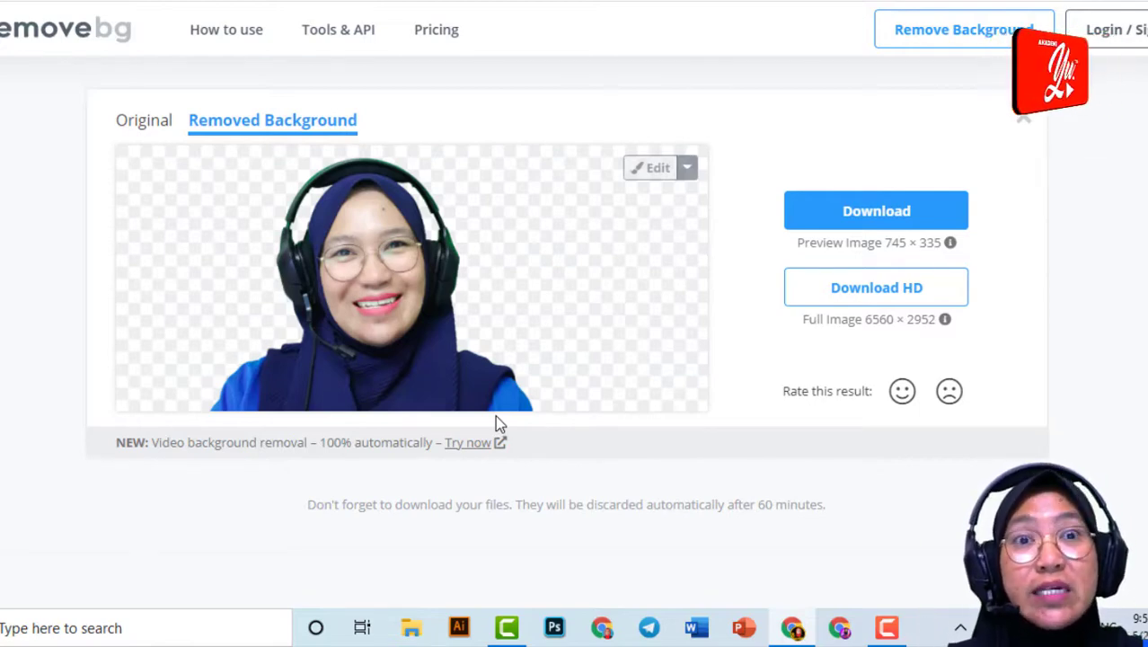
Download the background-free photo as trial.png into PANITIA SEJARAH, then close the remove.bg tab
left_click(888, 216)
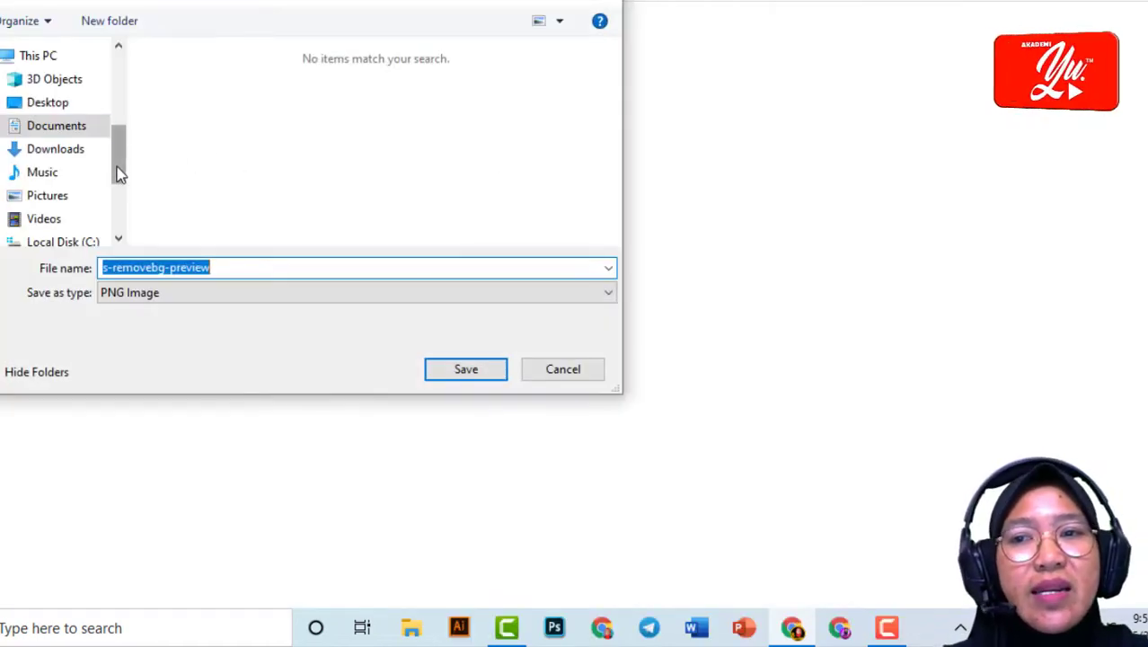
left_click(54, 128)
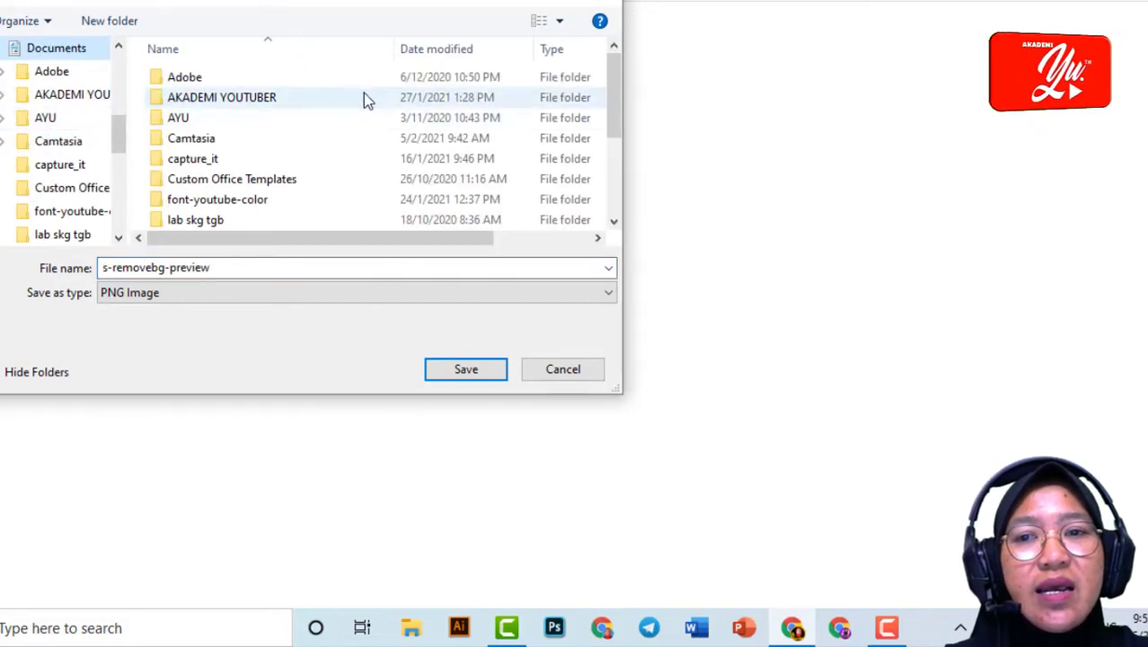
double_click(275, 103)
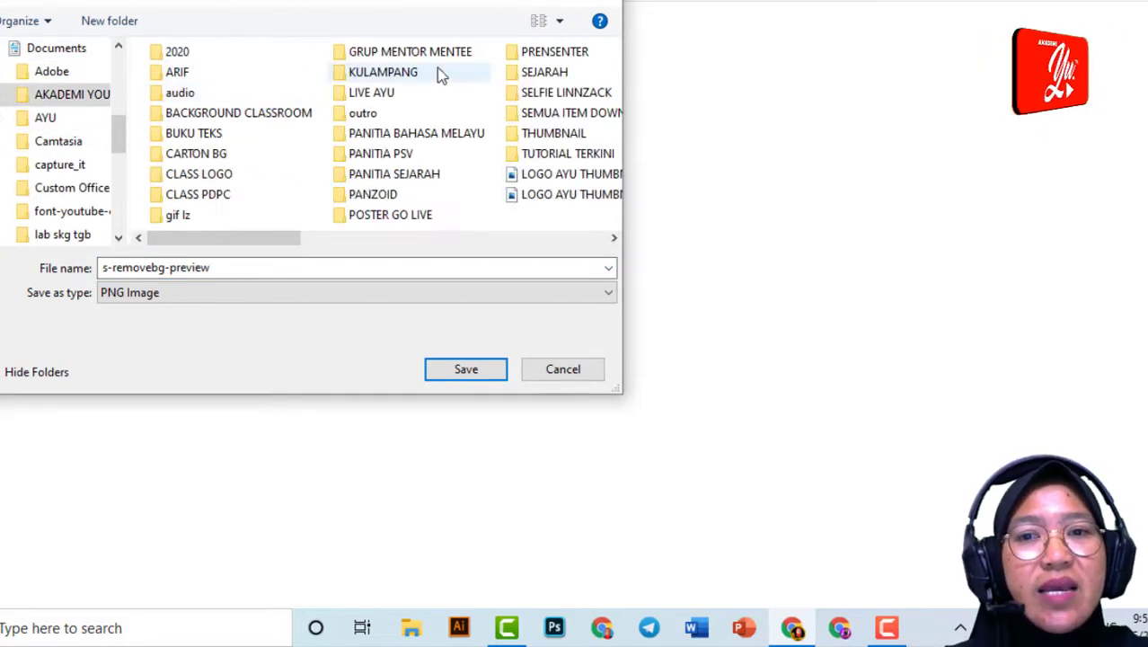
left_click(415, 185)
double_click(416, 185)
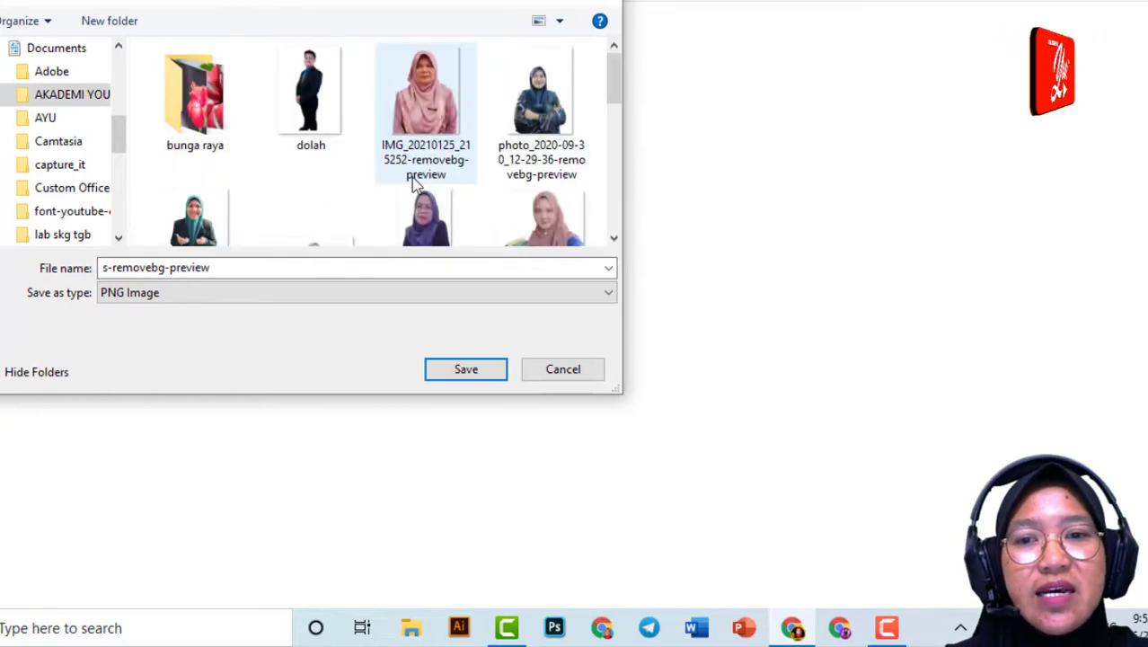
left_click(231, 270)
type("trial")
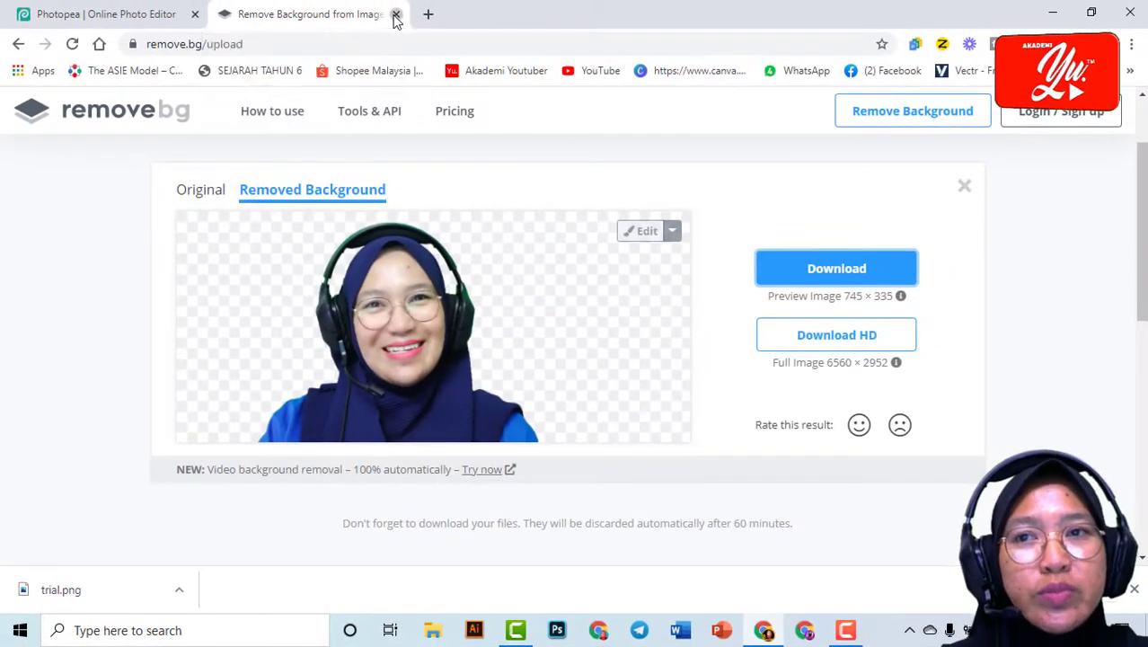
left_click(395, 15)
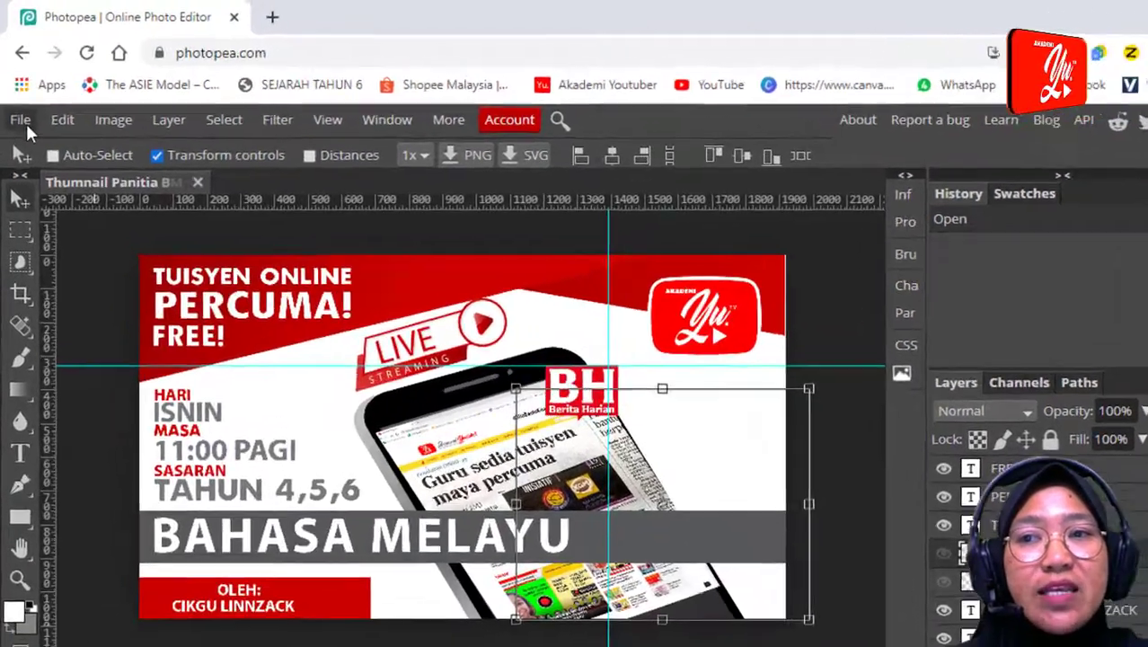
left_click(24, 124)
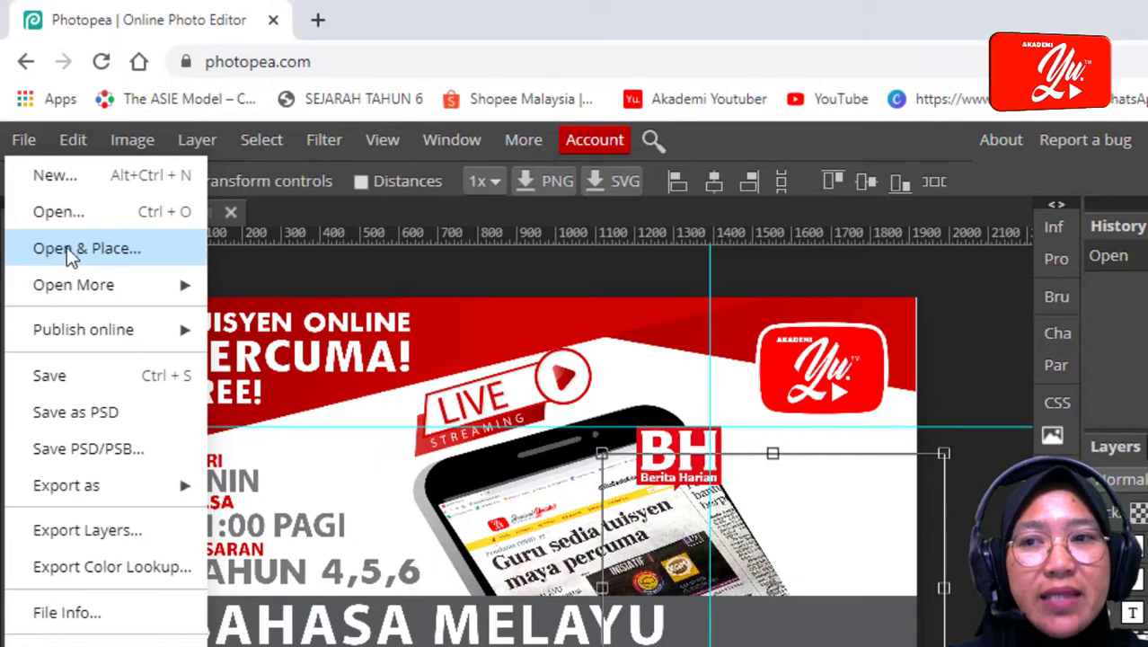
left_click(55, 217)
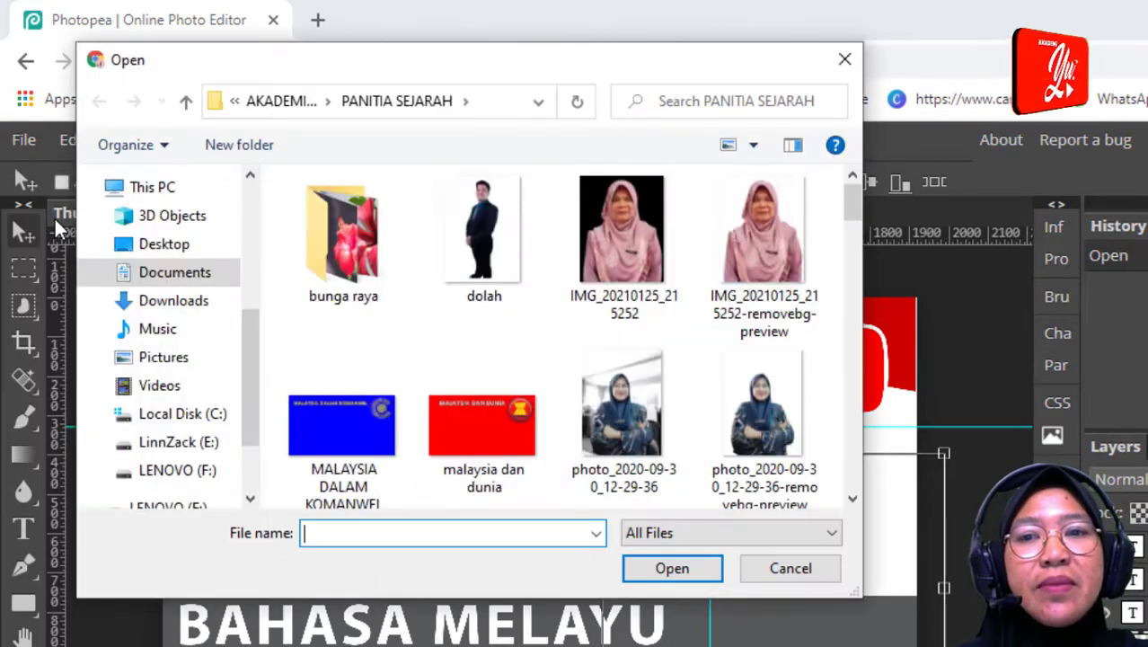
scroll(677, 324, "down", 5)
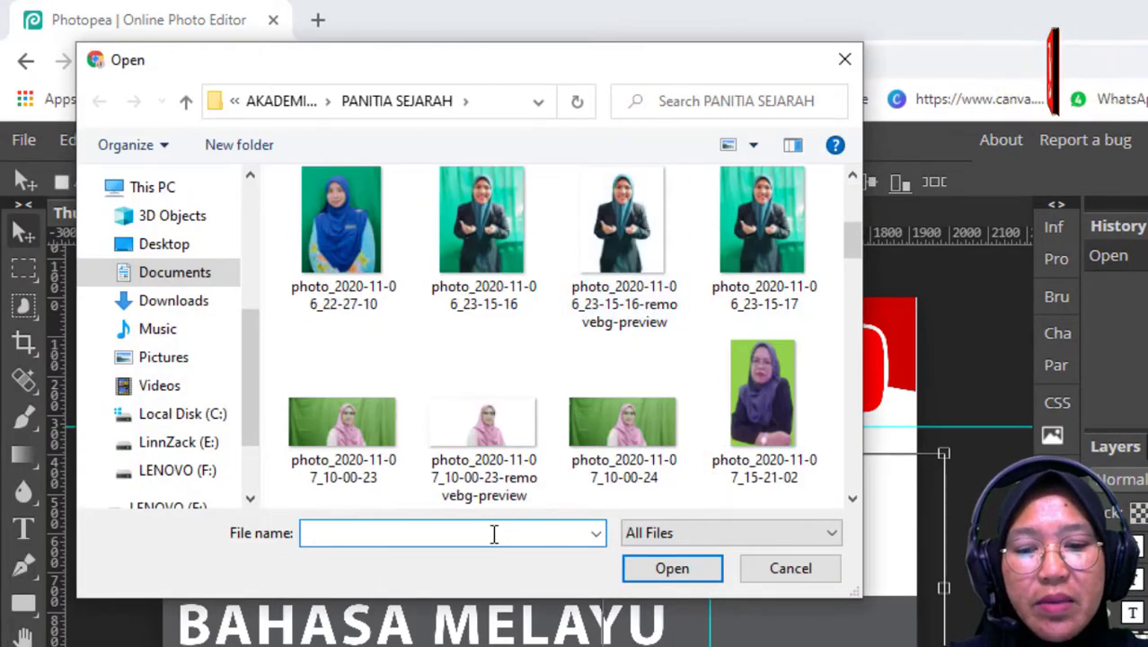
type("tr")
left_click(436, 557)
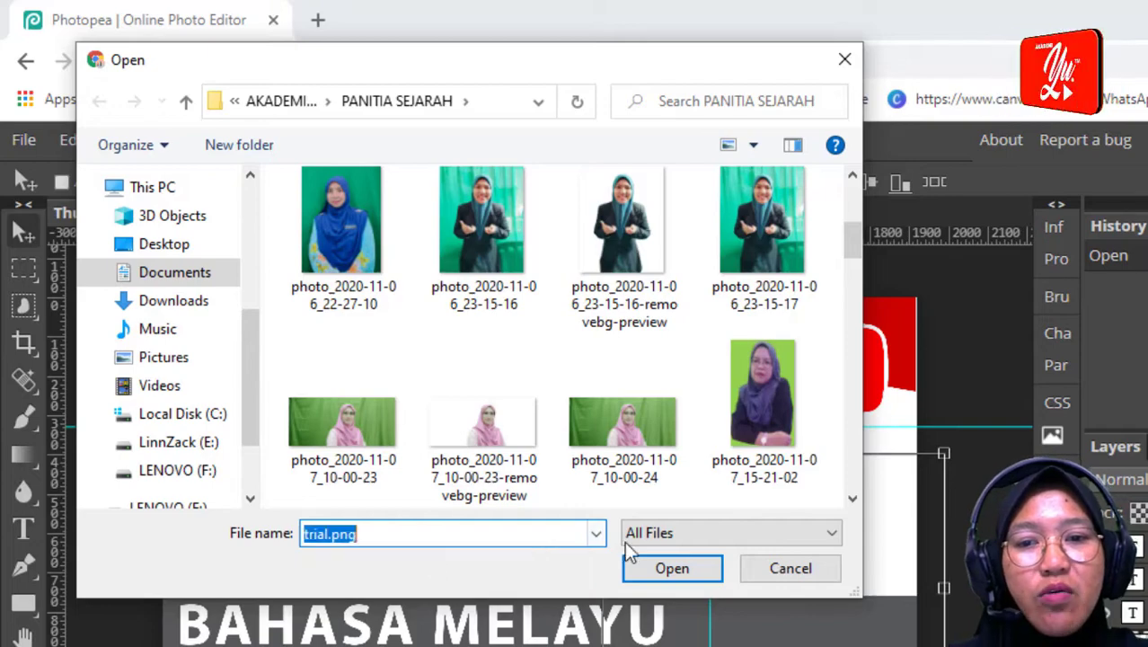
left_click(670, 568)
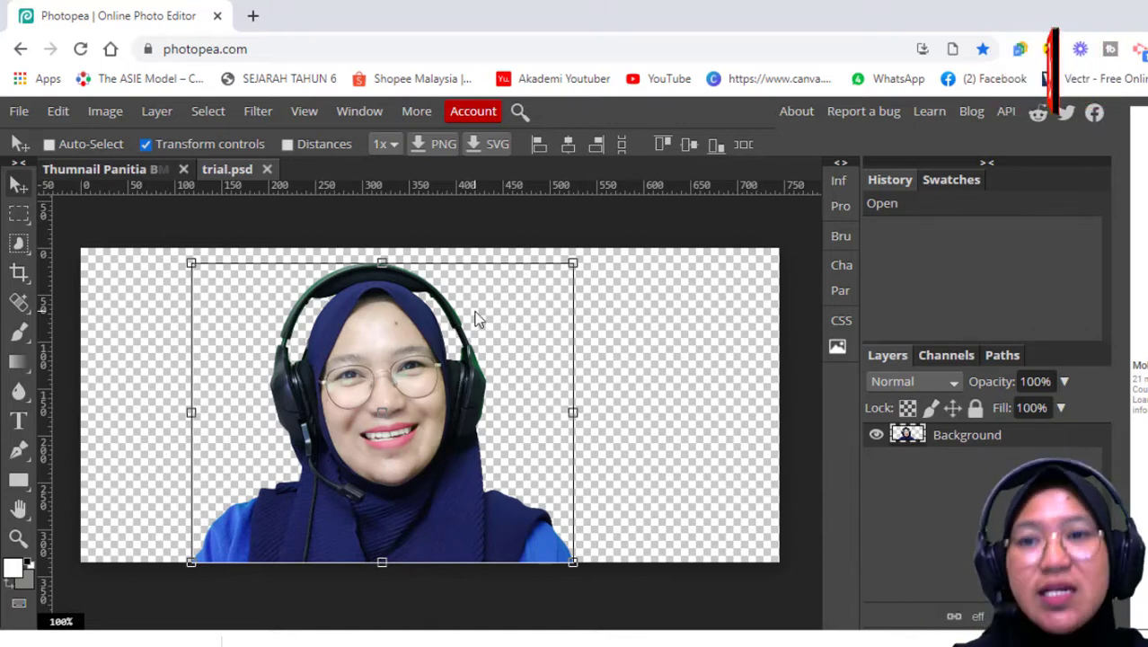
left_click(18, 115)
left_click(55, 196)
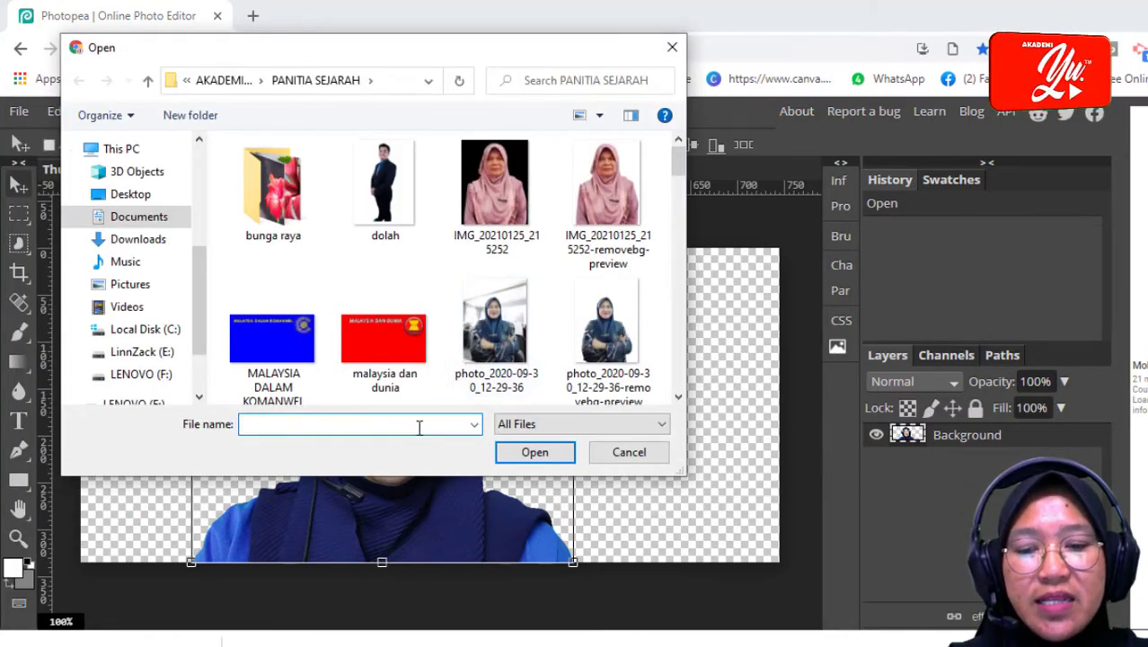
type("tri")
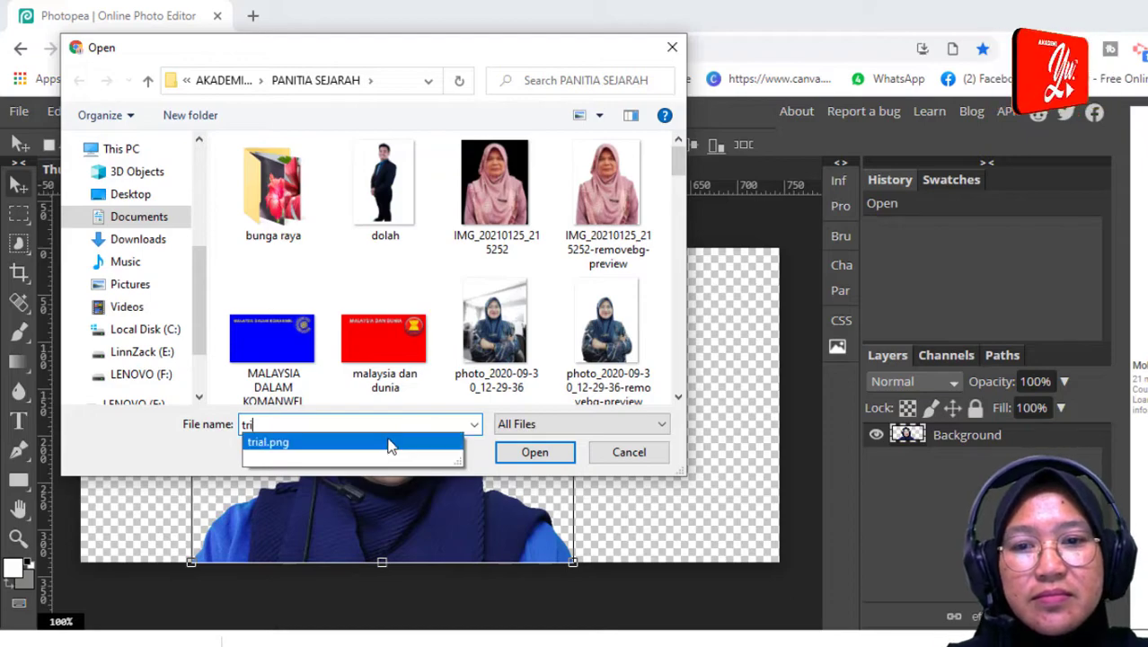
left_click(390, 443)
left_click(505, 460)
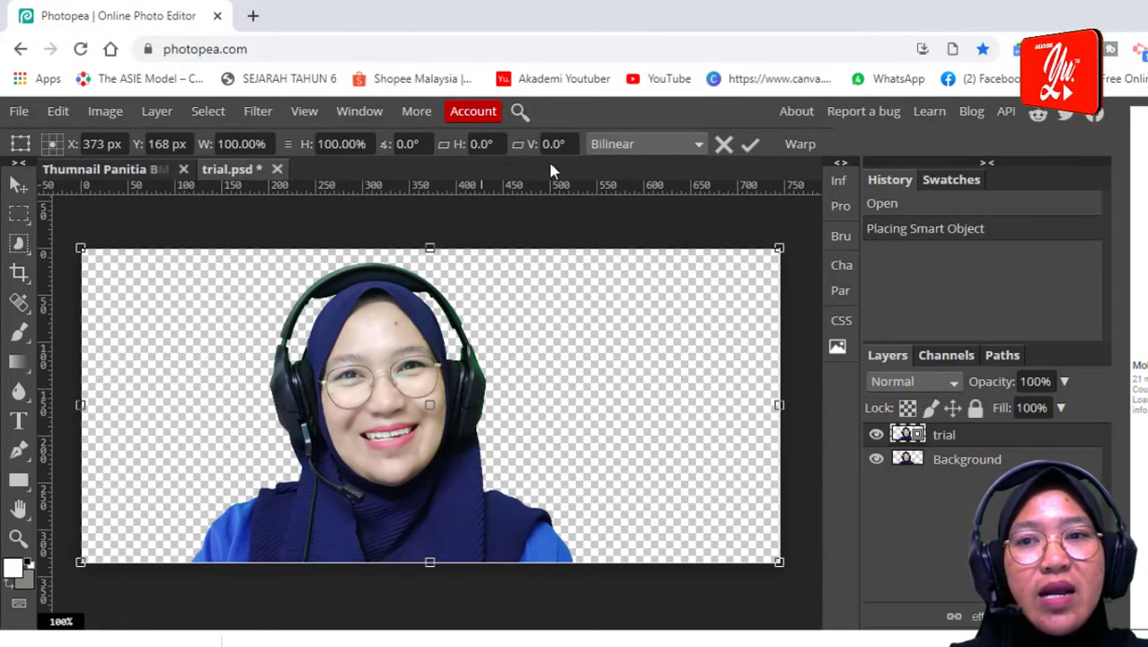
left_click(278, 171)
left_click(725, 174)
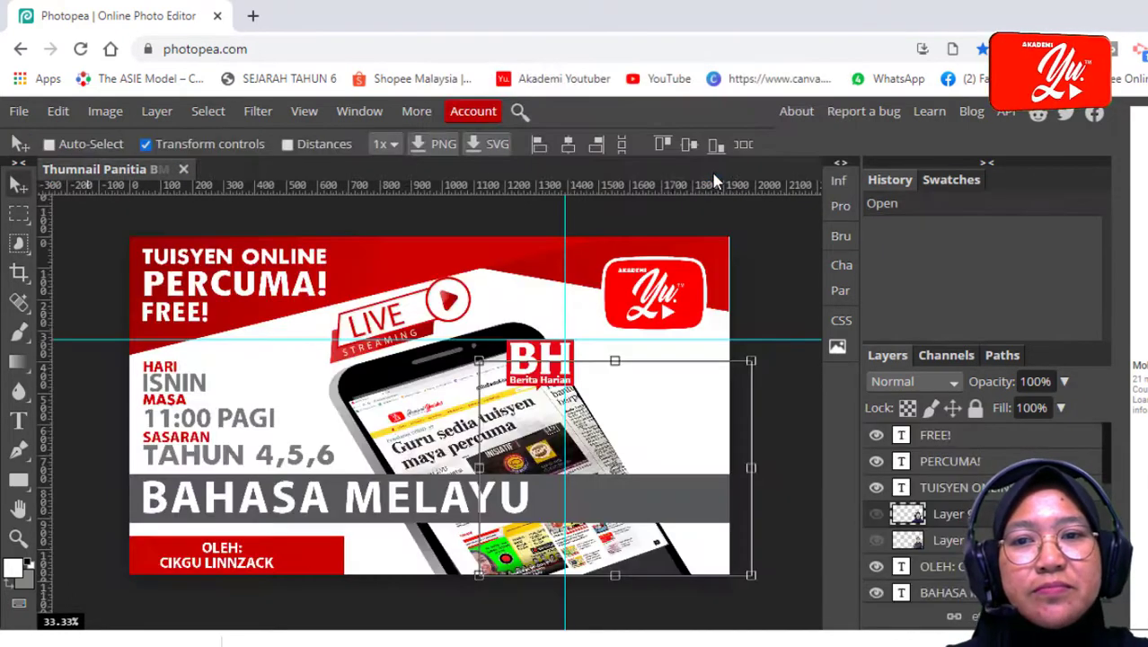
Place trial.png into the thumbnail design with File > Open & Place
left_click(19, 112)
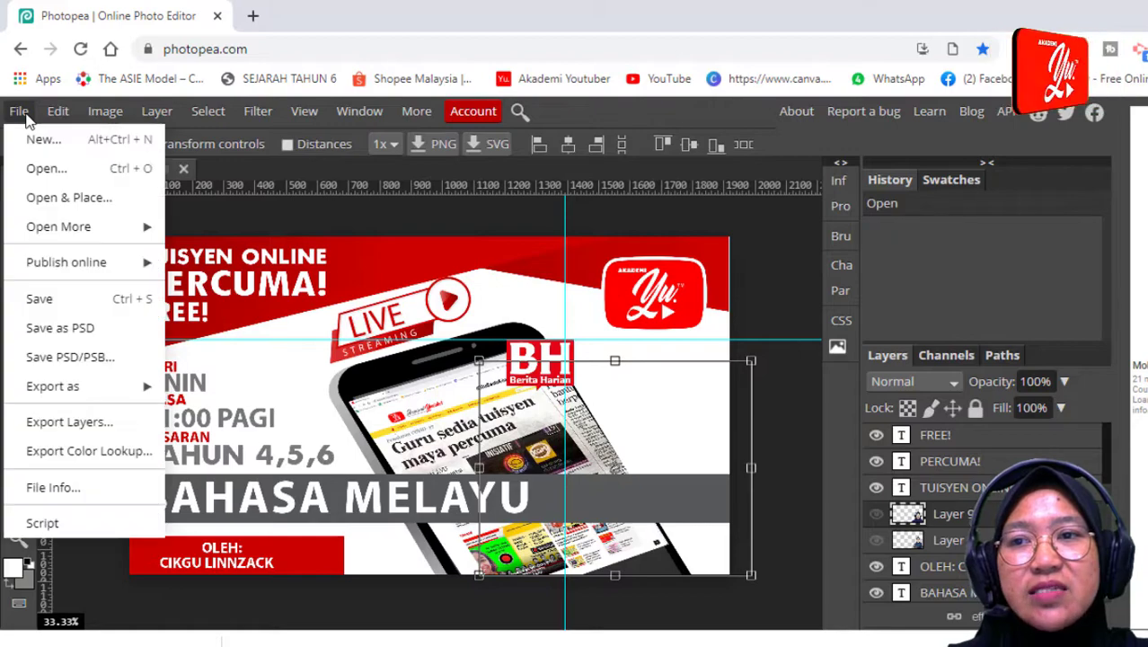
left_click(72, 198)
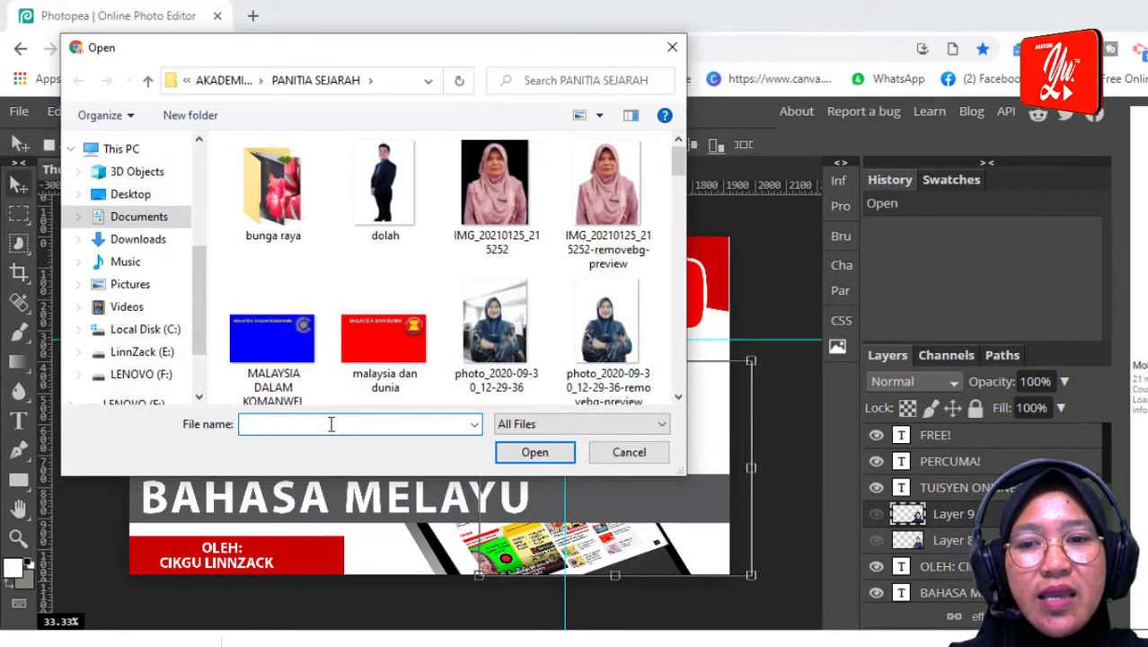
type("tr")
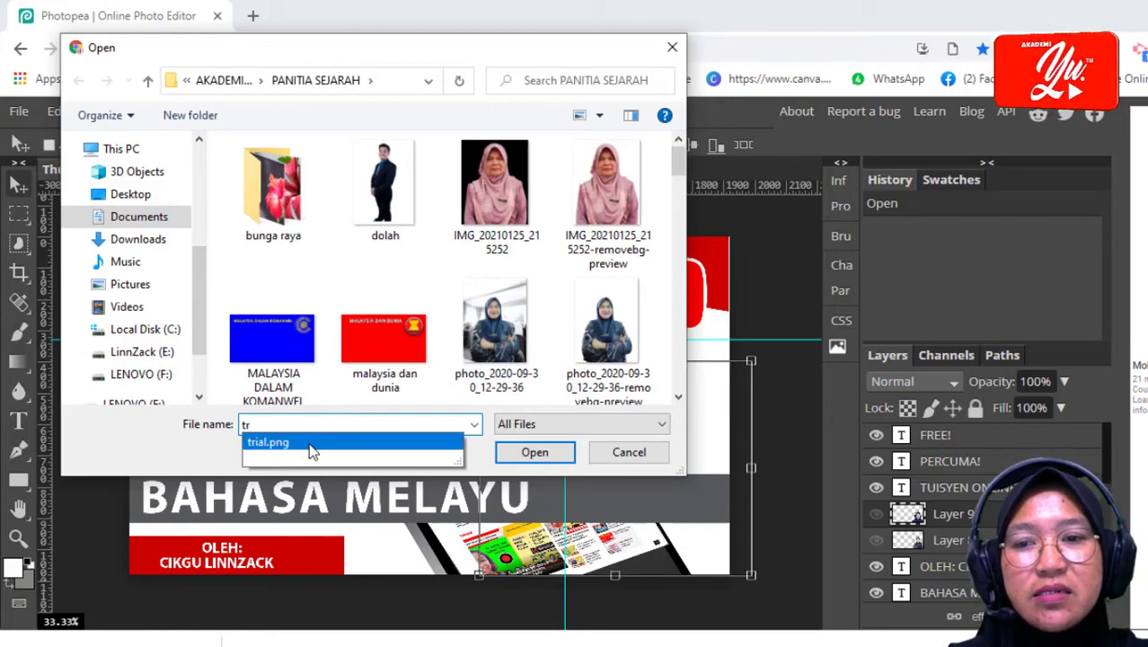
left_click(310, 444)
left_click(525, 452)
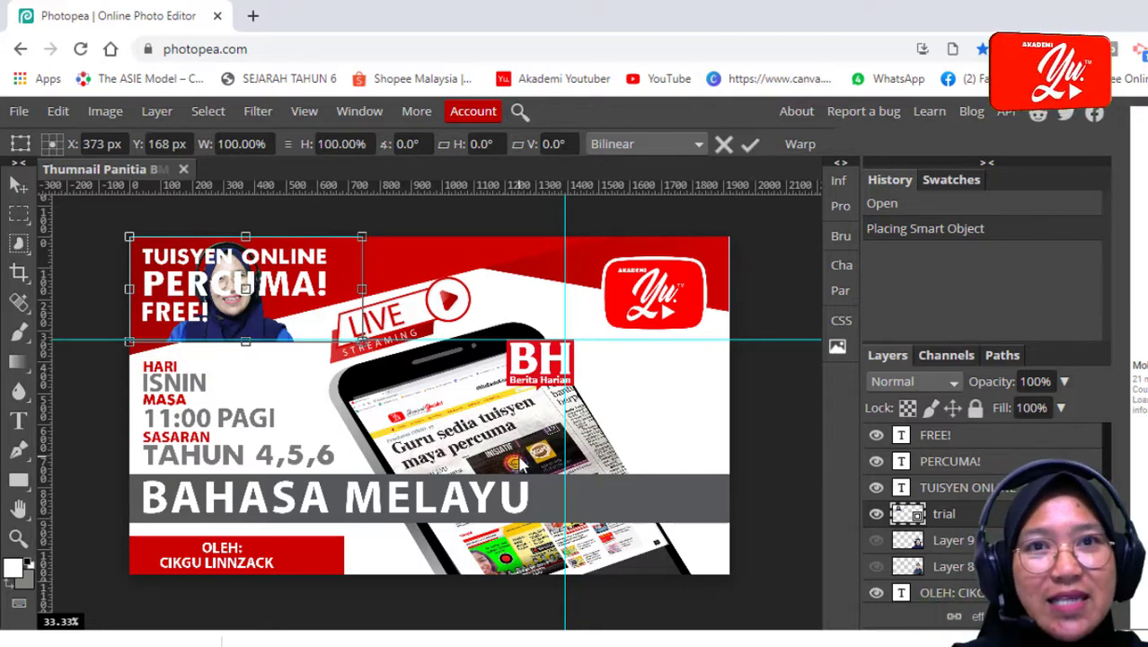
left_click(19, 111)
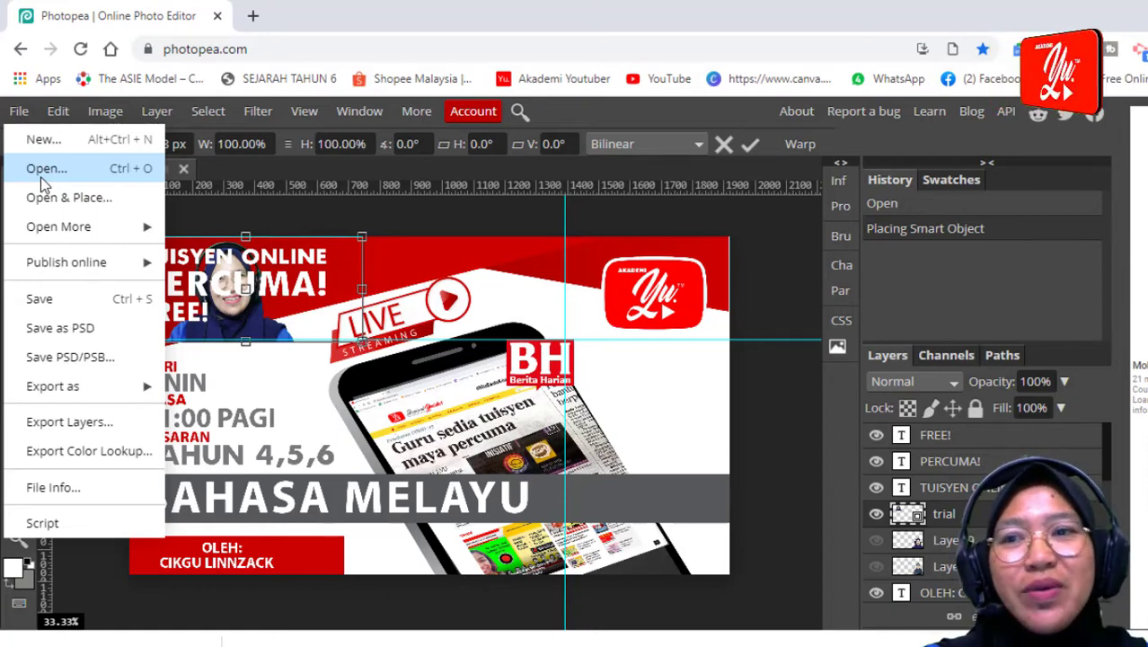
Move the trial portrait down beside BAHASA MELAYU and scale it up to about 218%
left_click(484, 213)
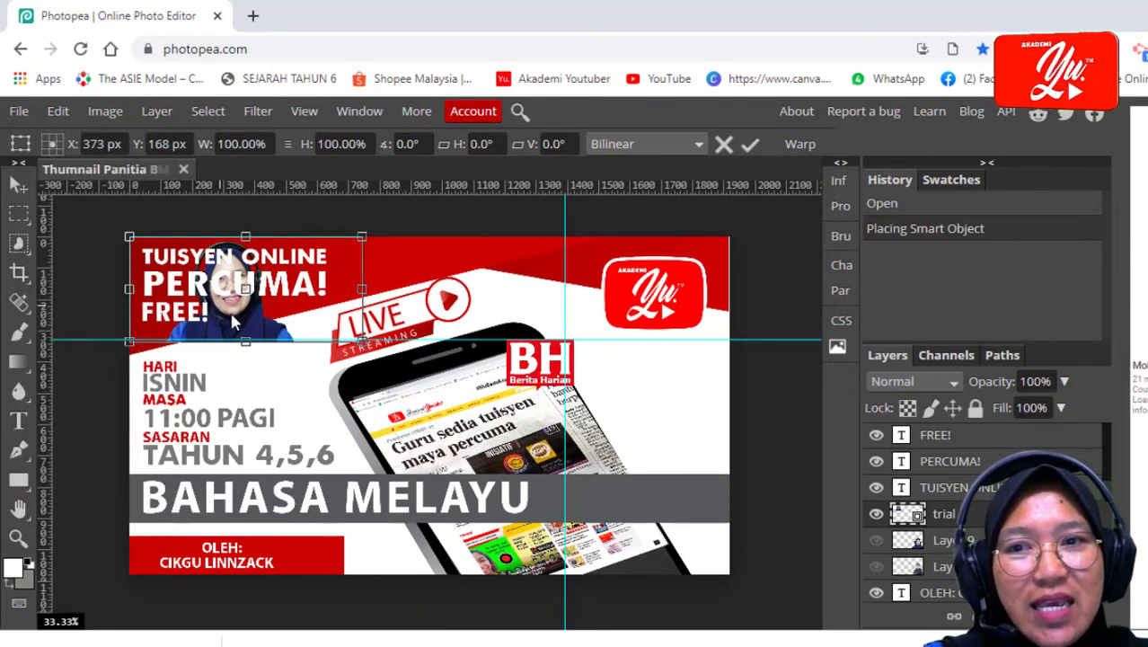
left_click_drag(244, 333, 530, 563)
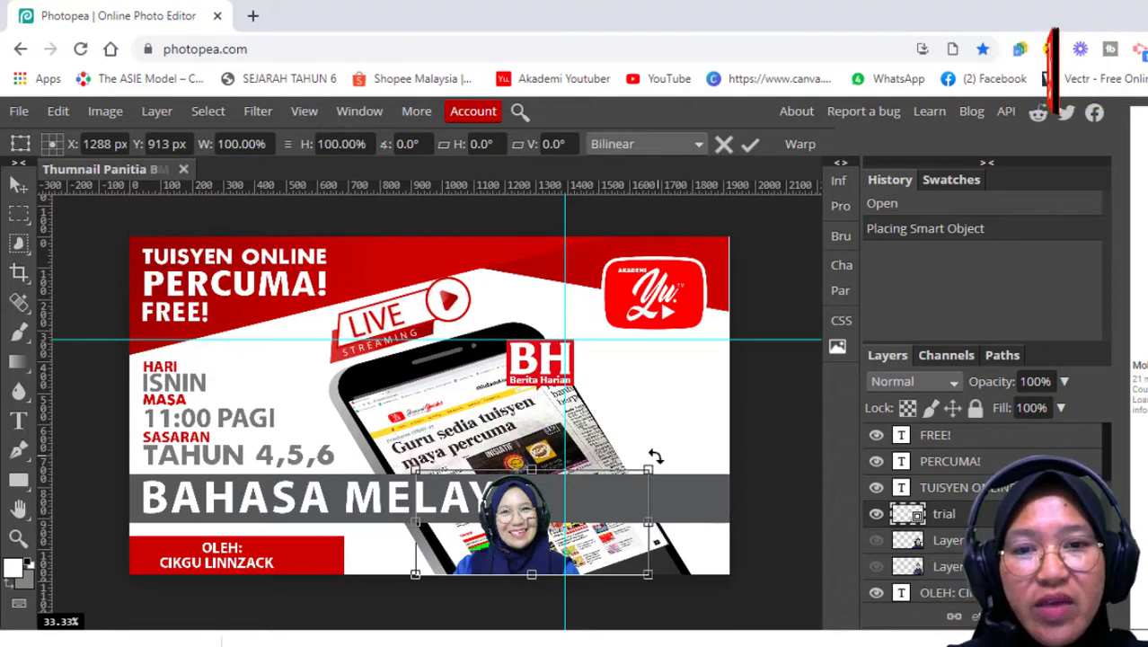
left_click_drag(649, 464, 925, 241)
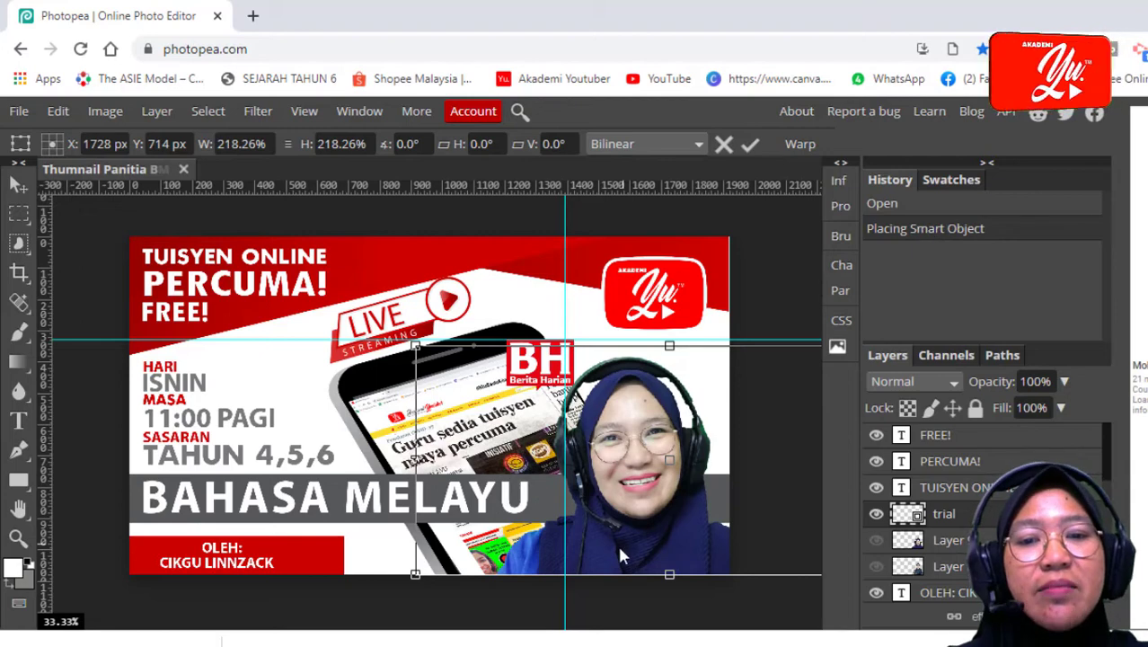
left_click_drag(617, 549, 609, 550)
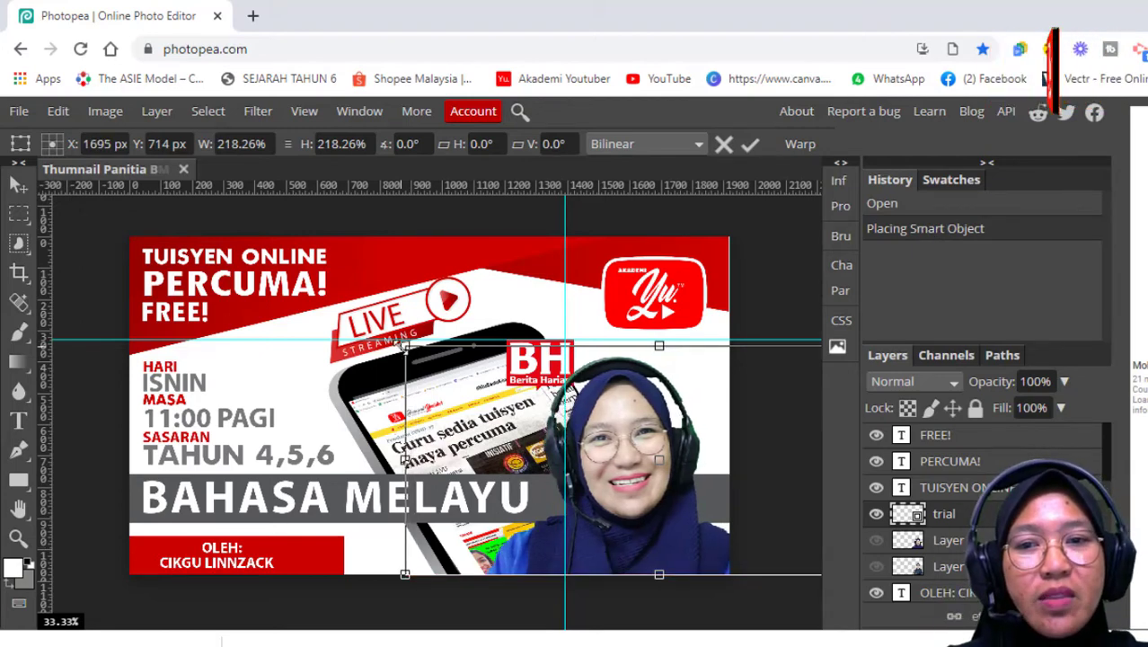
left_click_drag(404, 344, 388, 326)
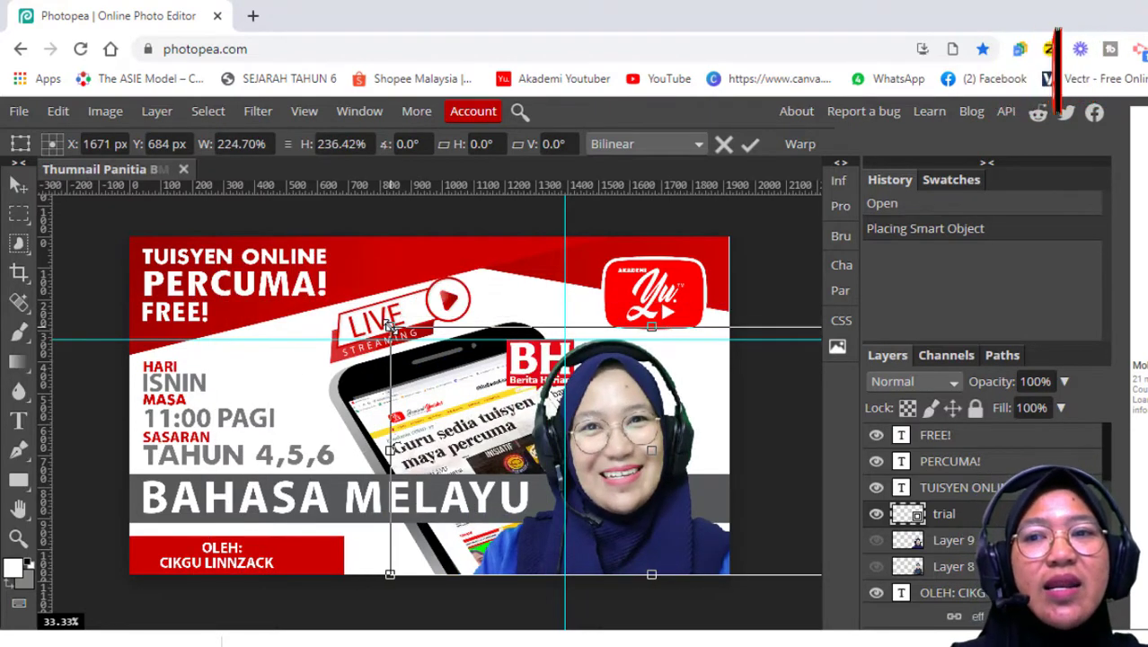
Undo the portrait's resize and delete the trial layer
left_click(58, 111)
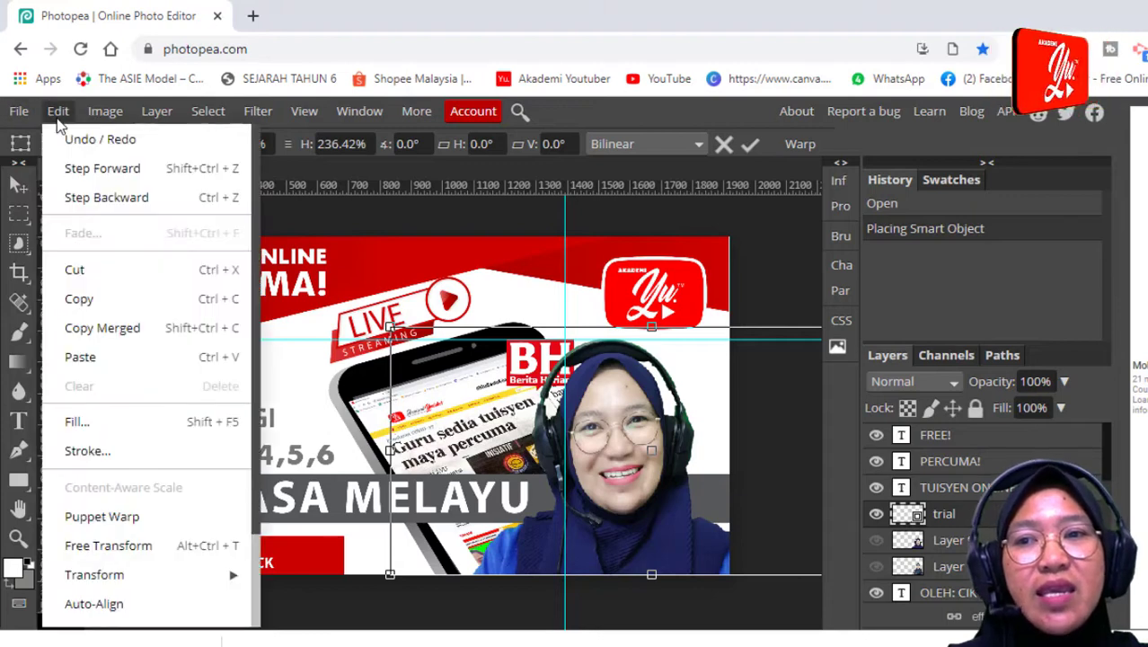
left_click(89, 147)
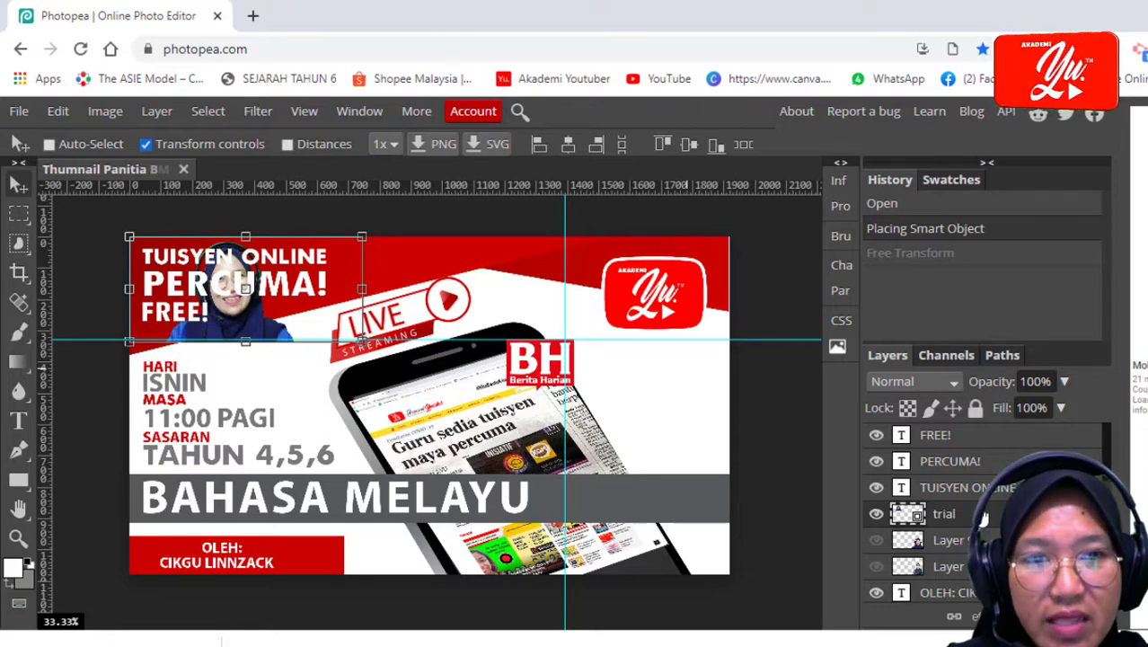
left_click_drag(986, 521, 1096, 620)
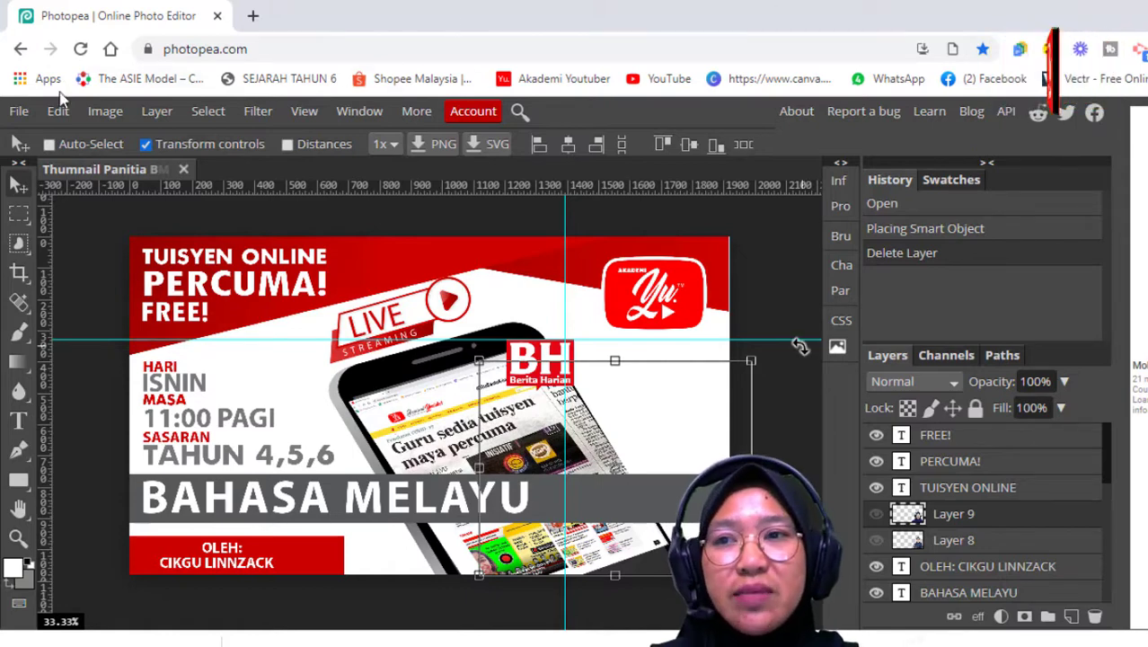
Place trial.png into the thumbnail again with Open & Place
left_click(19, 111)
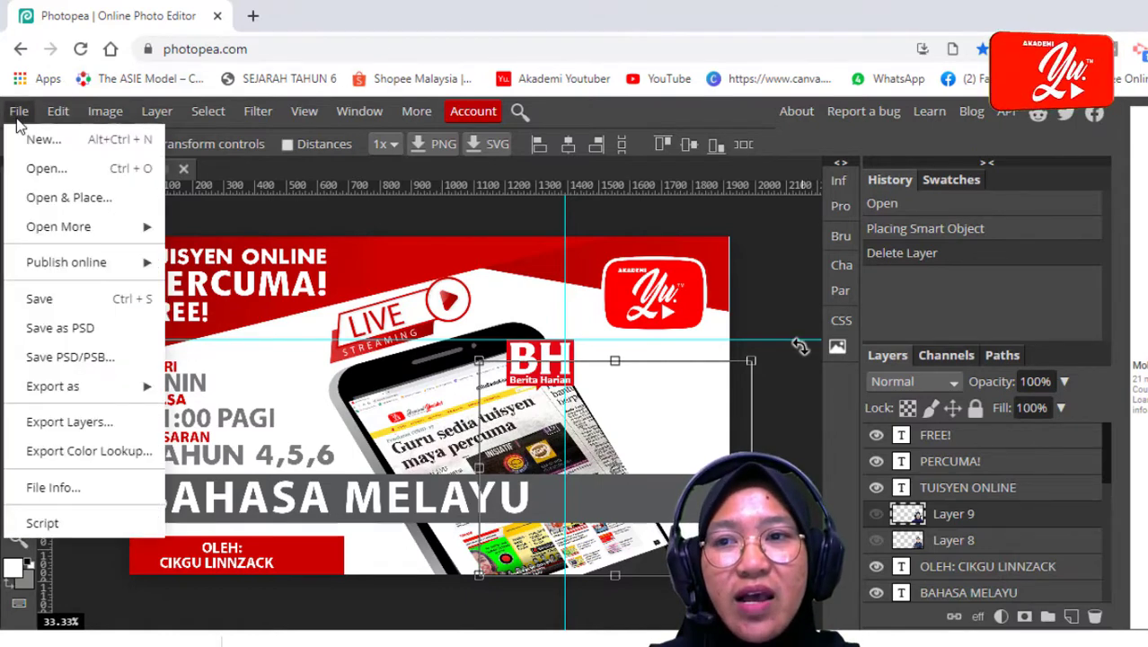
left_click(50, 202)
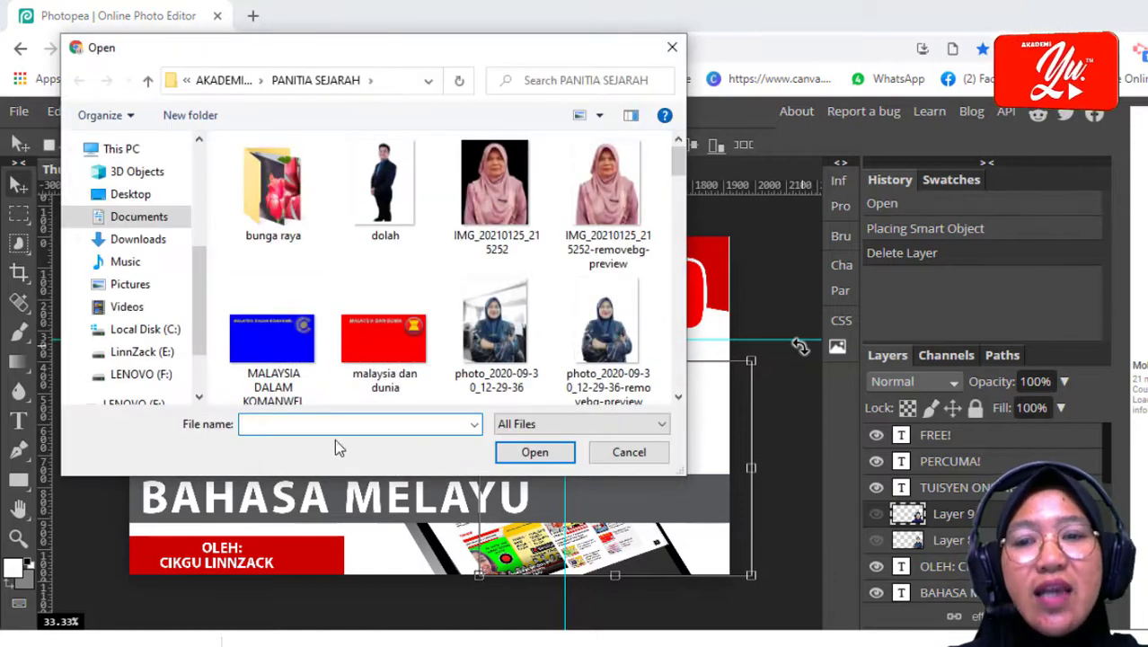
type("tr")
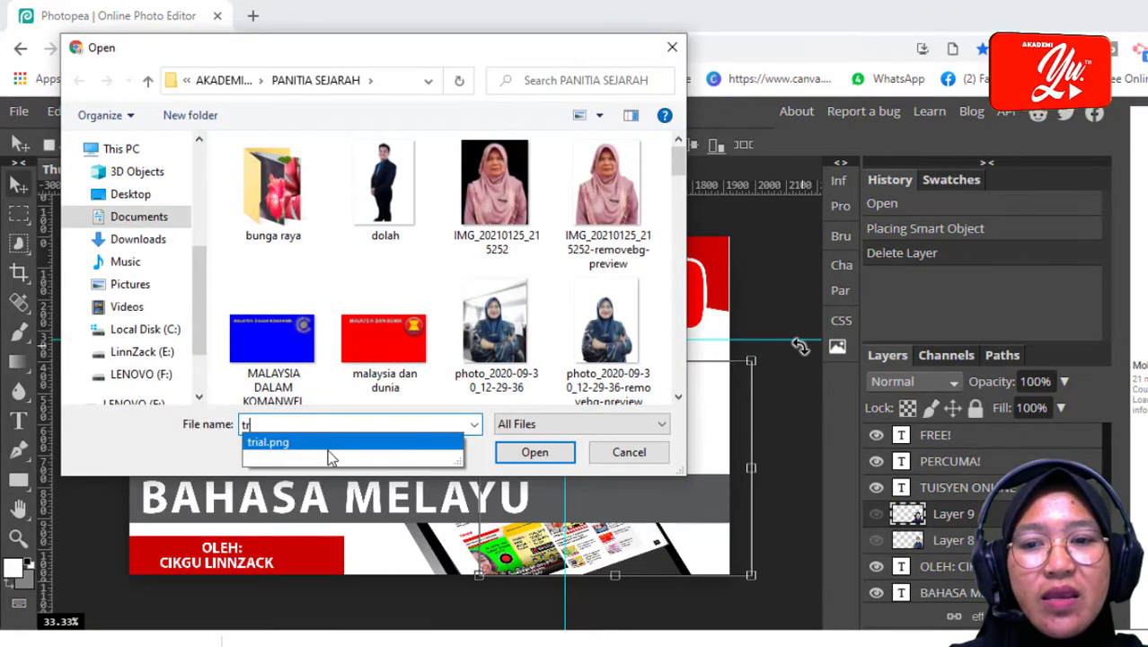
left_click(328, 457)
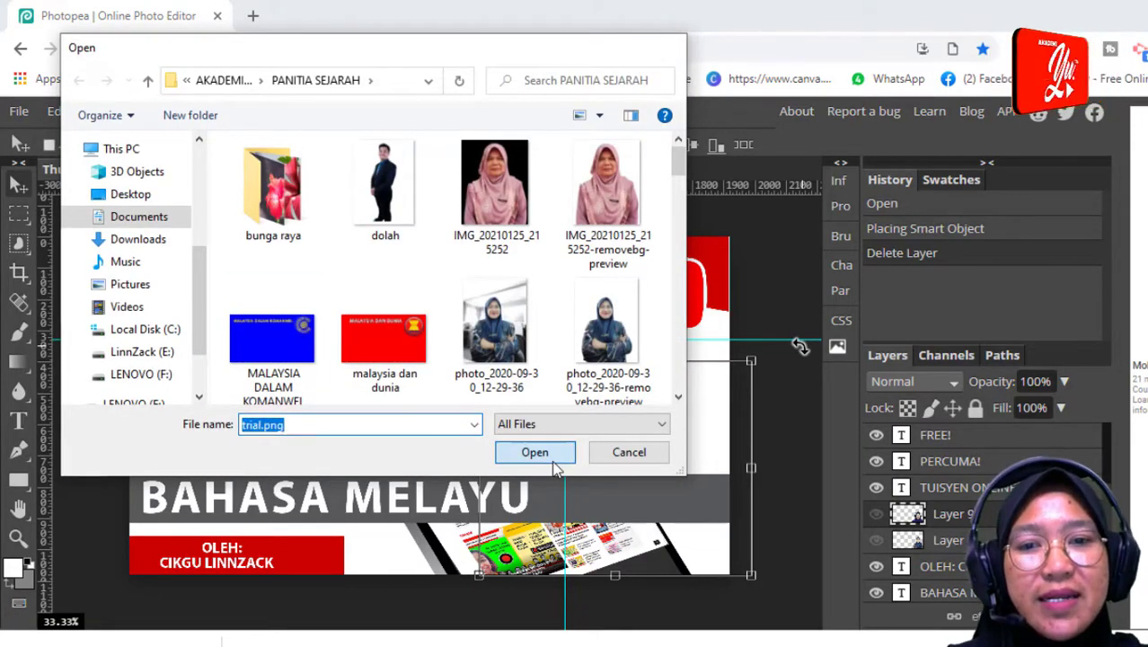
left_click(534, 453)
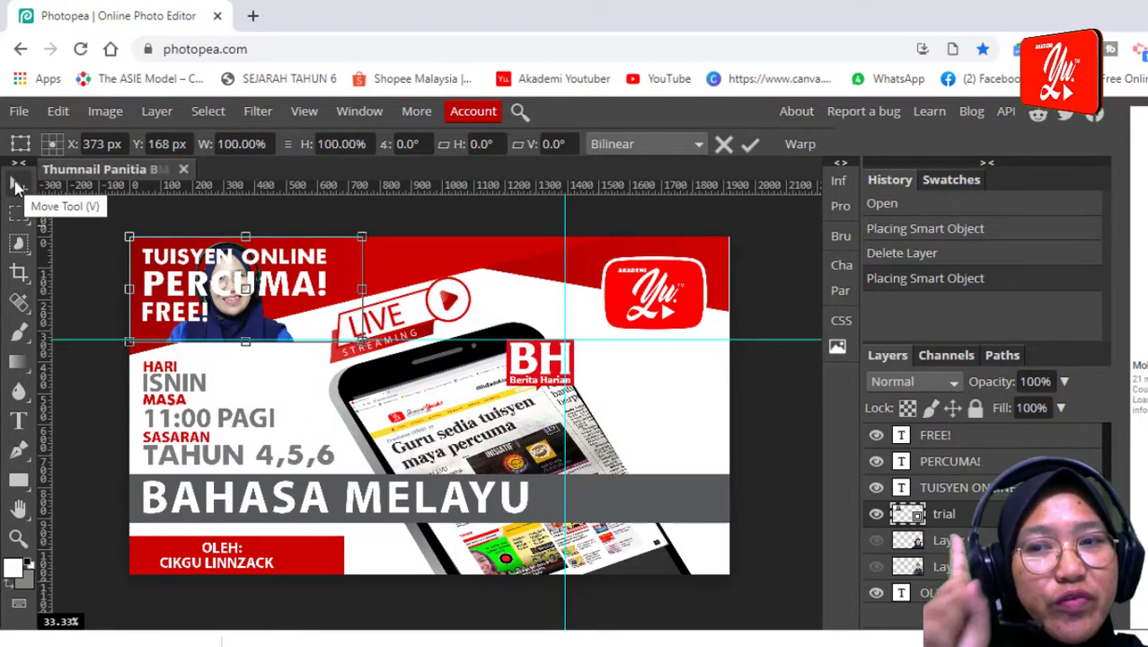
Scale the re-placed portrait to 221.61%, set it lower right beside BAHASA MELAYU, and commit
left_click(18, 185)
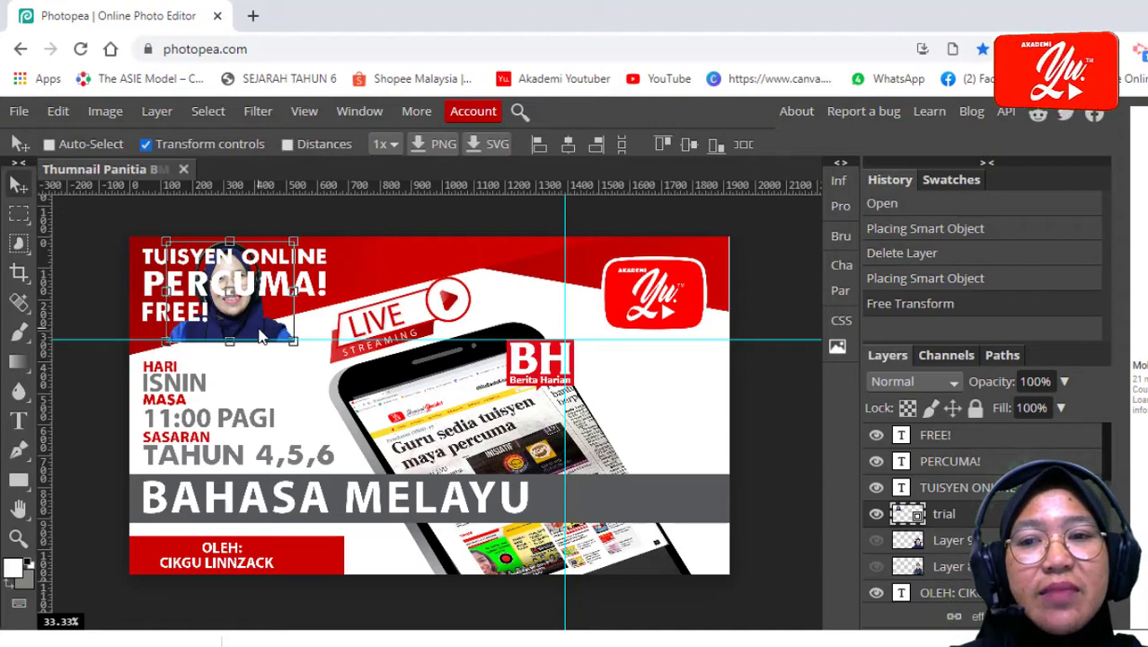
left_click_drag(274, 319, 626, 568)
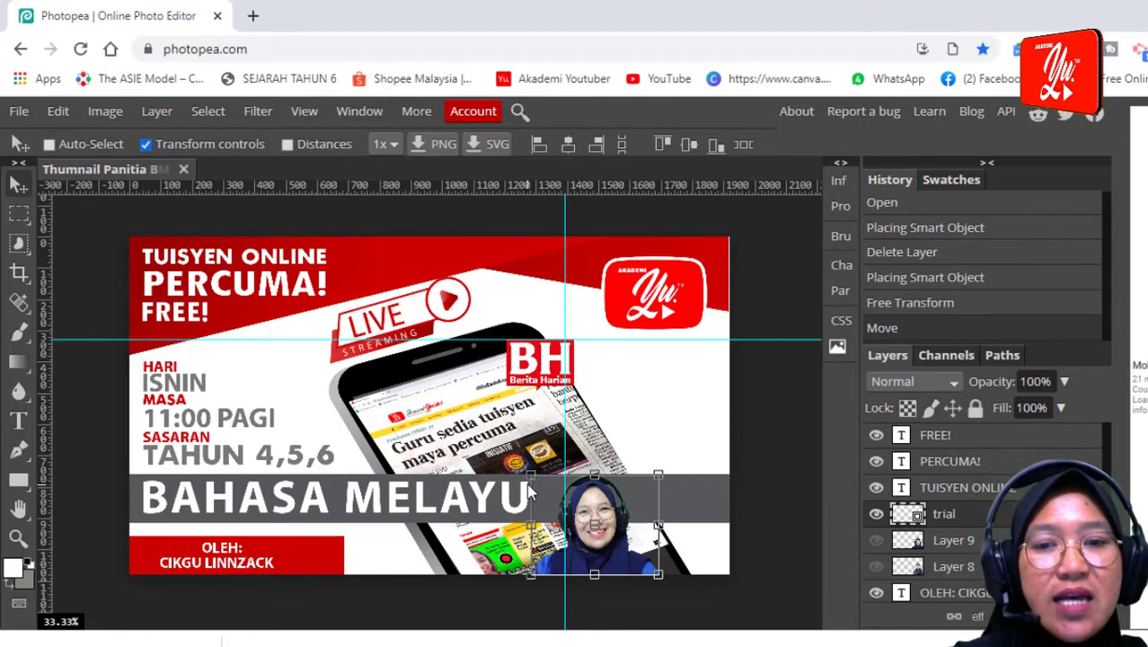
left_click_drag(531, 482, 473, 455)
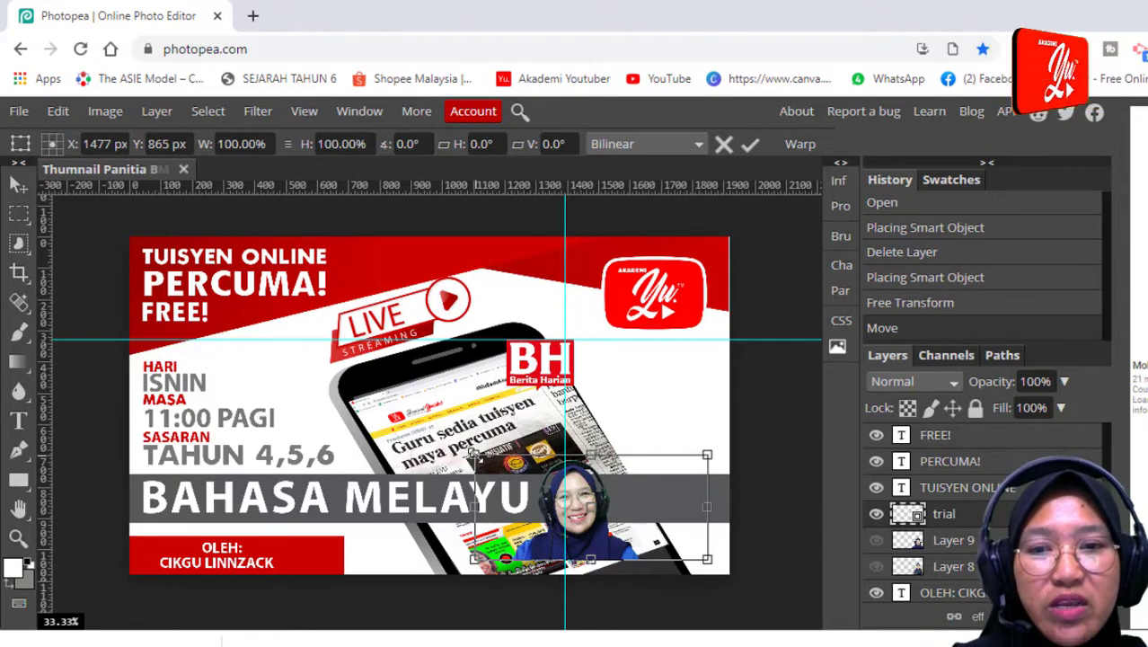
left_click_drag(474, 456, 72, 184)
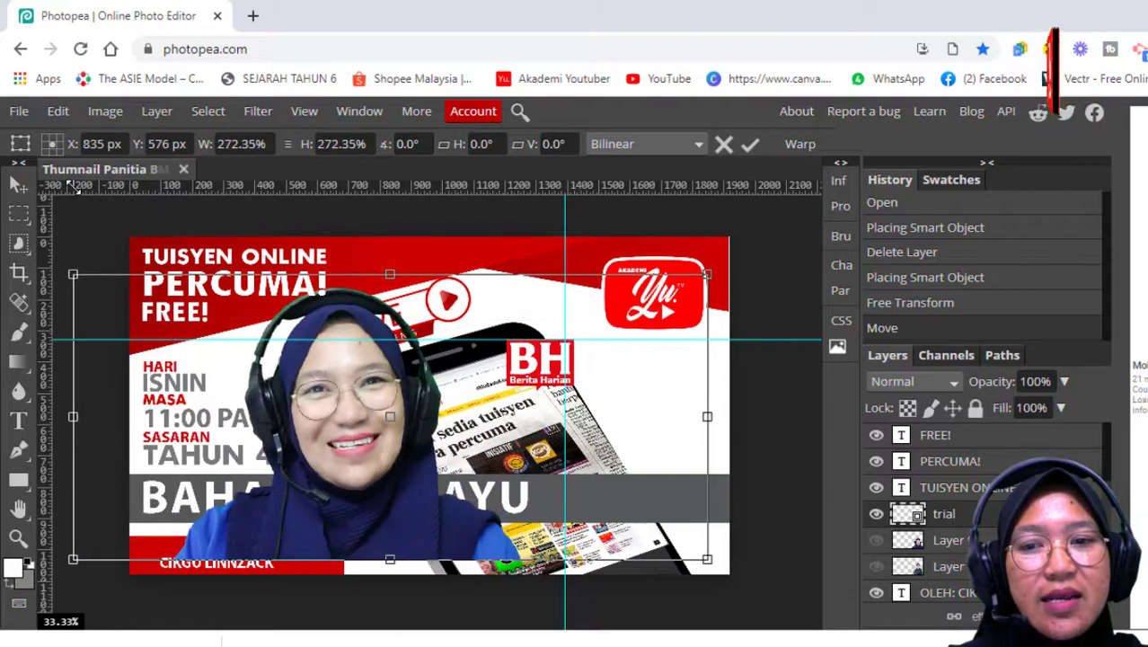
left_click_drag(357, 512, 594, 523)
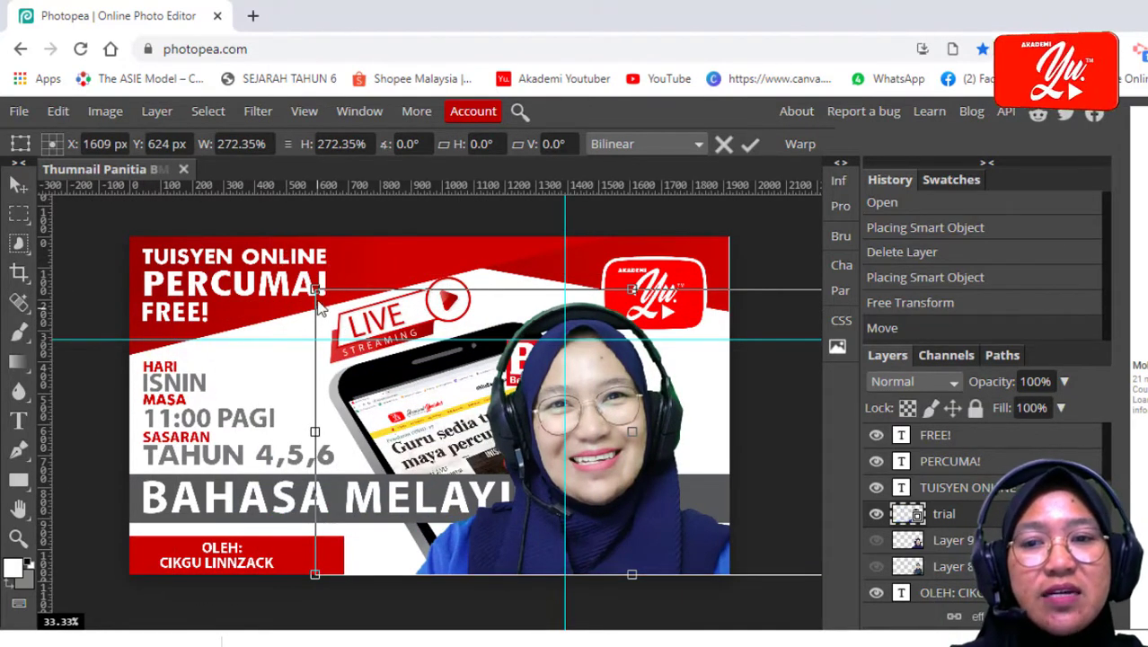
left_click_drag(315, 289, 417, 388)
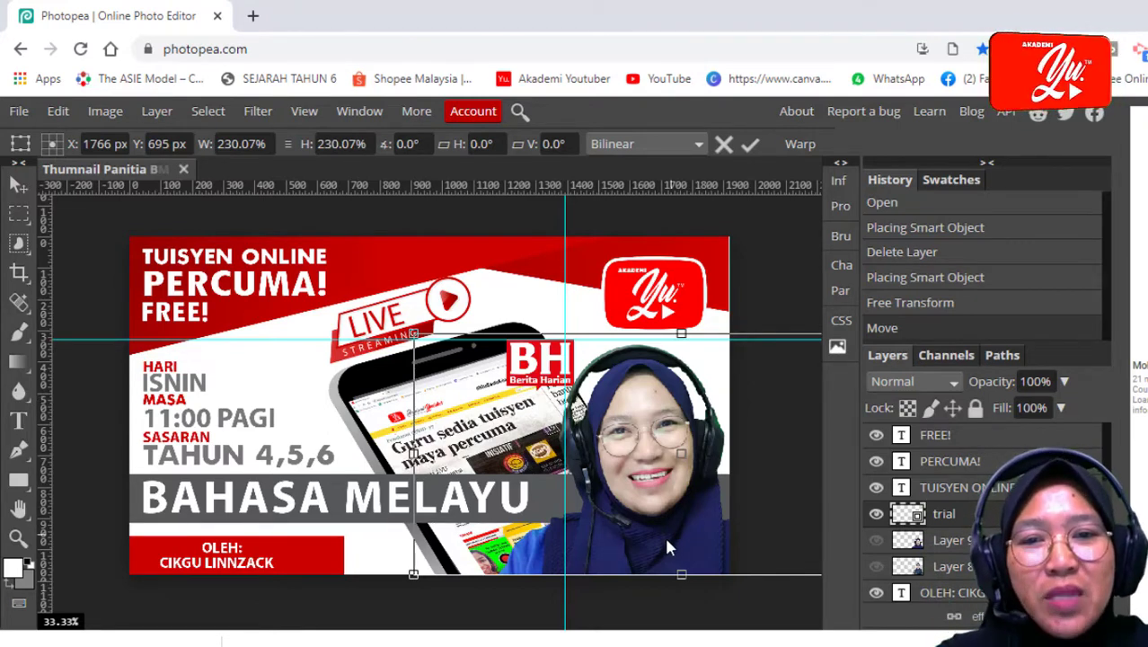
left_click_drag(666, 544, 651, 545)
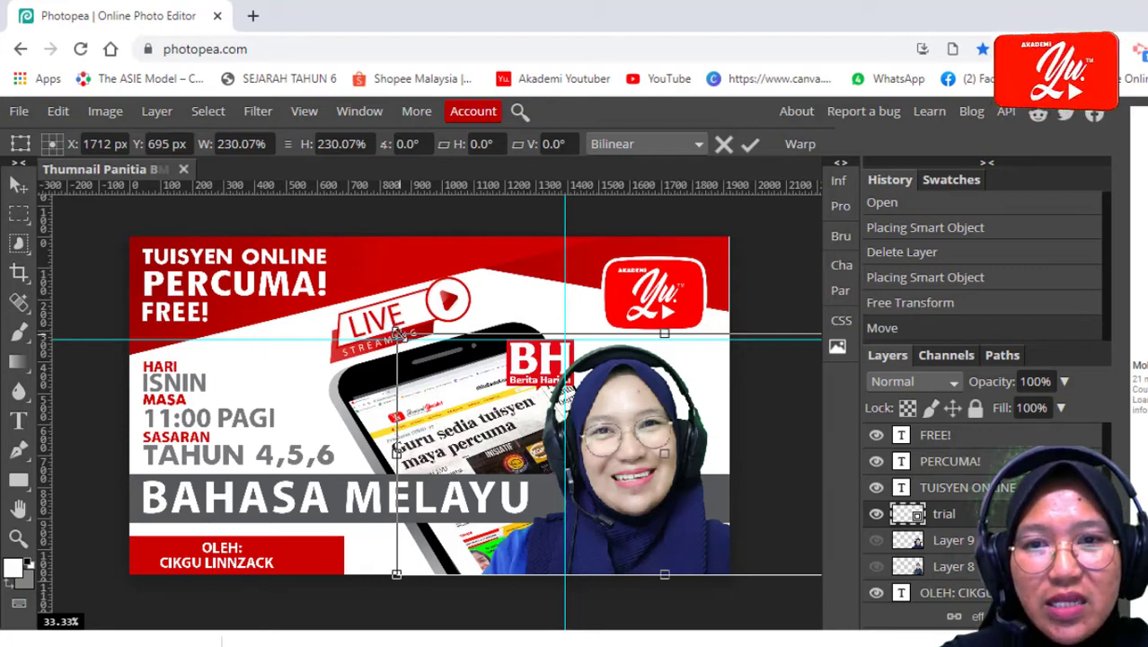
left_click_drag(396, 333, 416, 347)
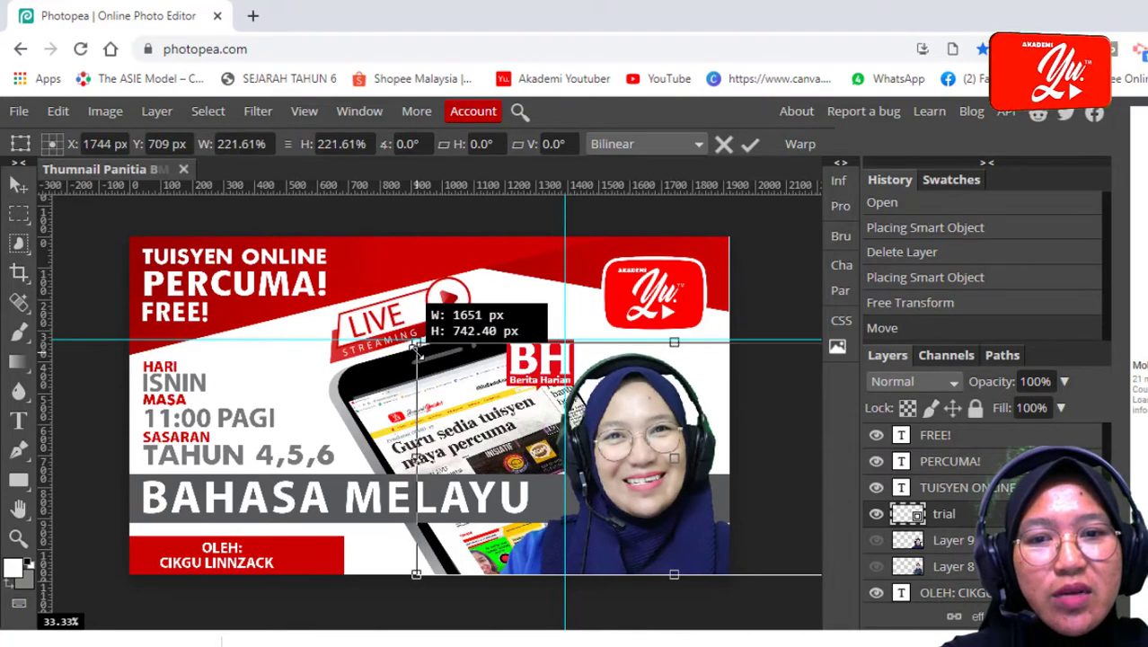
left_click_drag(619, 564, 614, 564)
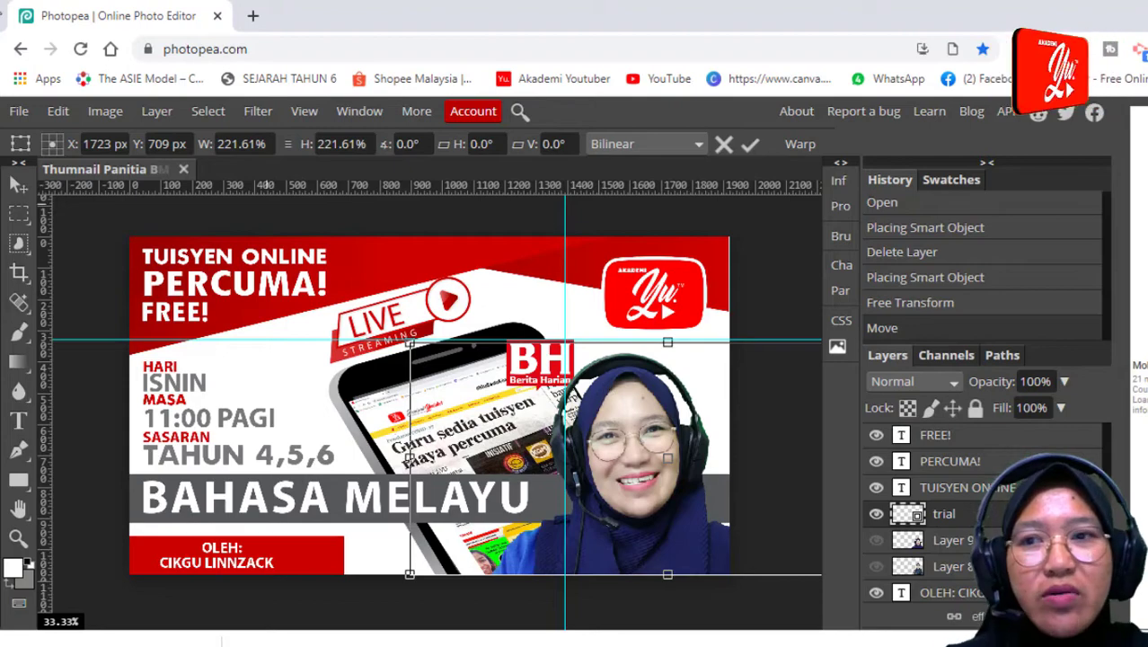
left_click(19, 184)
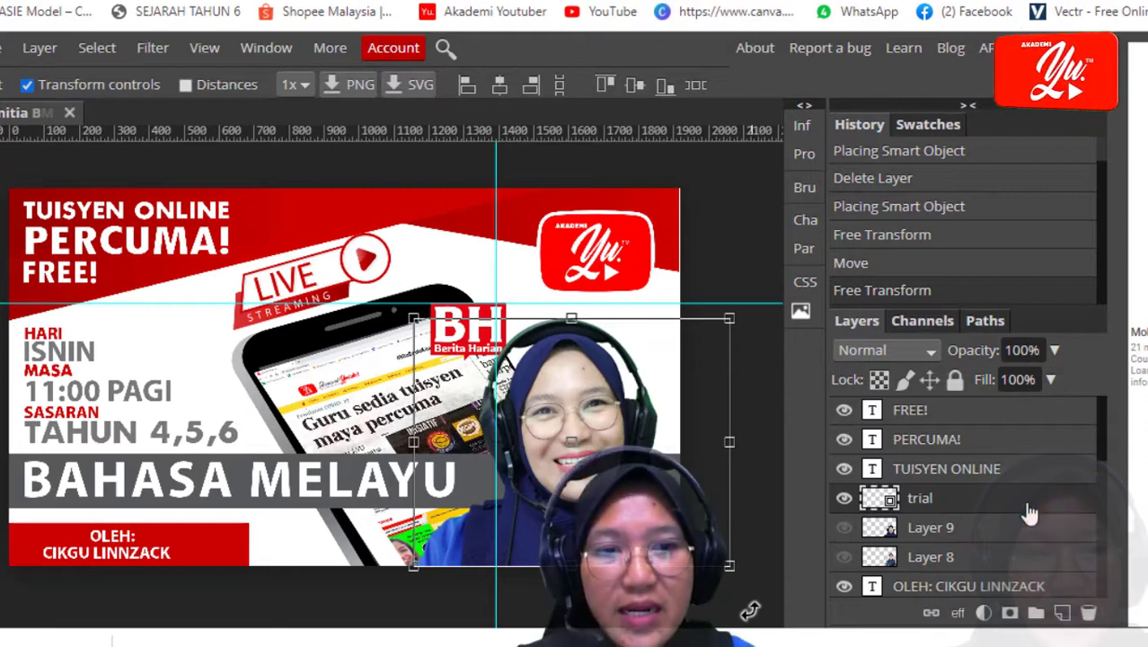
double_click(1026, 508)
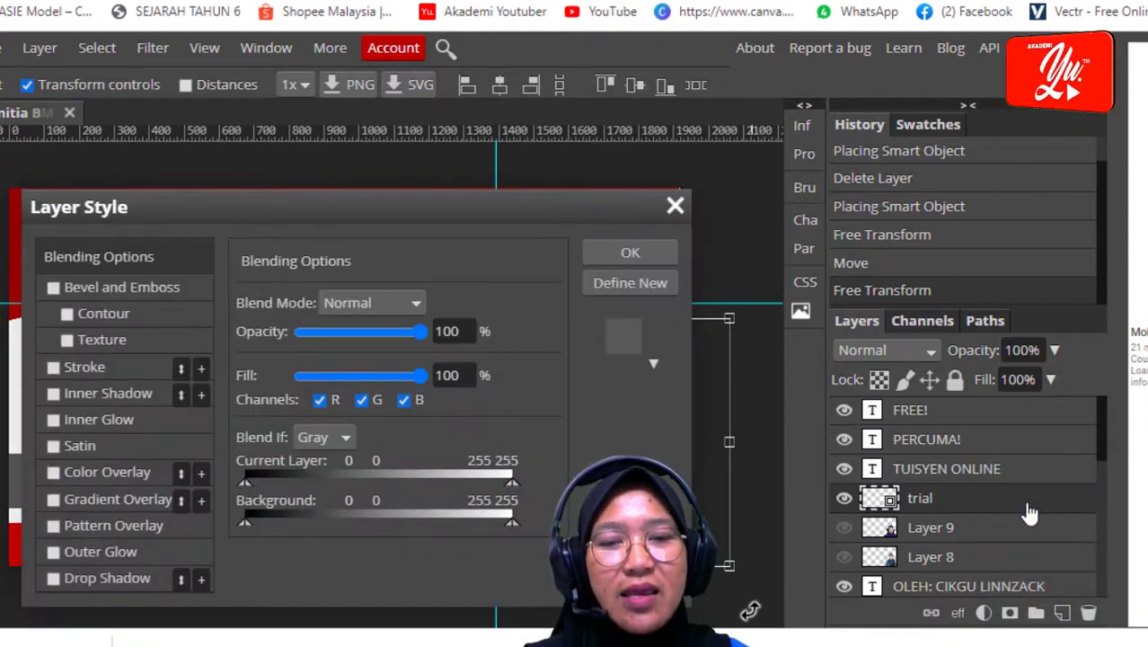
left_click(674, 205)
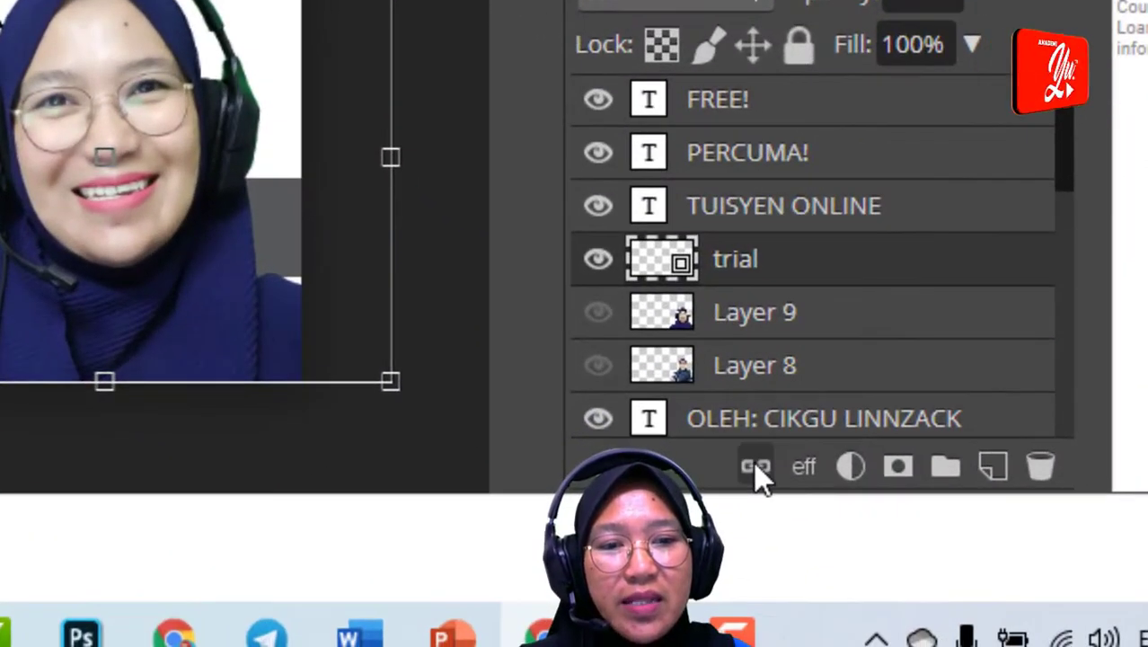
left_click(802, 476)
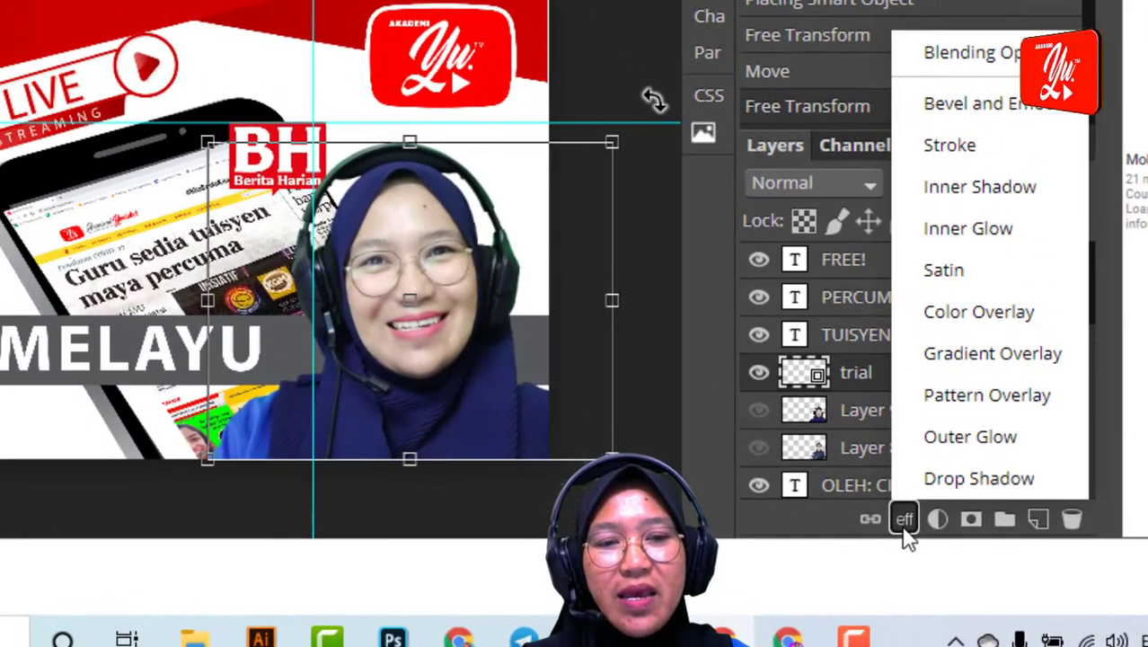
left_click(677, 333)
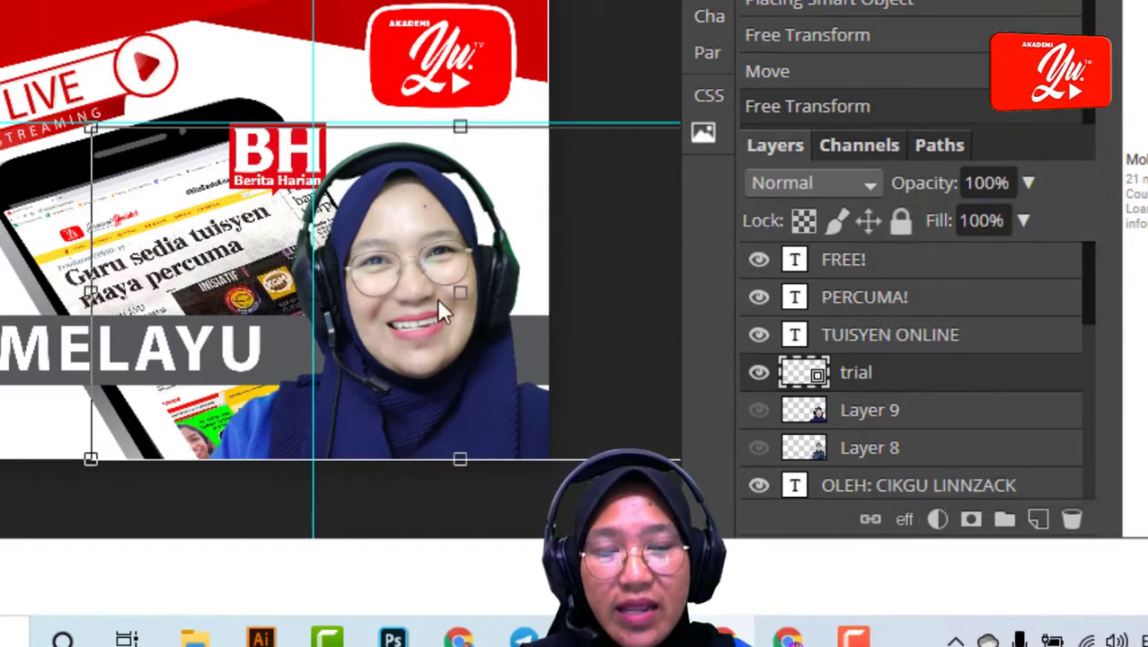
left_click(960, 385)
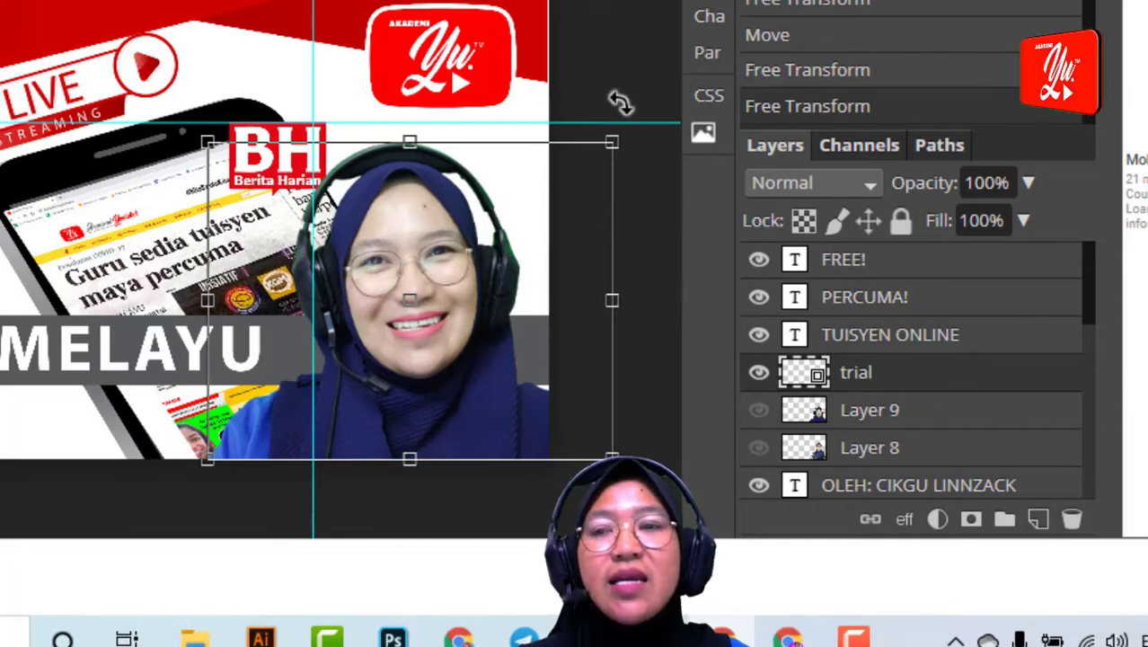
key("Escape")
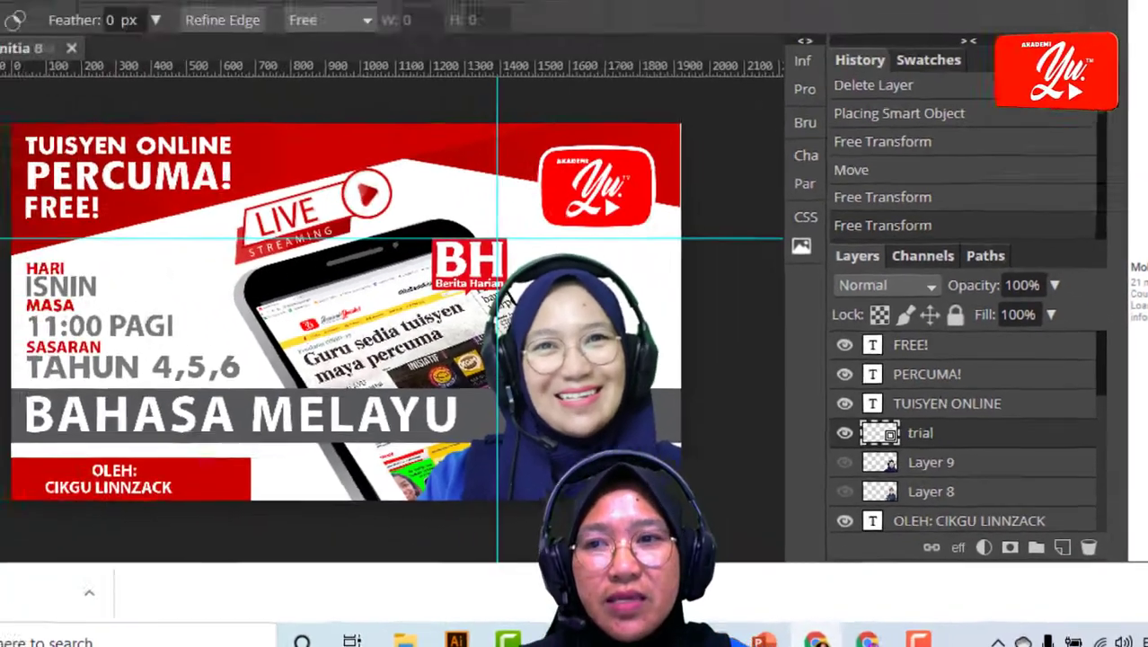
left_click(19, 125)
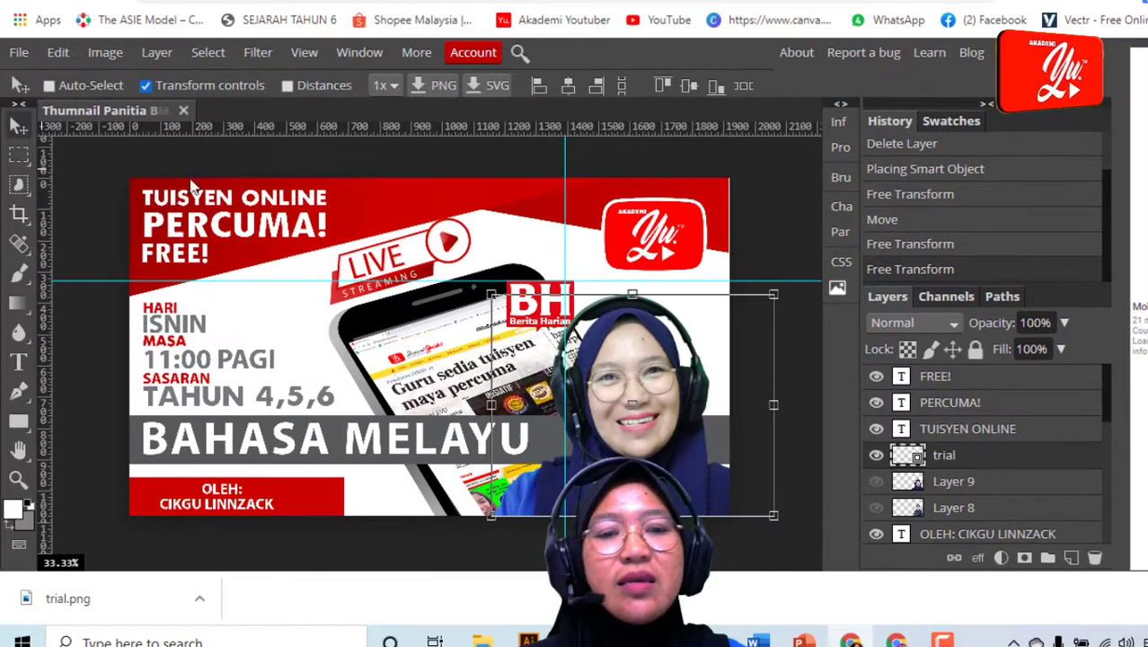
Add a Stroke layer style to the trial layer with a white colour
double_click(1018, 460)
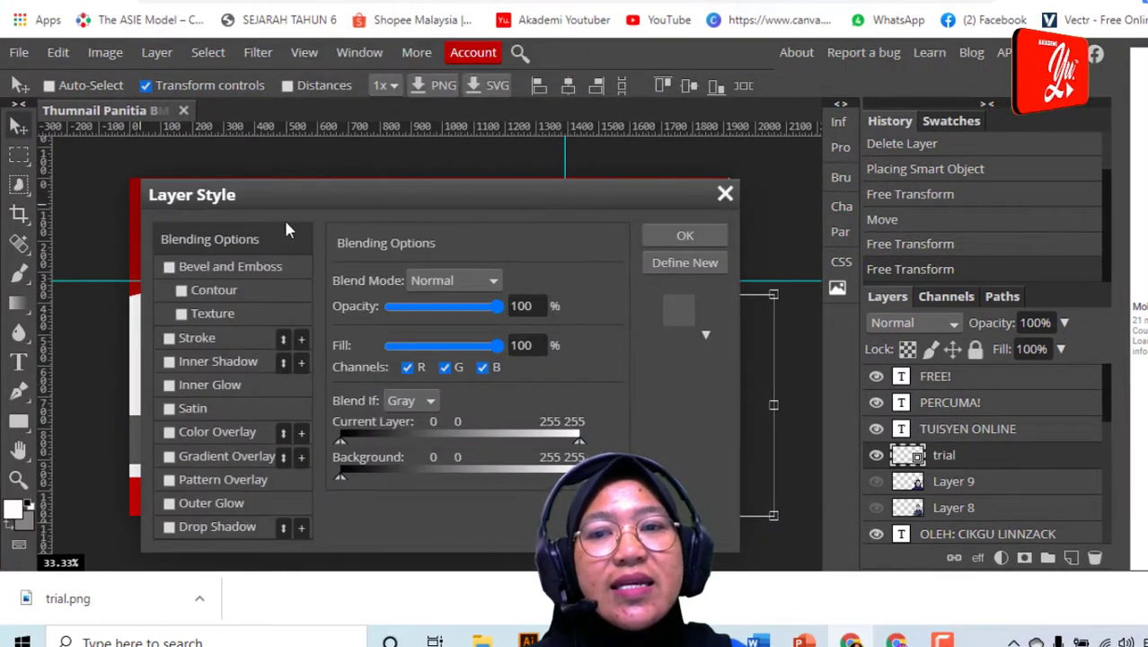
left_click_drag(287, 188, 902, 123)
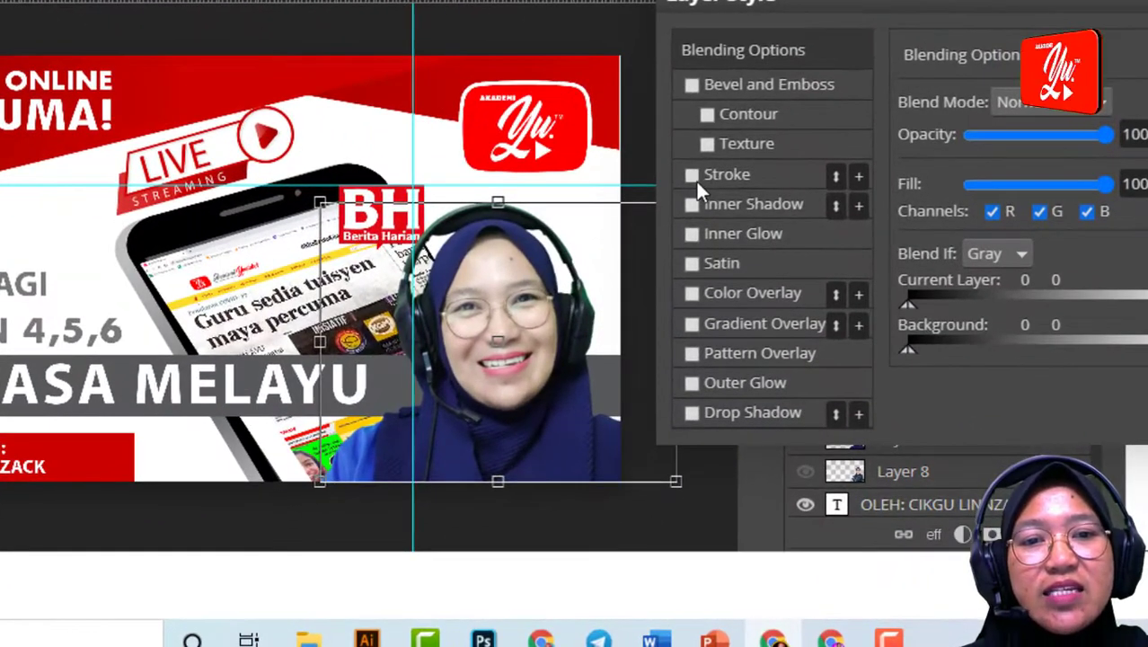
left_click(692, 177)
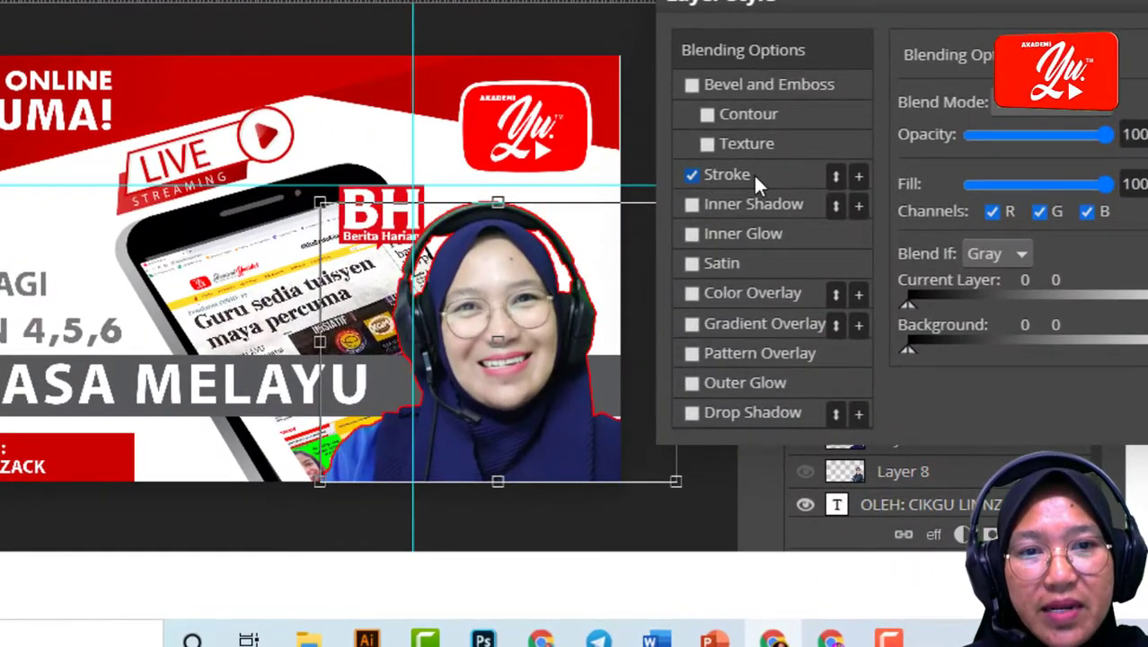
left_click(753, 174)
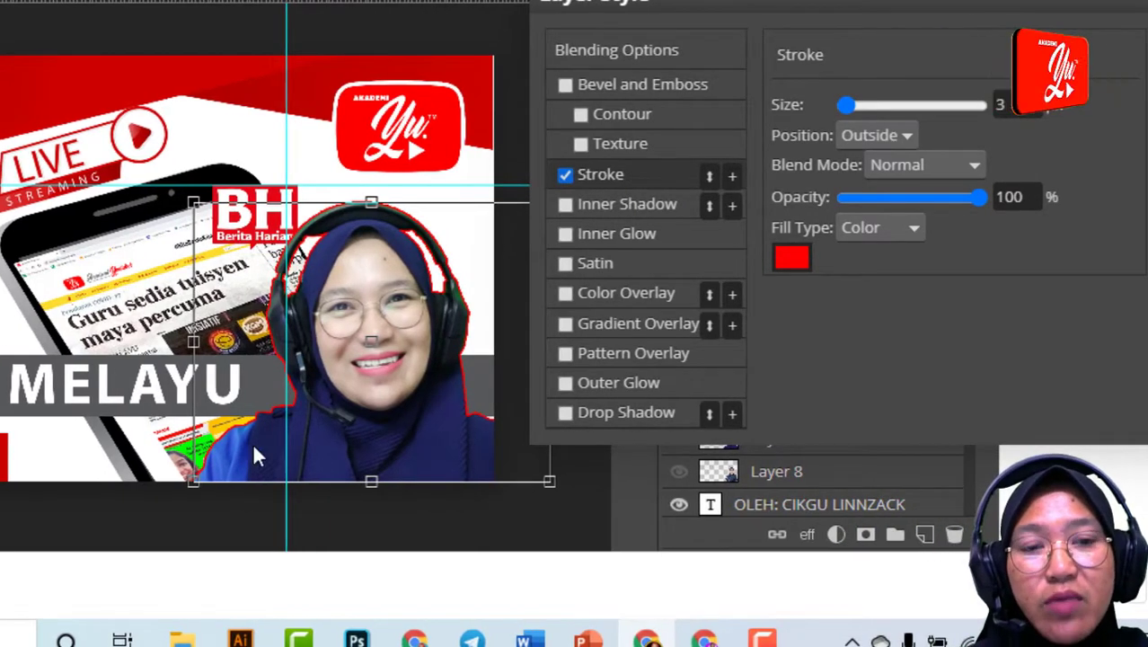
left_click(791, 260)
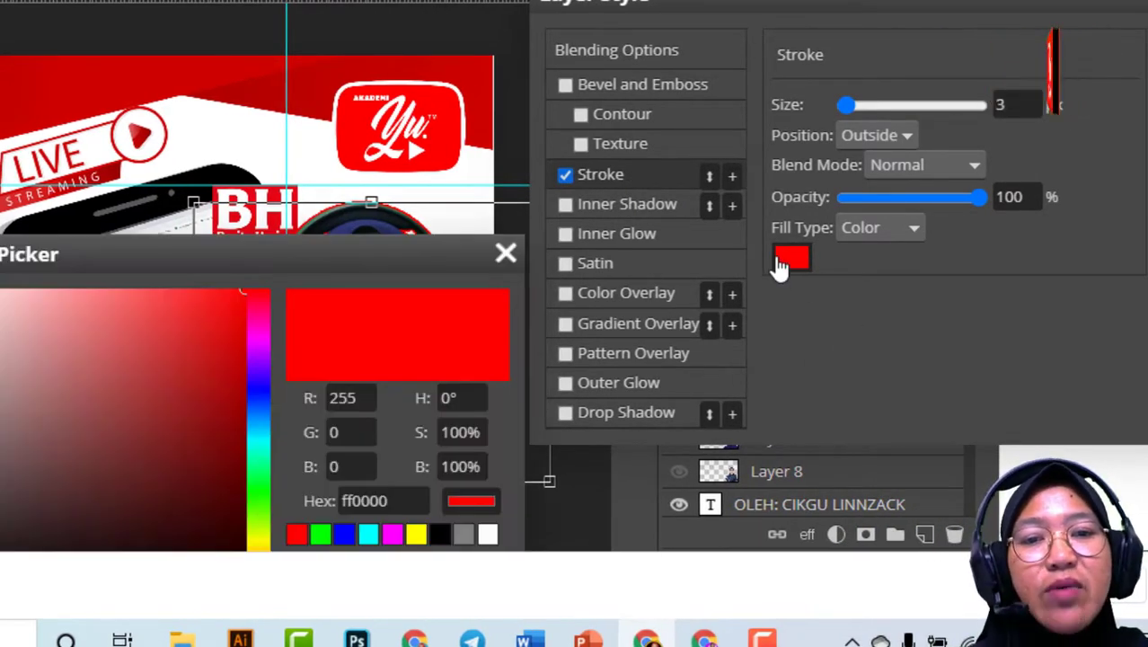
left_click(505, 255)
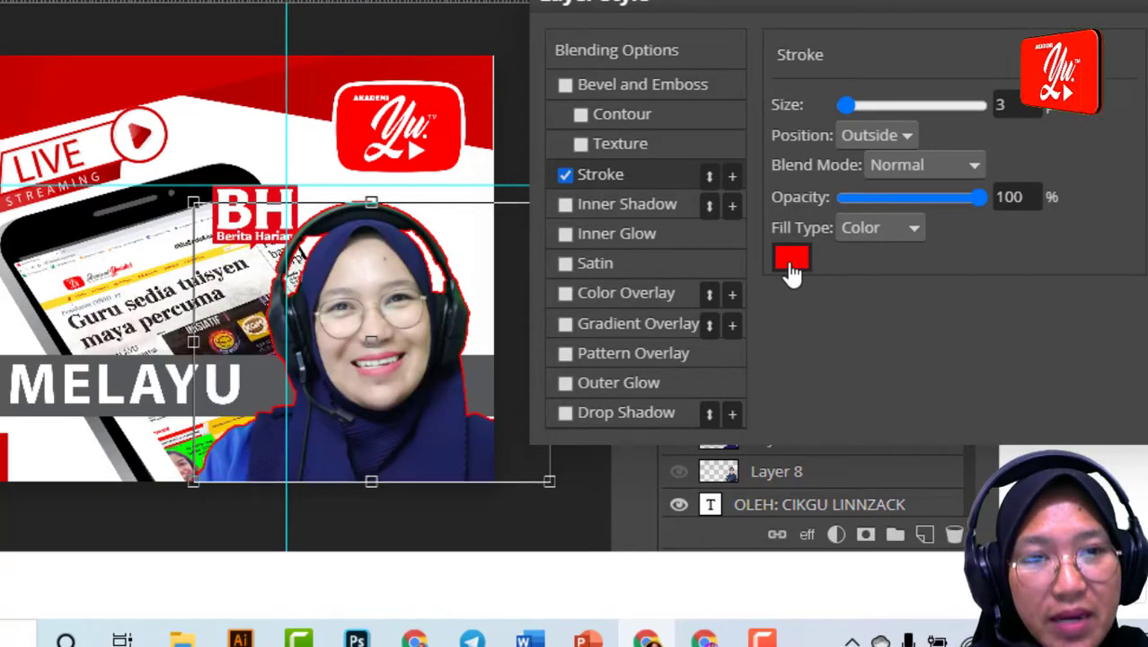
left_click(790, 262)
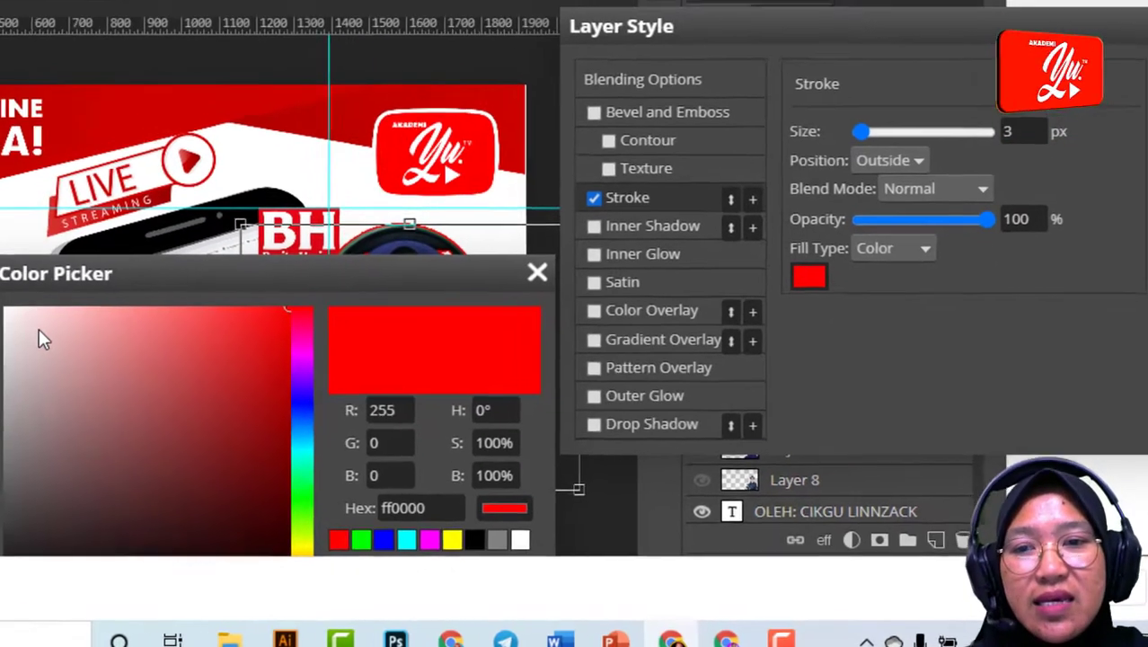
left_click(38, 329)
mouse_move(137, 382)
left_mouse_down()
mouse_move(237, 439)
mouse_move(247, 511)
mouse_move(93, 334)
left_mouse_up()
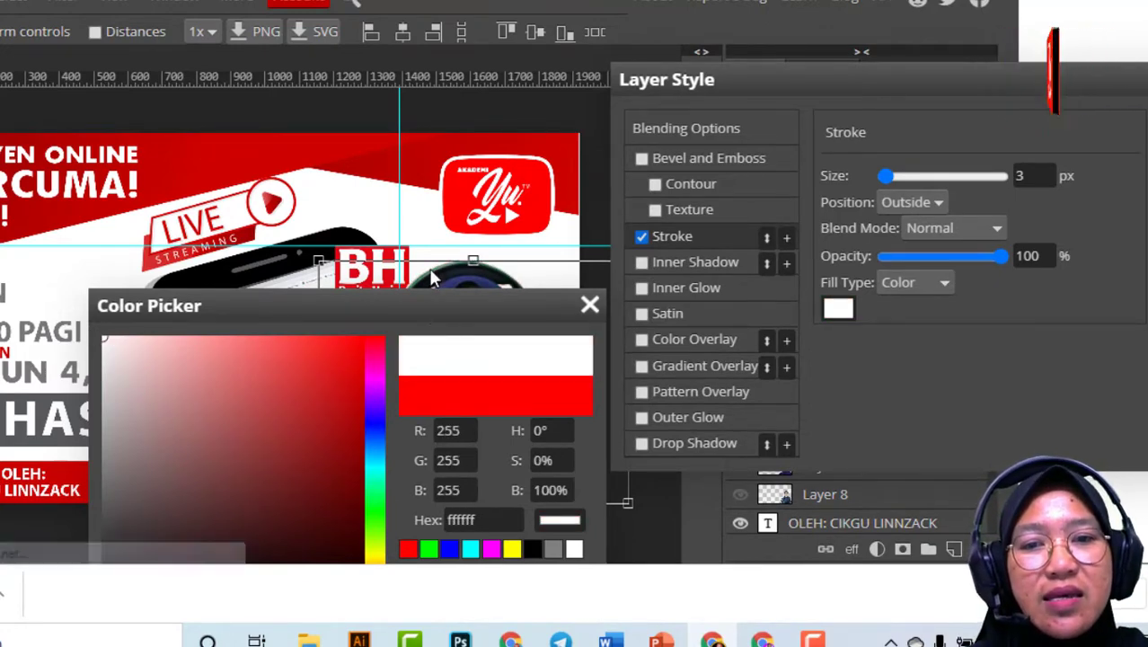
left_click_drag(426, 306, 399, 133)
left_click(467, 409)
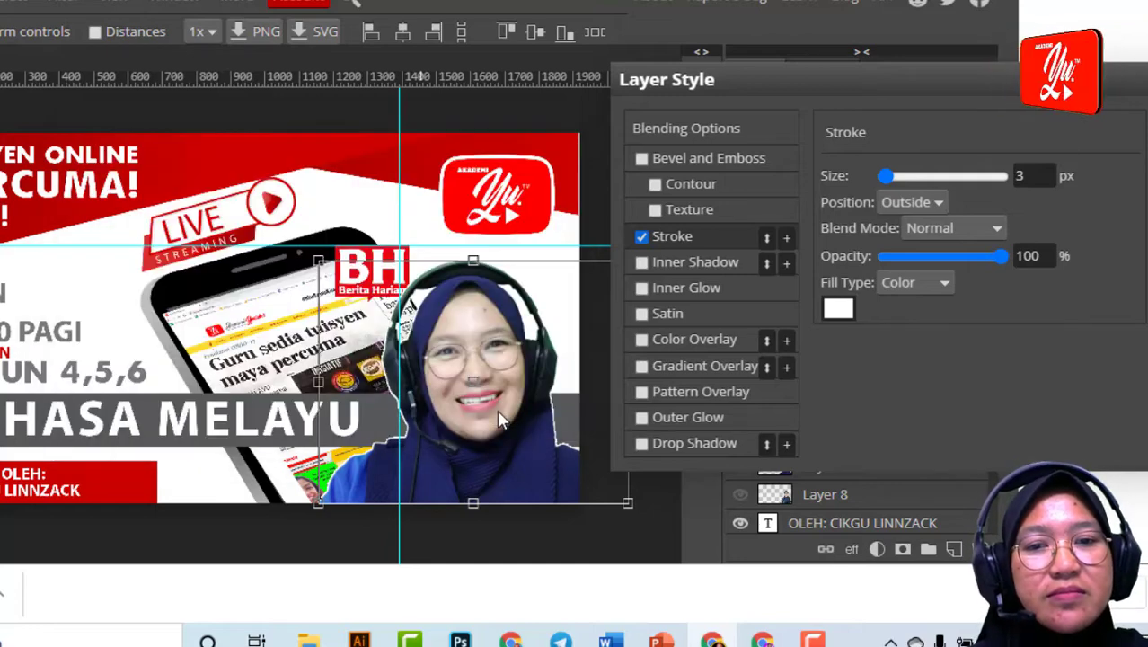
Set the stroke size to 5 px and apply the white outline
double_click(1021, 176)
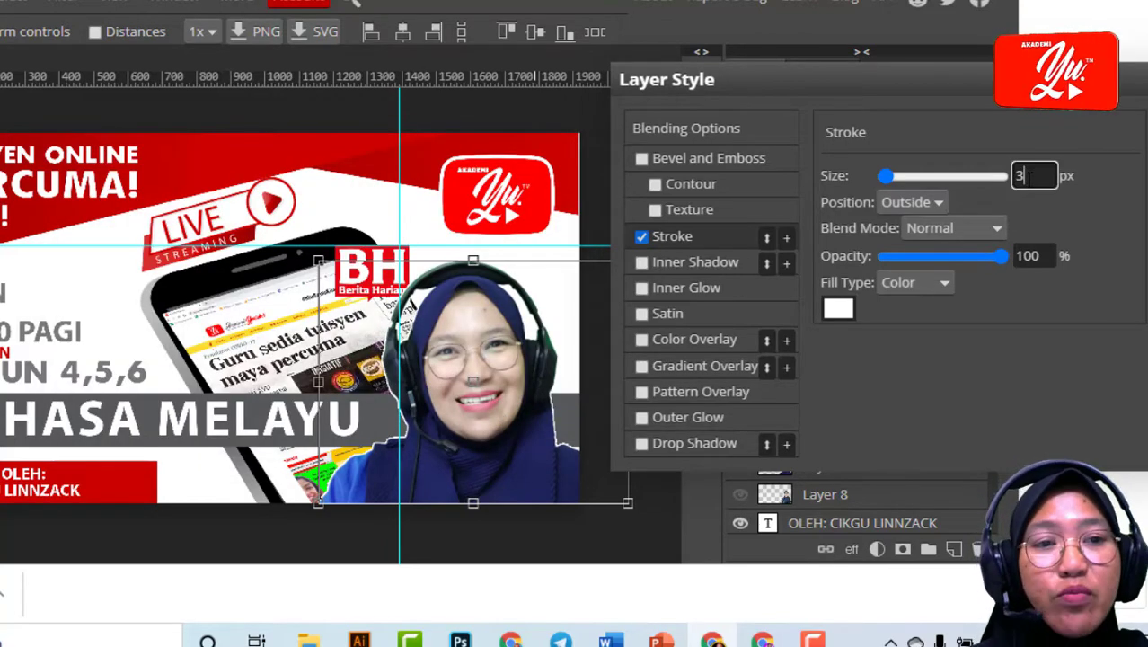
type("5")
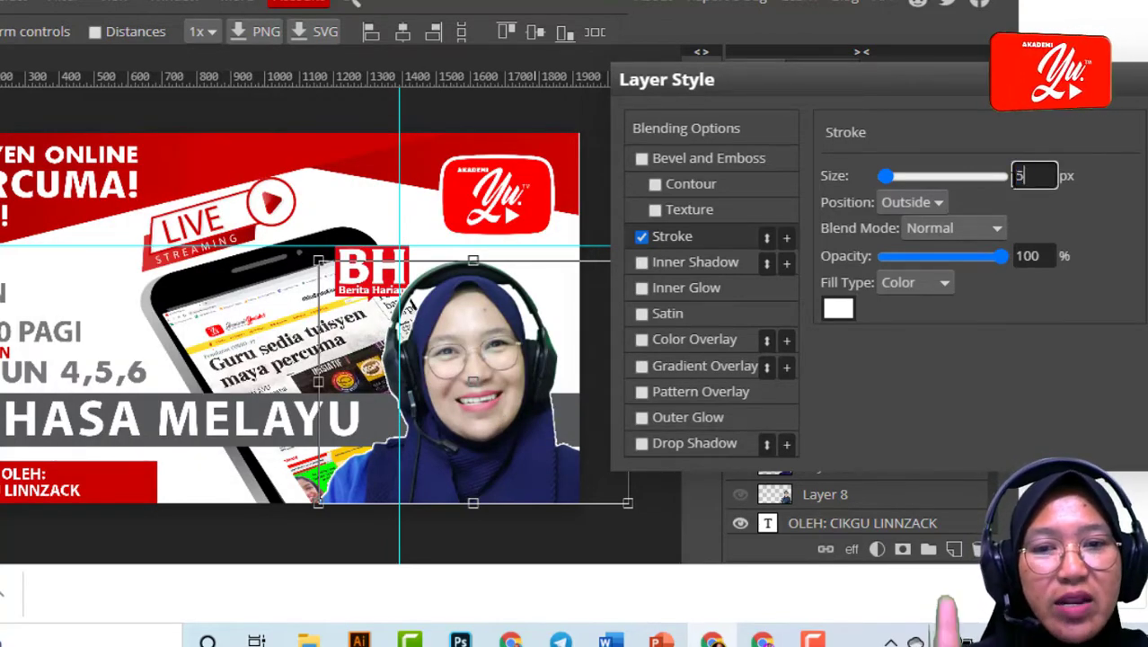
left_click_drag(1033, 177, 949, 175)
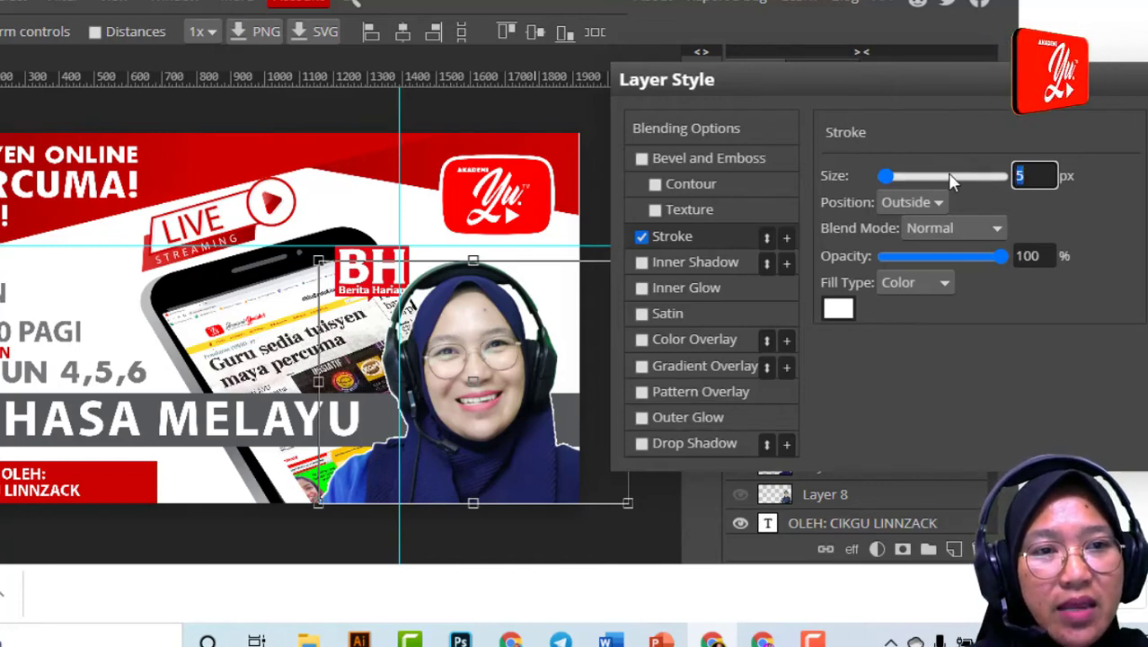
type("10")
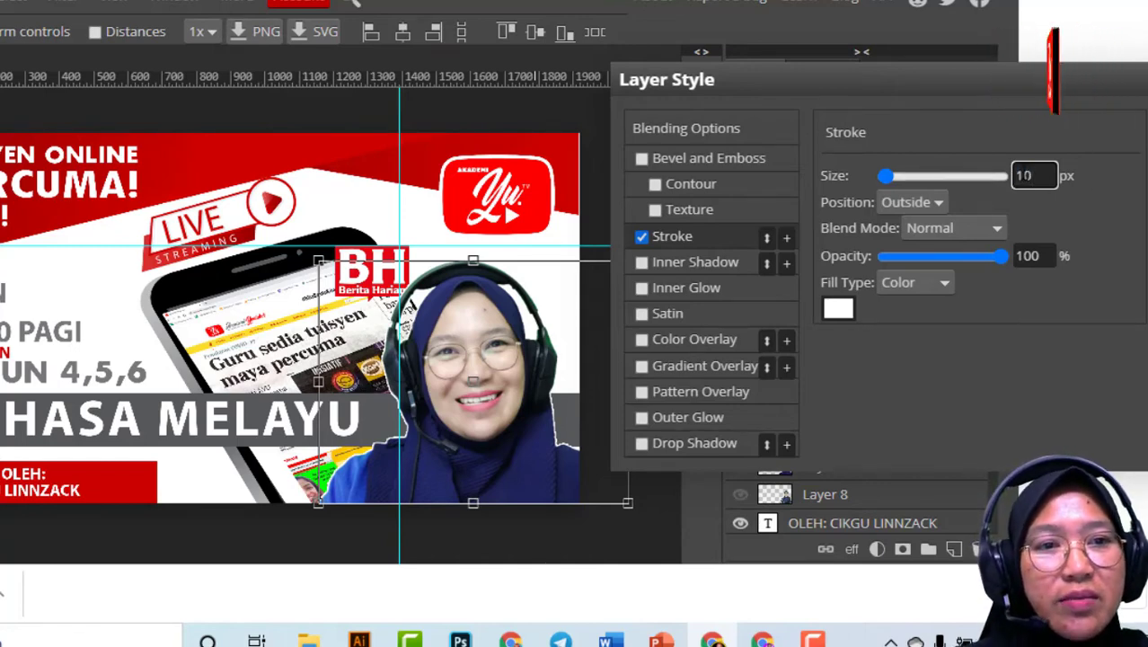
key("Return")
left_click_drag(978, 94, 868, 112)
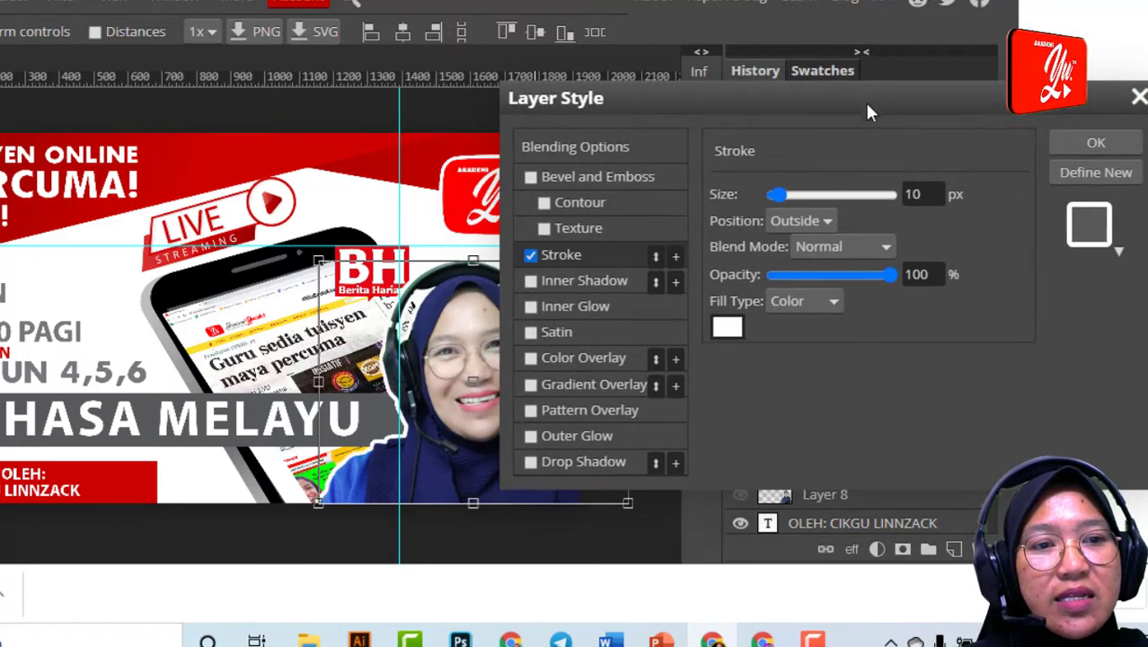
left_click(1119, 259)
left_click(1119, 259)
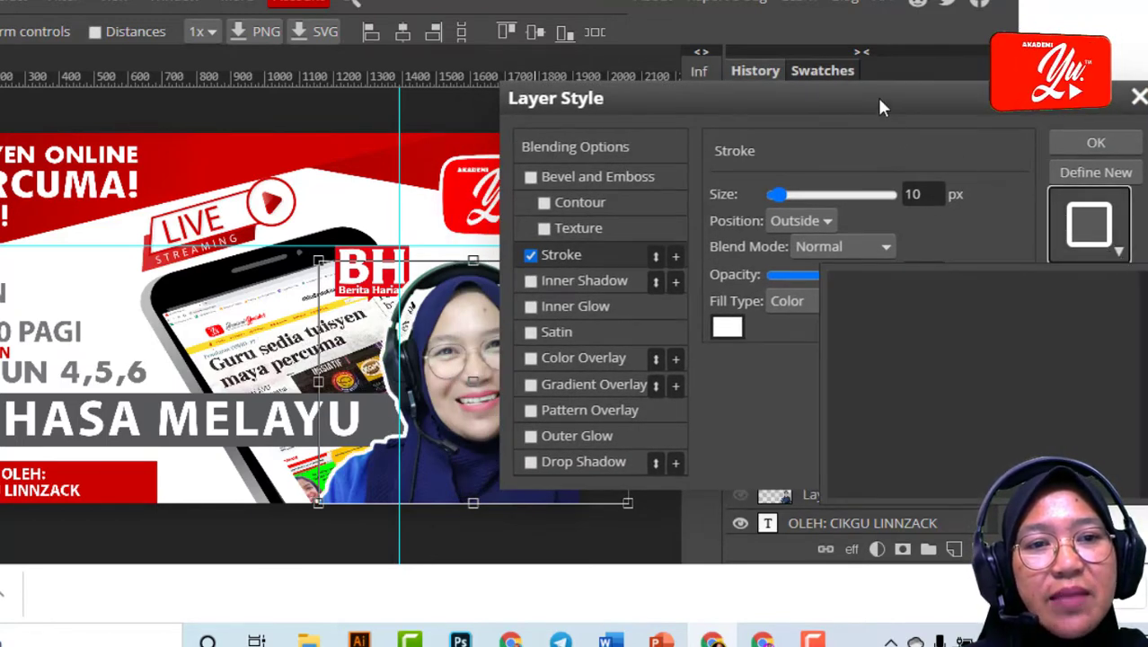
left_click_drag(876, 95, 911, 121)
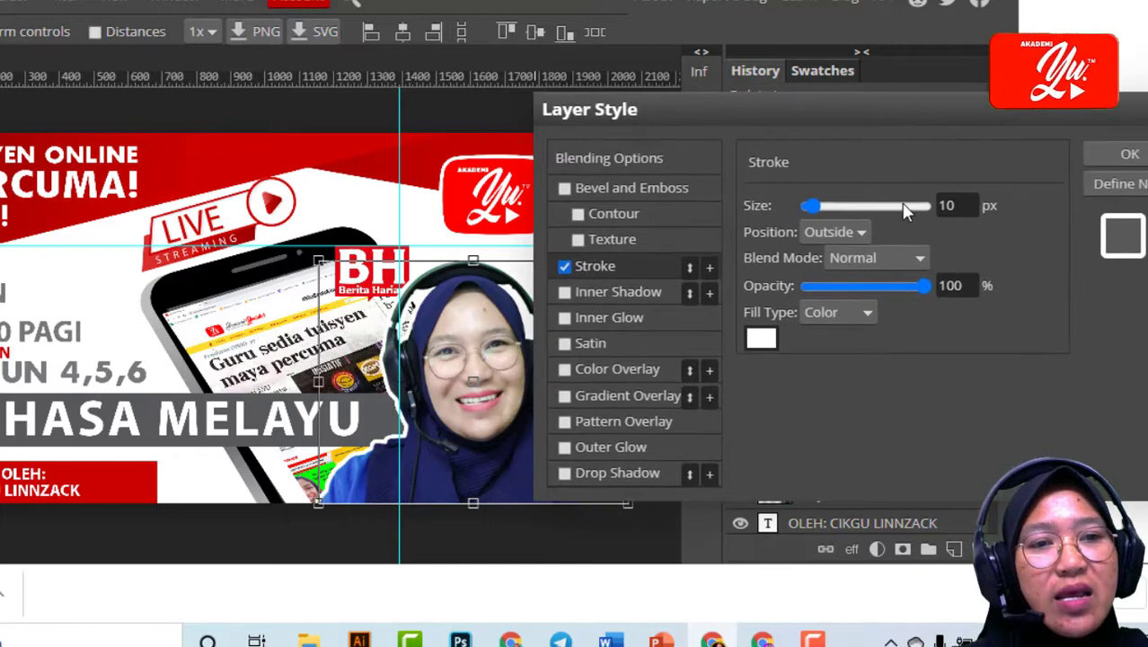
double_click(957, 206)
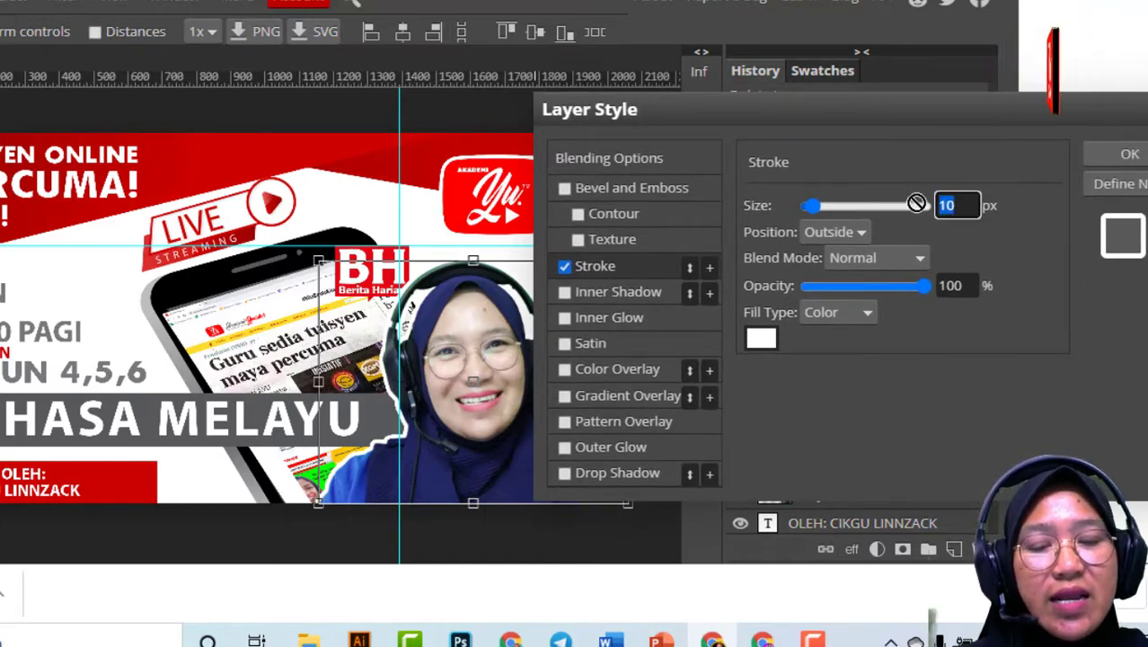
type("5")
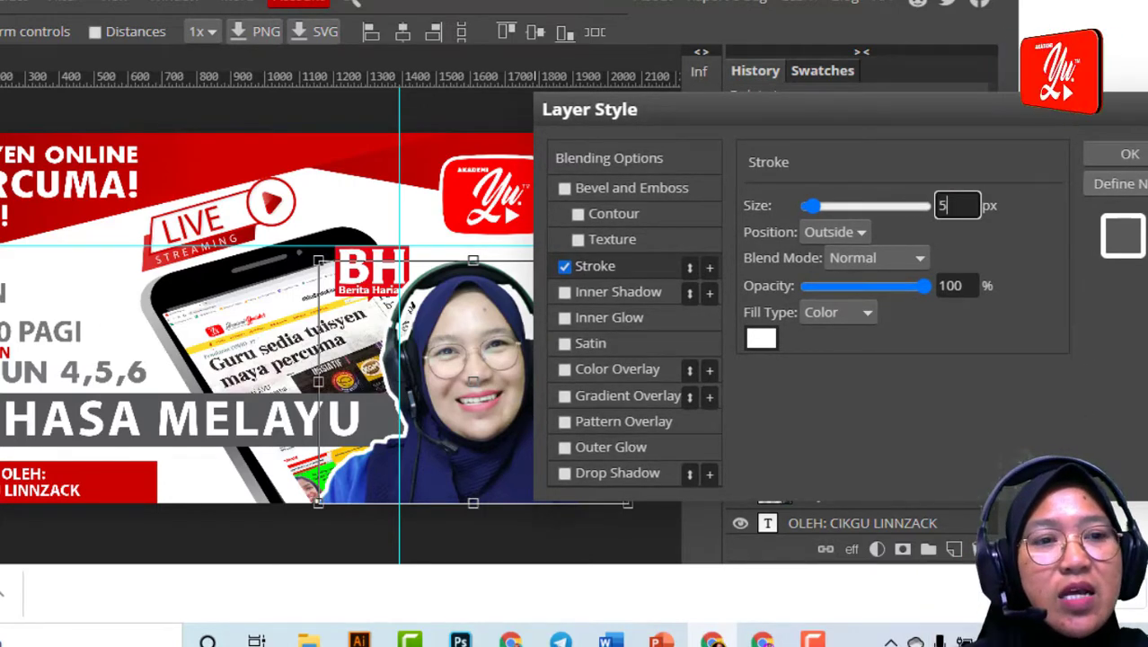
key("Return")
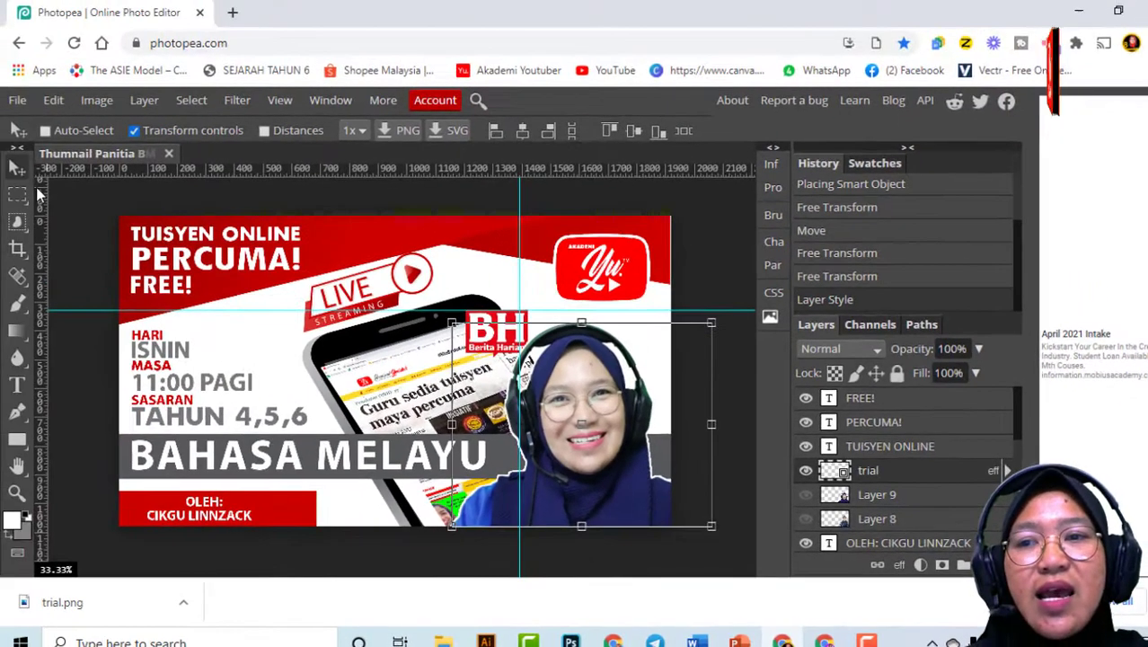
Zoom to 100% around FREE! and pan to the TUISYEN ONLINE headline
left_click(20, 386)
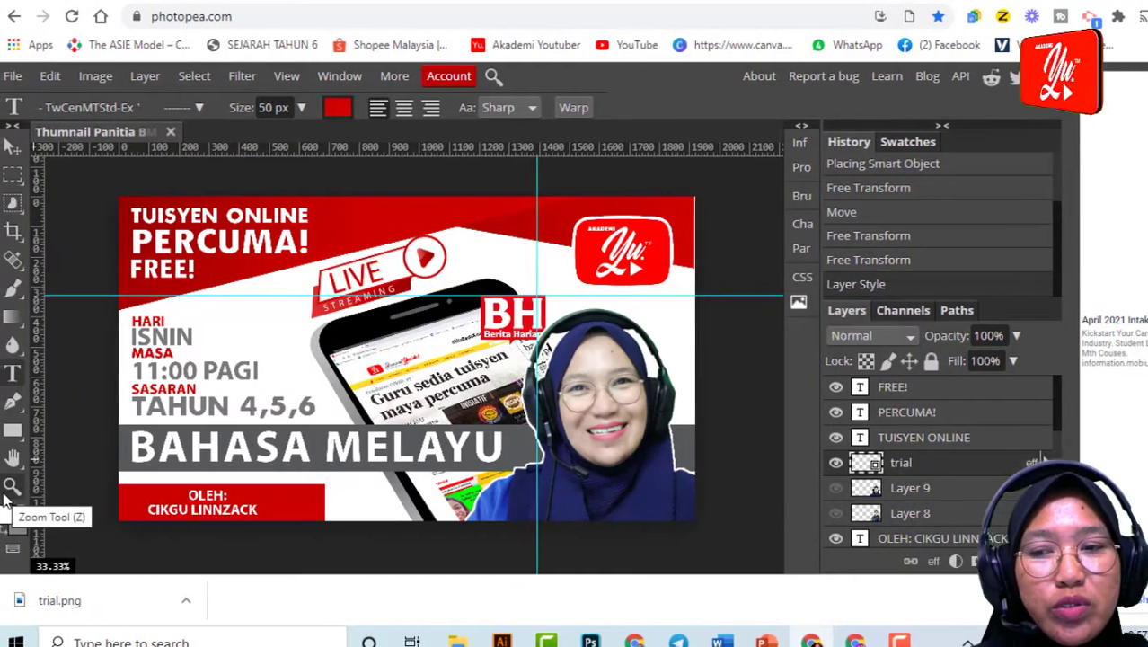
left_click(16, 487)
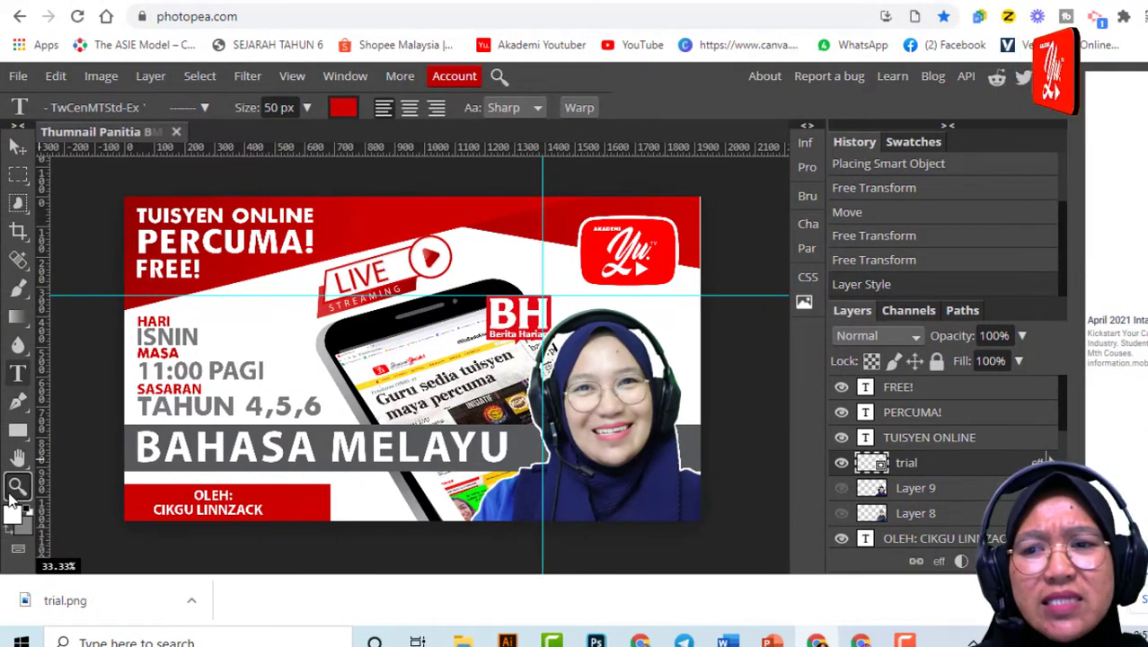
left_click(150, 257)
left_click(161, 263)
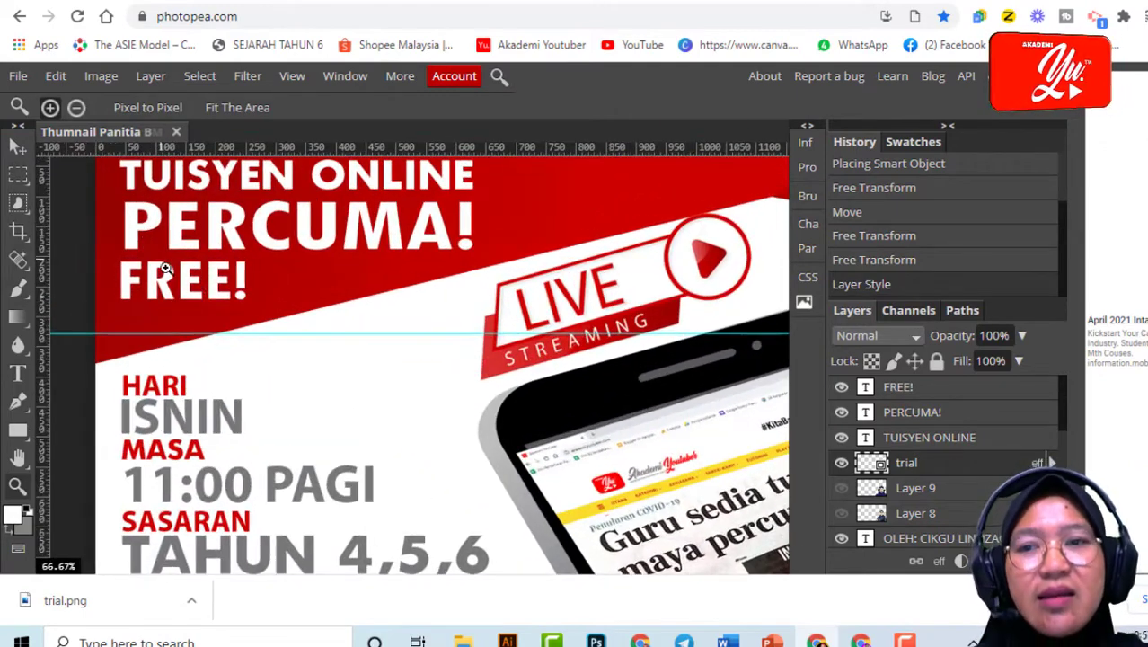
left_click(200, 283)
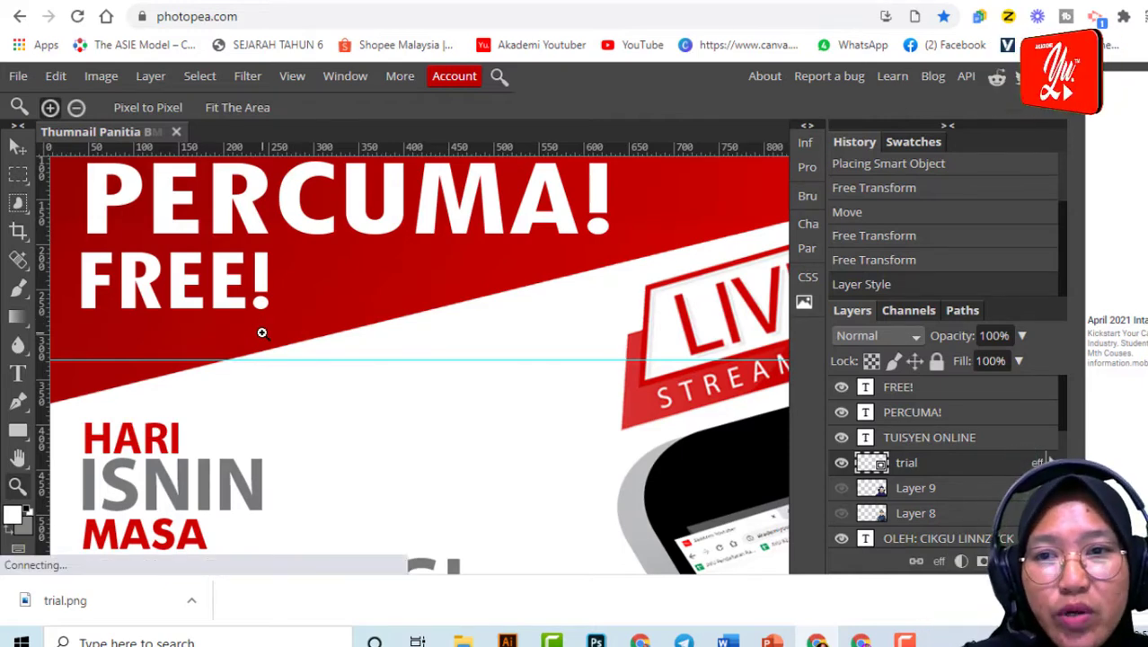
left_click_drag(300, 348, 387, 400)
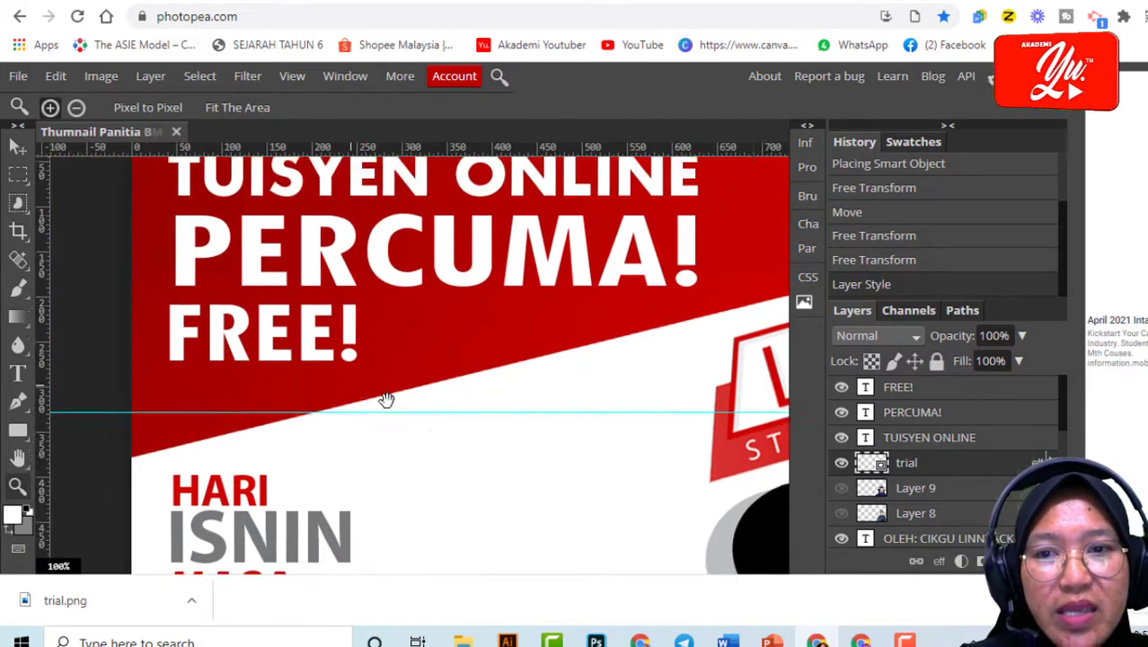
left_click_drag(345, 288, 392, 389)
left_click_drag(529, 307, 523, 340)
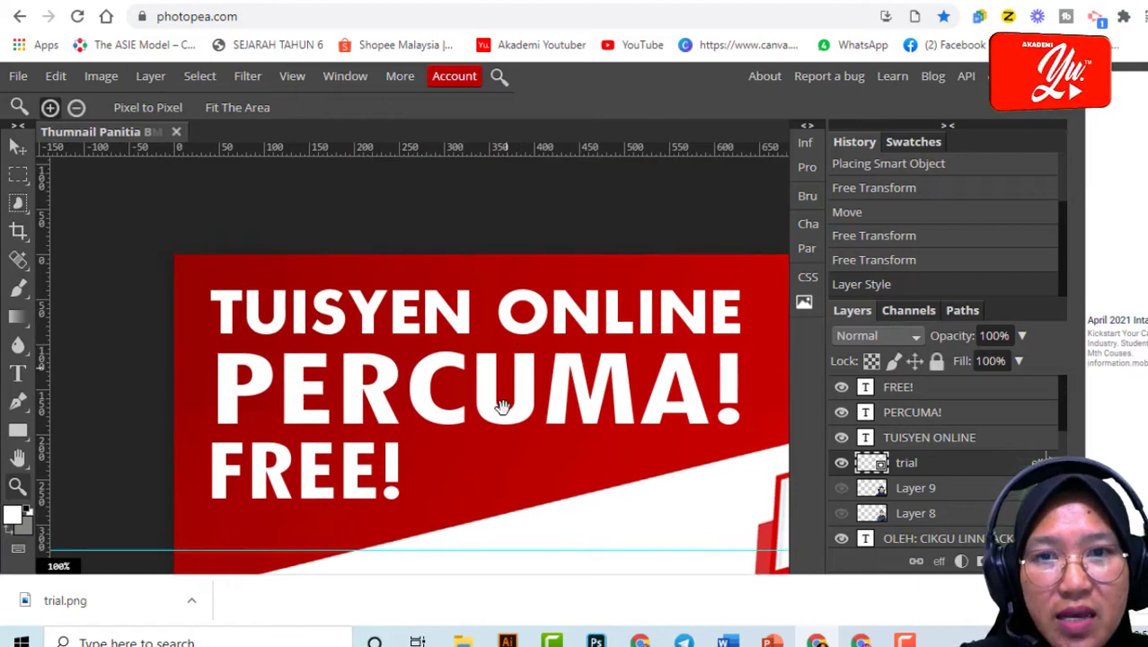
left_click_drag(531, 446, 463, 336)
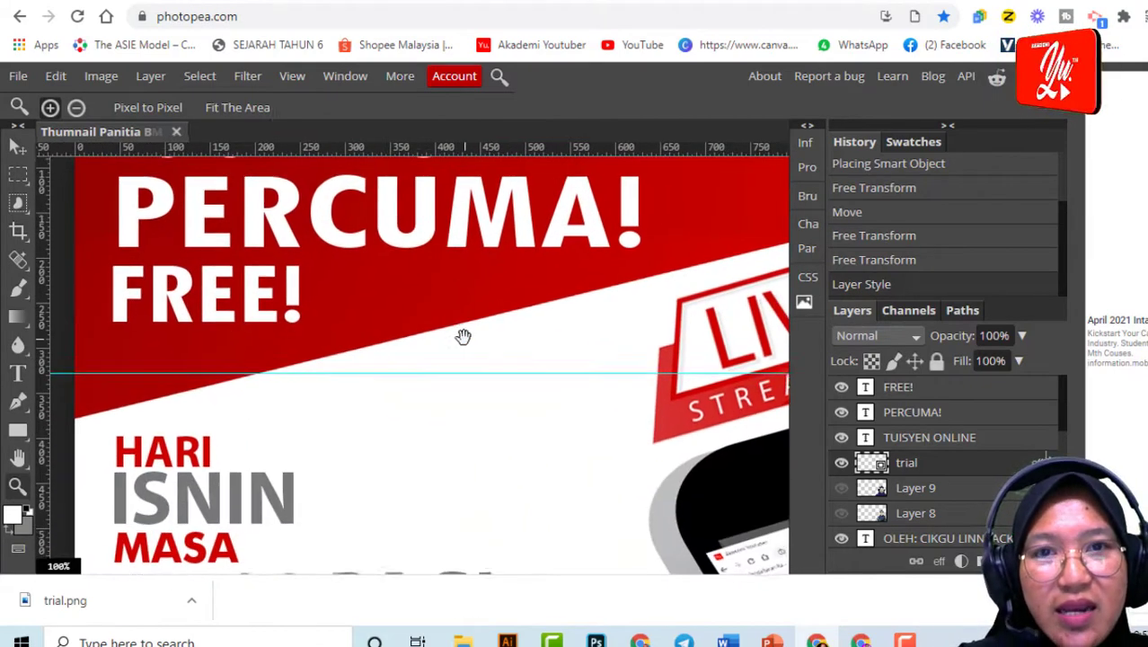
Pan to the HARI ISNIN block and zoom out to 66.67% to frame the schedule text
left_click(19, 458)
scroll(445, 409, "down", 3)
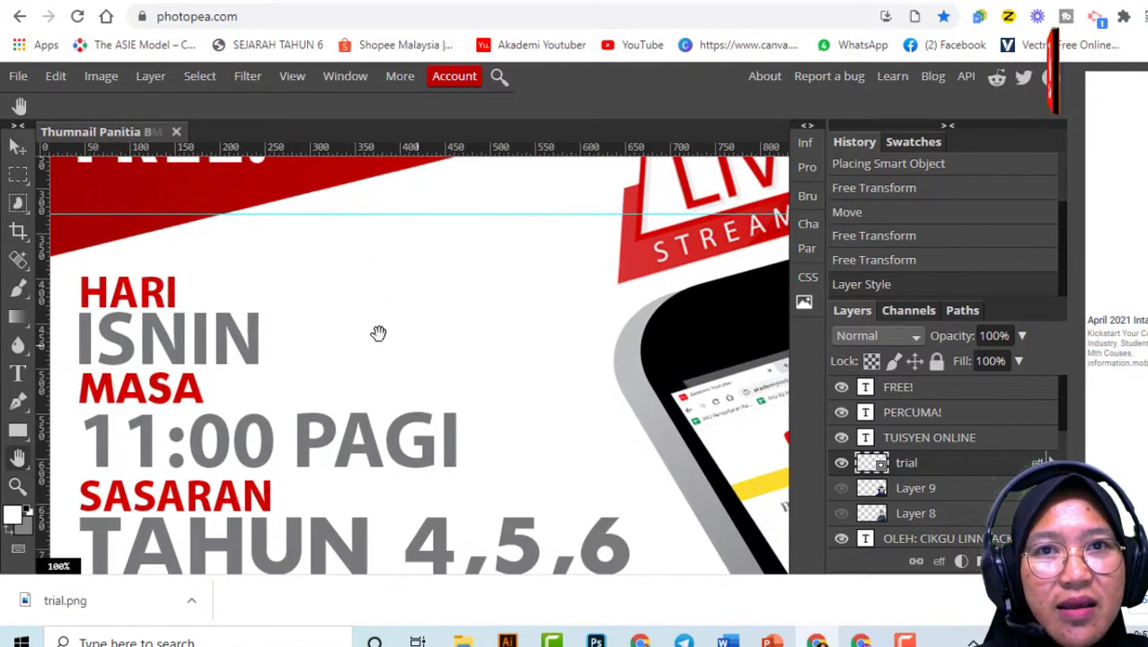
left_click_drag(379, 333, 457, 402)
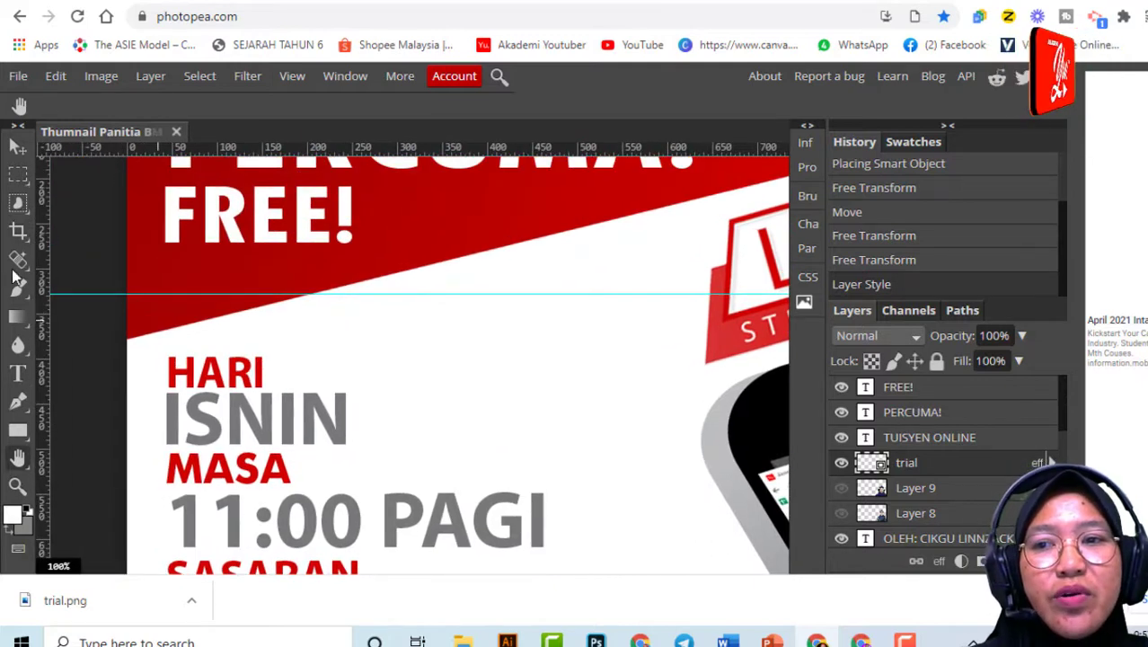
left_click(19, 147)
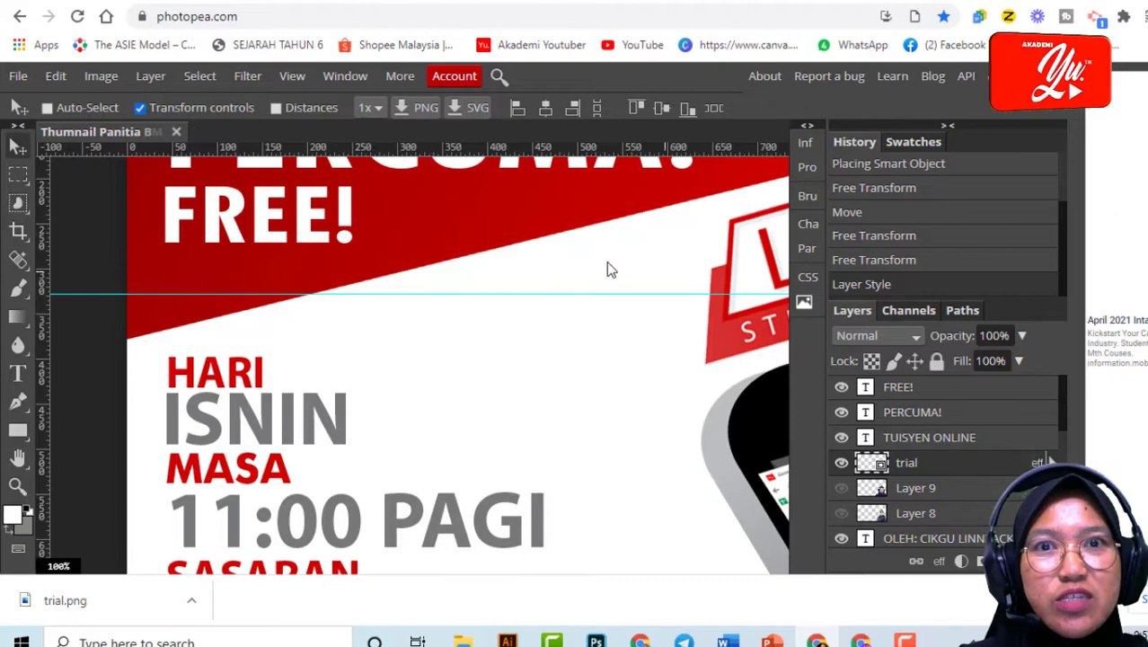
left_click_drag(548, 274, 497, 405)
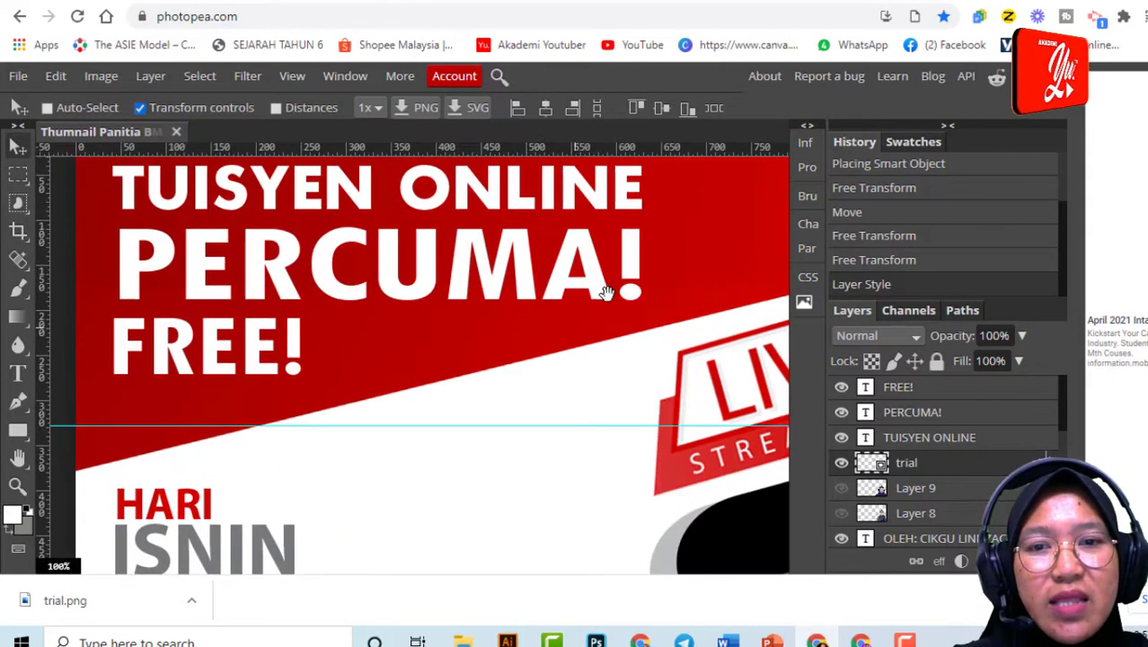
left_click_drag(503, 312, 513, 233)
left_click_drag(630, 466, 680, 492)
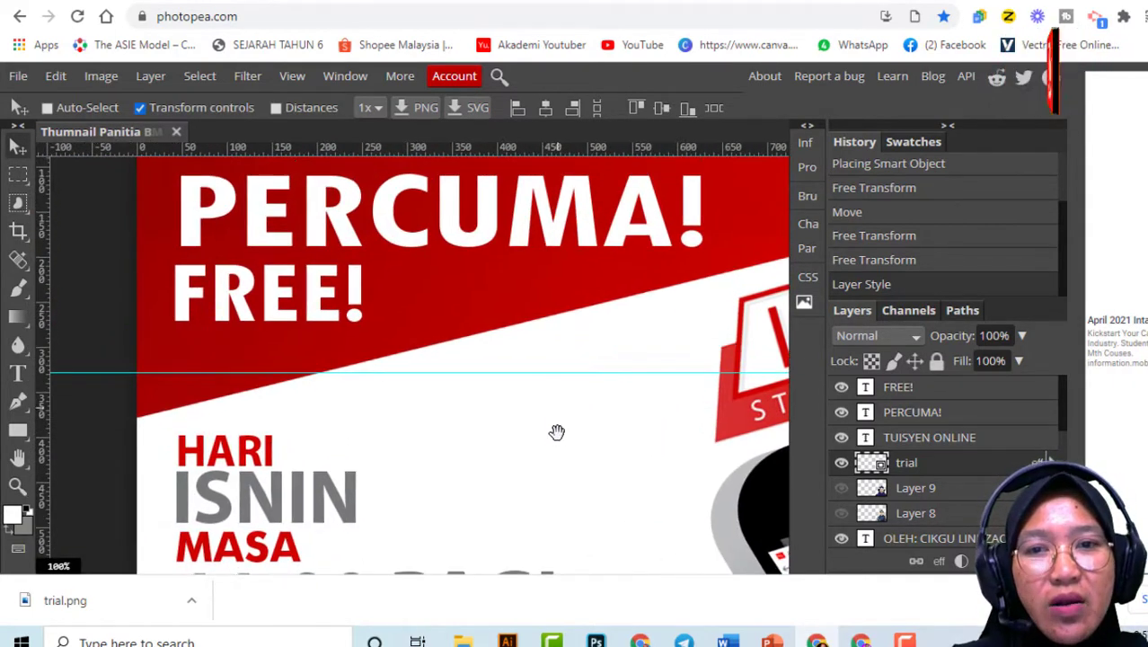
left_click_drag(557, 432, 541, 517)
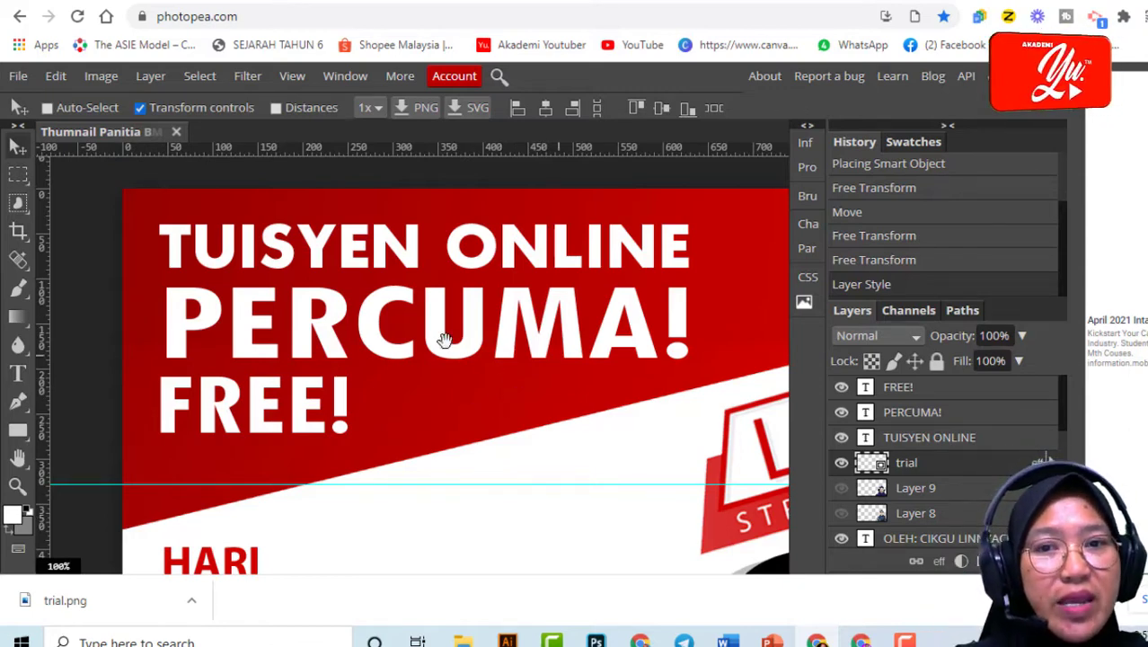
scroll(508, 491, "down", 5)
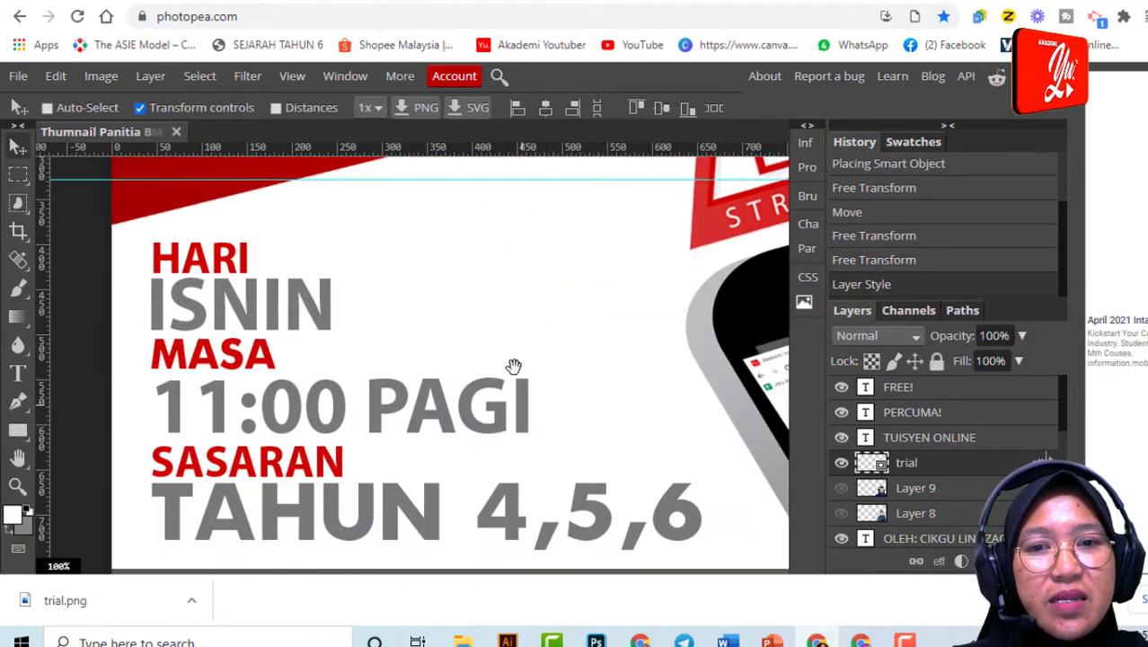
left_click(25, 465)
mouse_move(471, 331)
left_mouse_down()
mouse_move(467, 418)
mouse_move(397, 395)
mouse_move(575, 434)
mouse_move(646, 320)
mouse_move(512, 300)
mouse_move(477, 354)
mouse_move(467, 320)
mouse_move(481, 347)
left_mouse_up()
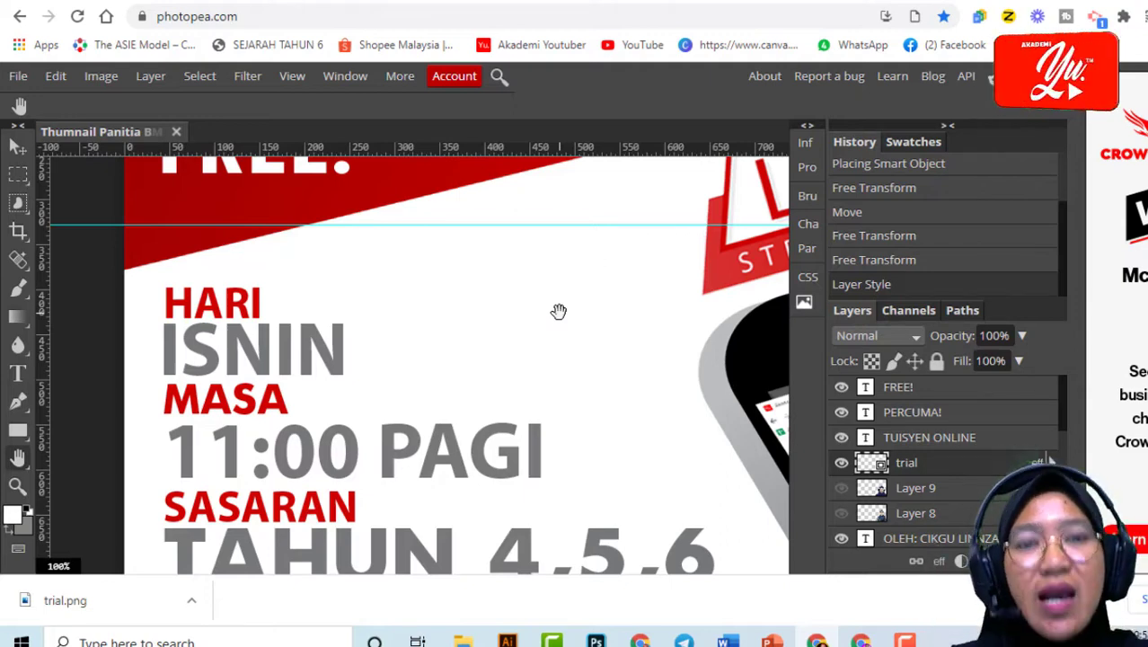
key("ctrl+minus")
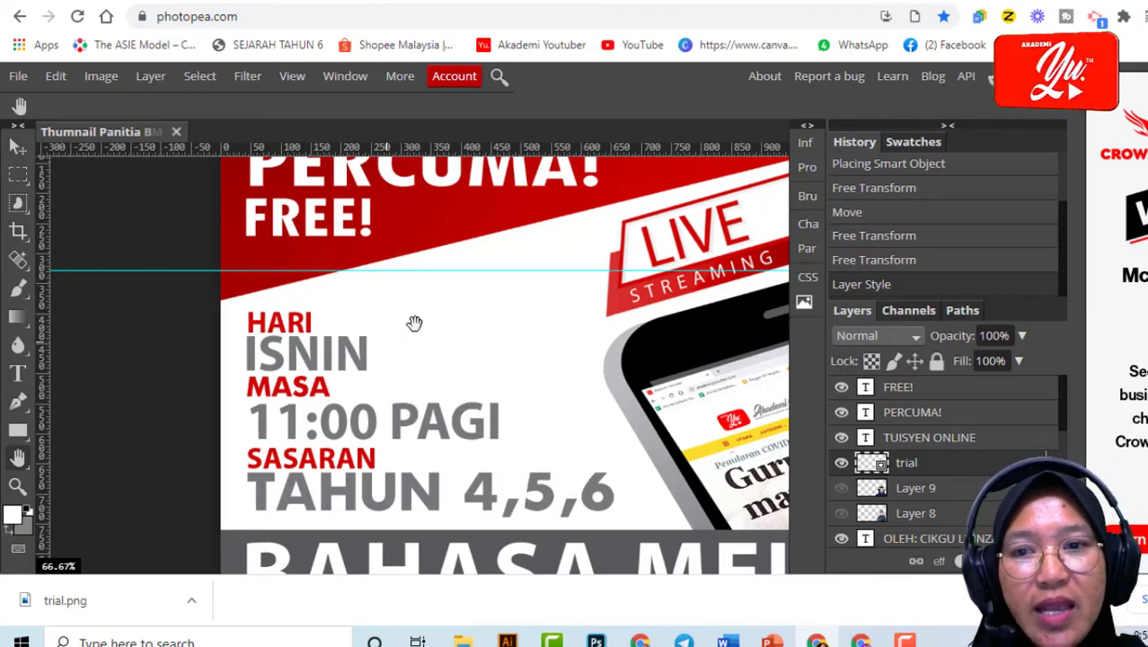
left_click_drag(414, 323, 426, 321)
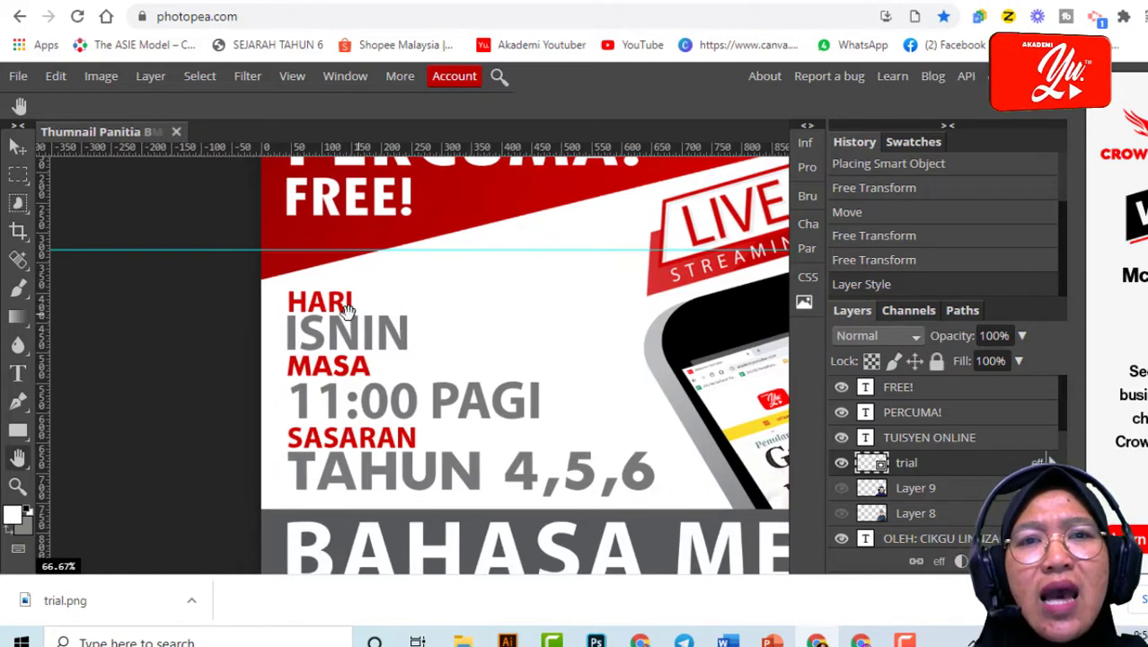
left_click(17, 145)
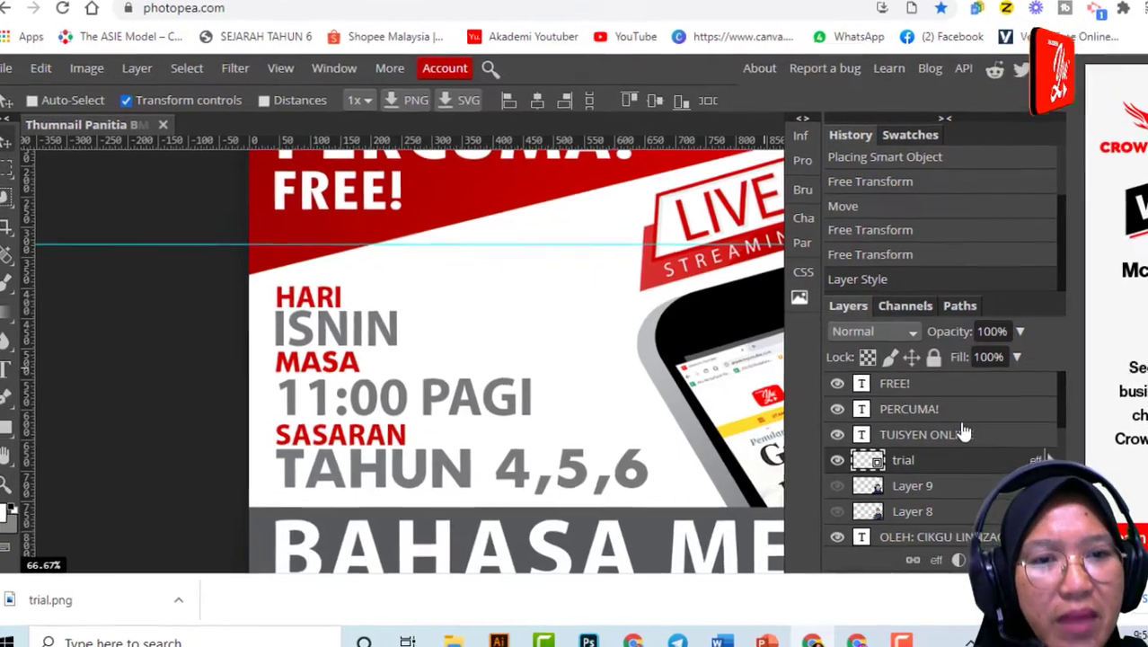
scroll(965, 444, "down", 1)
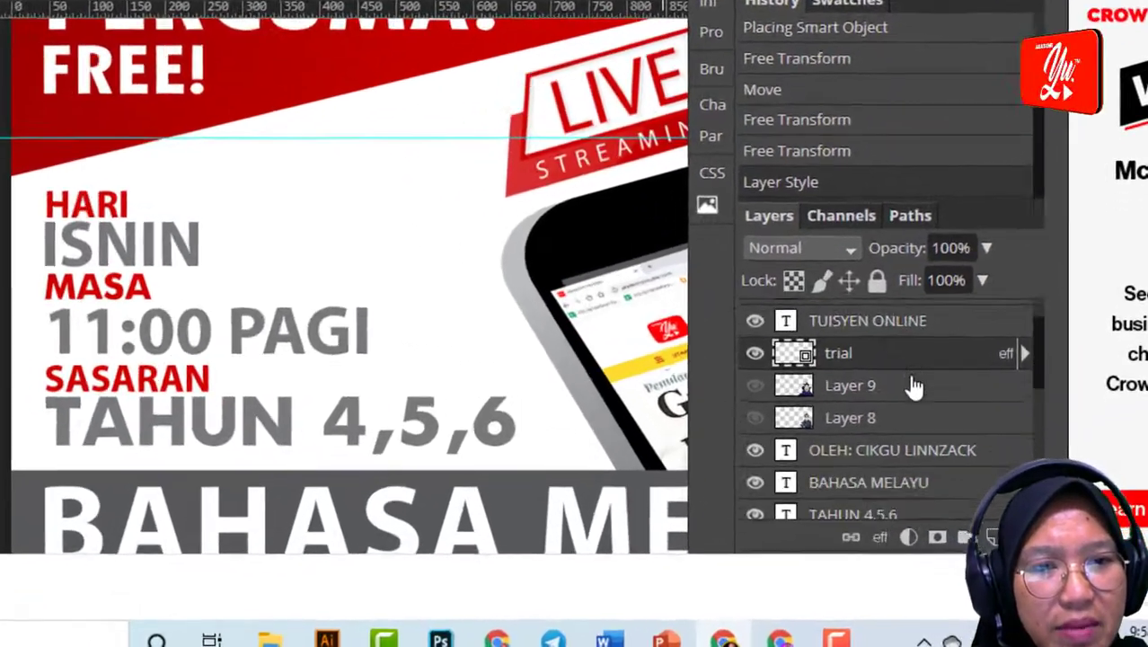
scroll(914, 386, "down", 2)
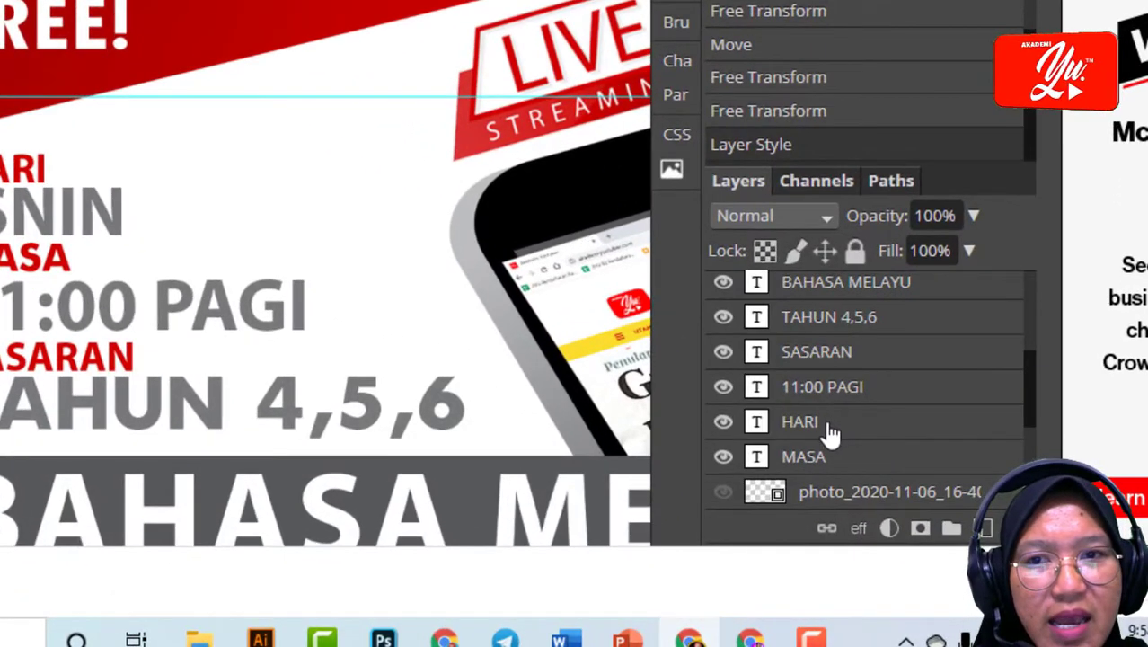
left_click(830, 429)
left_click(723, 422)
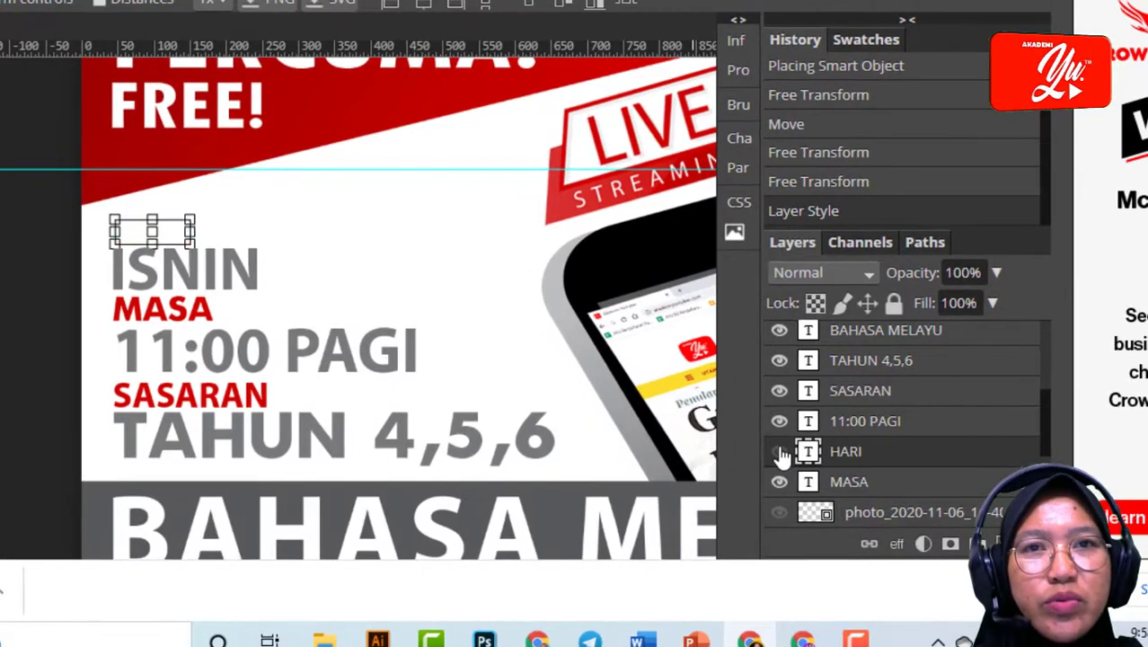
left_click(779, 452)
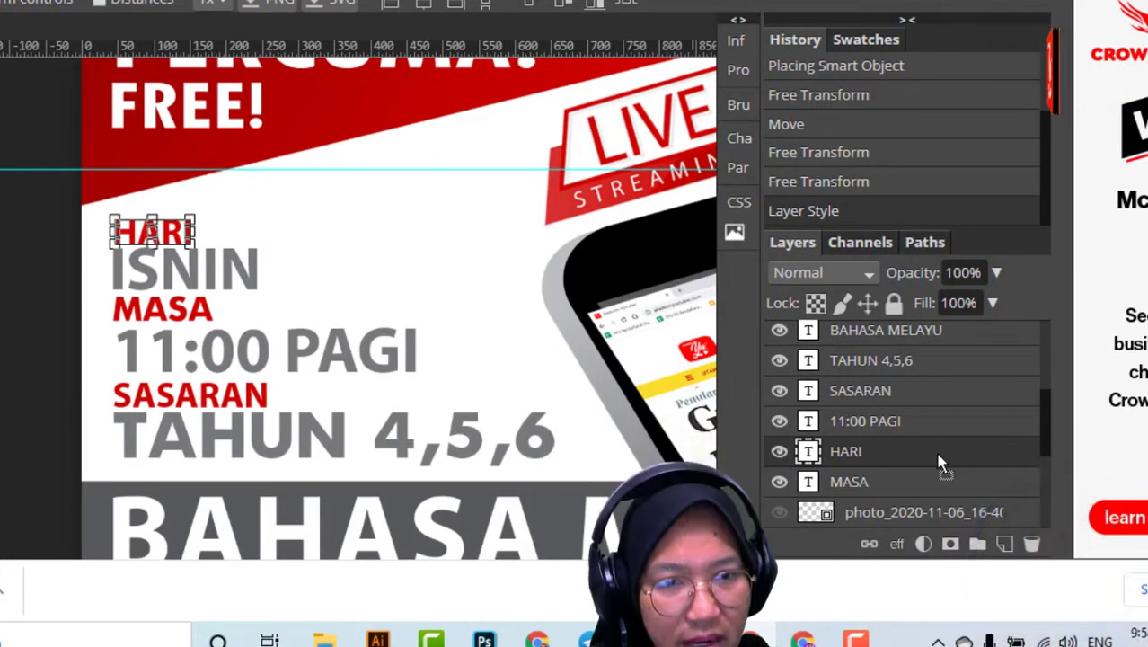
mouse_move(939, 462)
left_mouse_down()
mouse_move(1027, 540)
mouse_move(925, 445)
left_mouse_up()
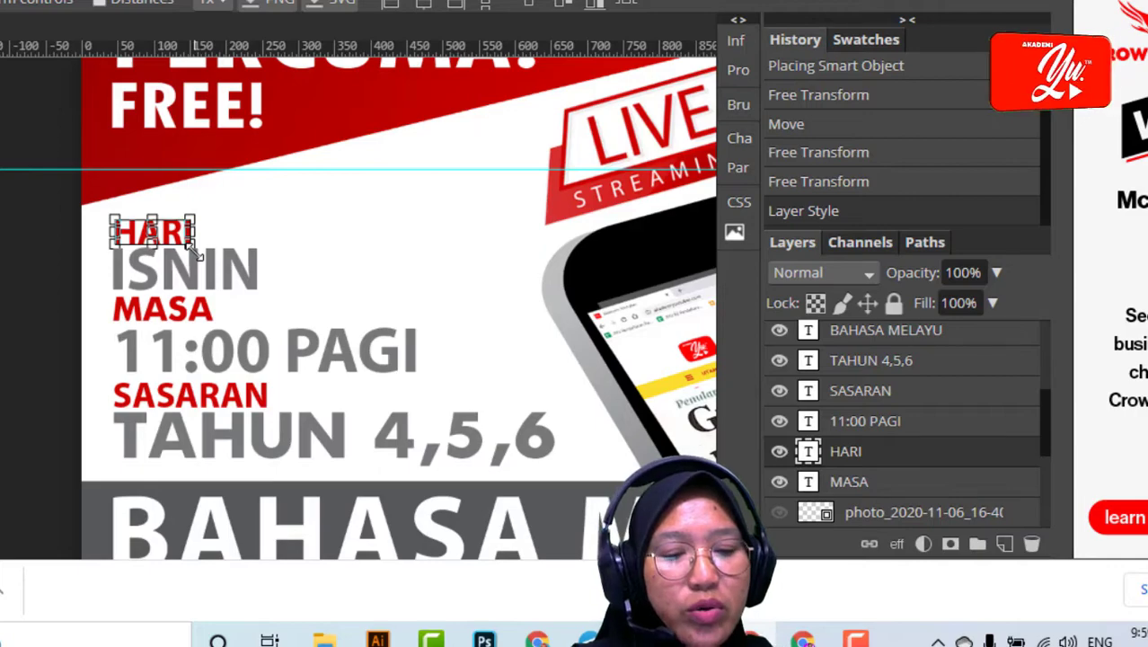
key("ctrl+plus")
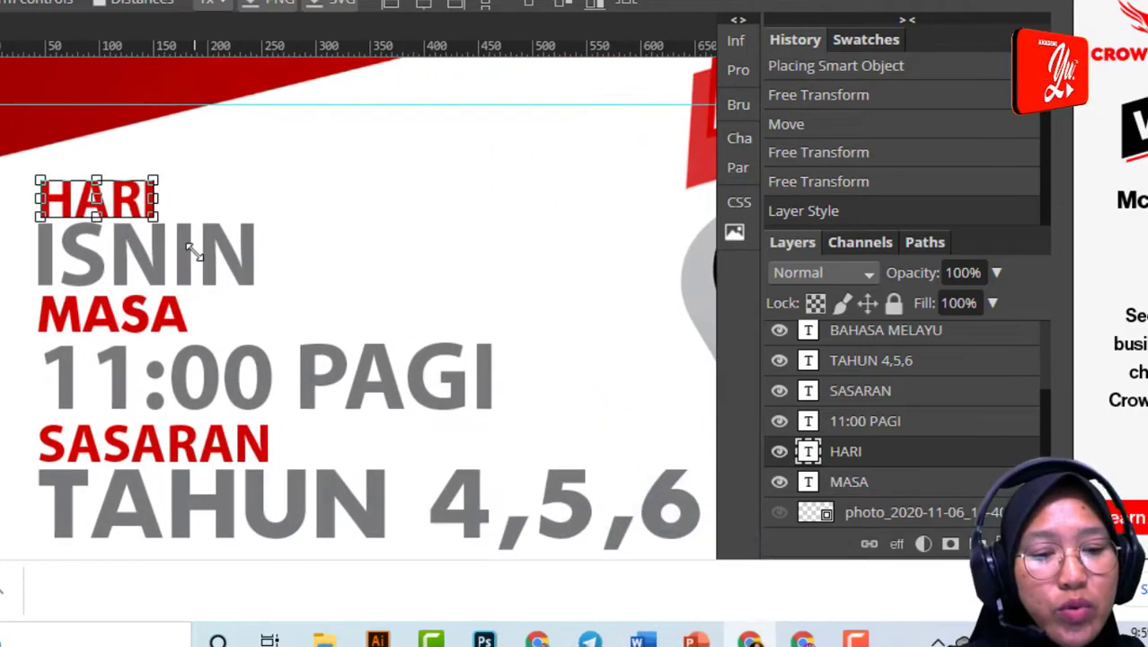
key("ctrl+minus")
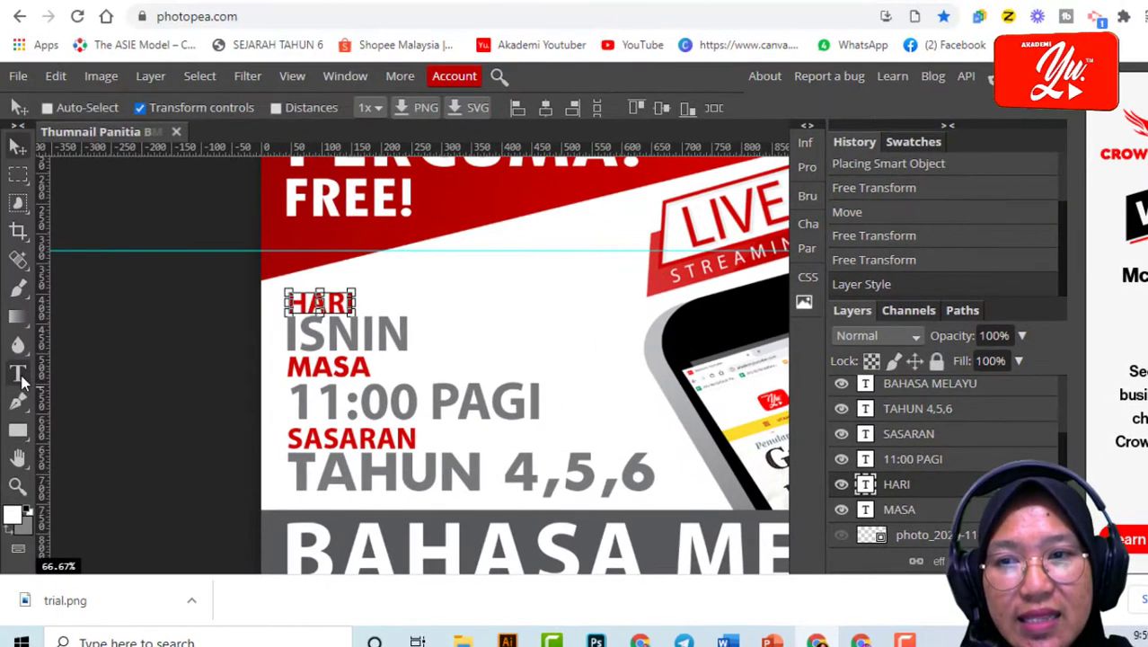
Replace the word ISNIN with SELASA and commit the text edit
left_click(20, 375)
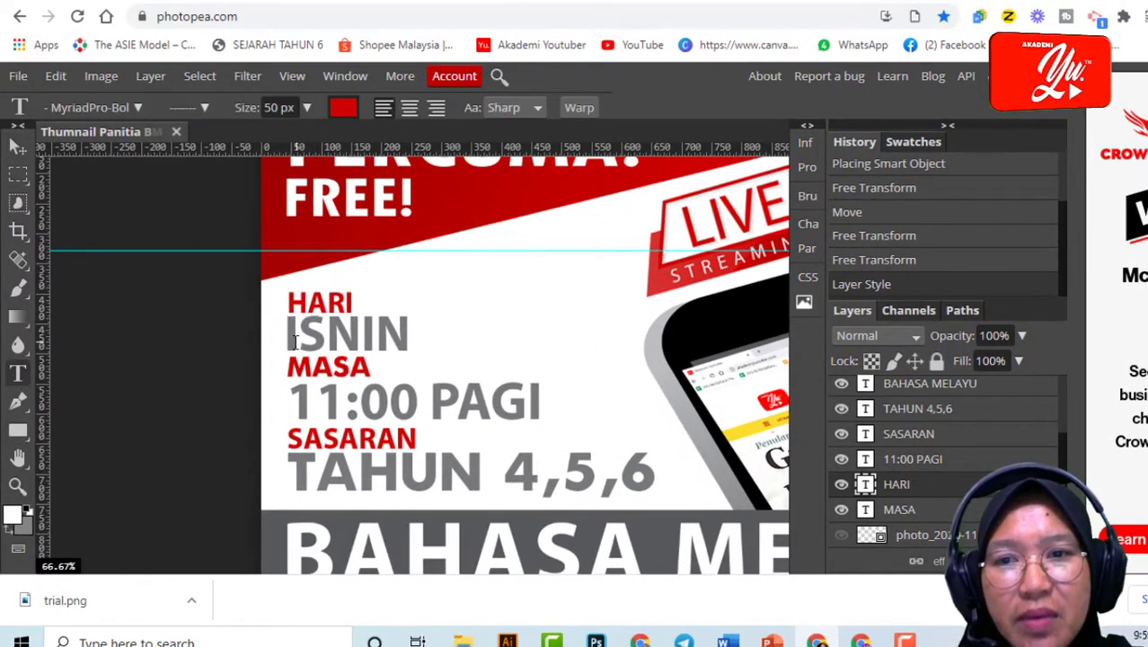
left_click_drag(289, 346, 431, 349)
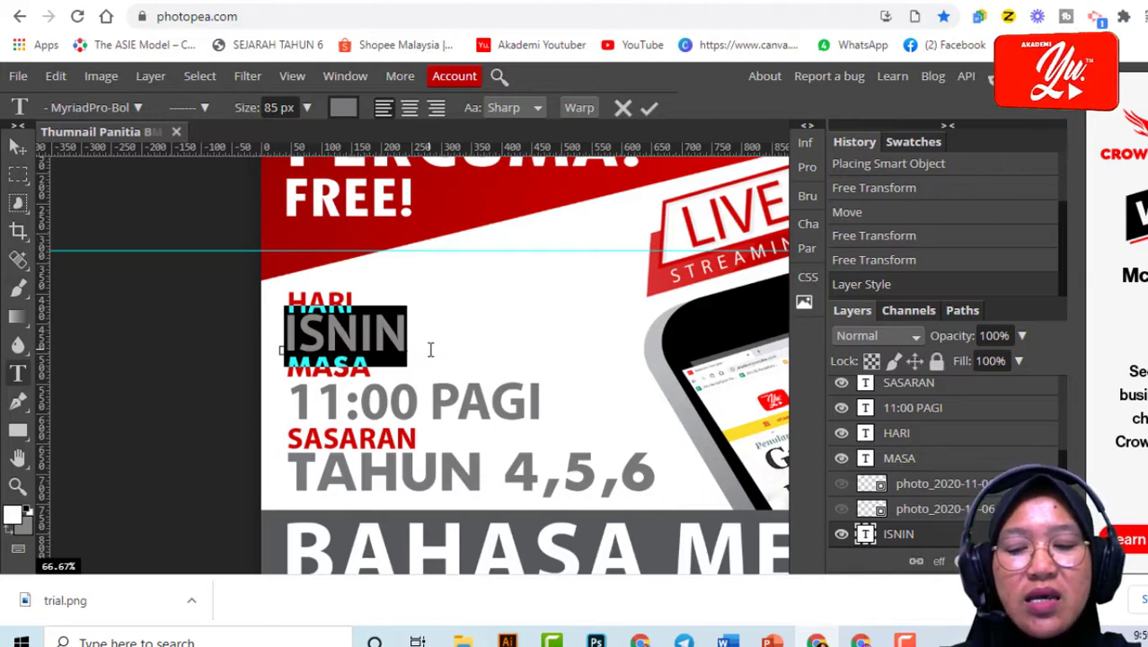
type("SELAD")
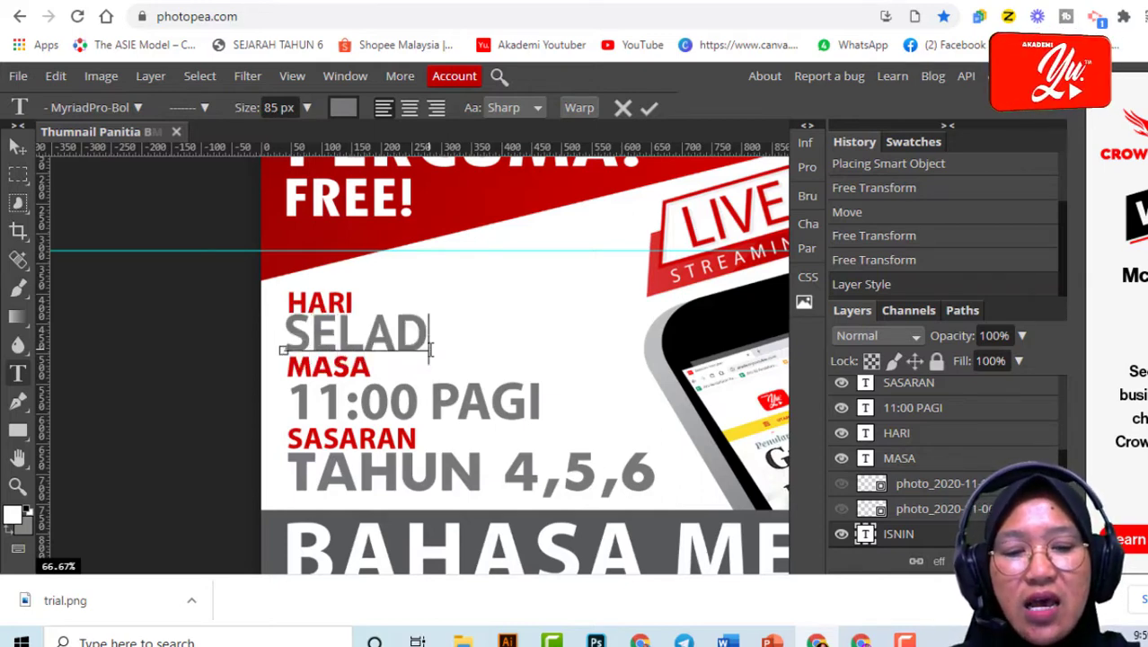
key("BackSpace")
type("SA")
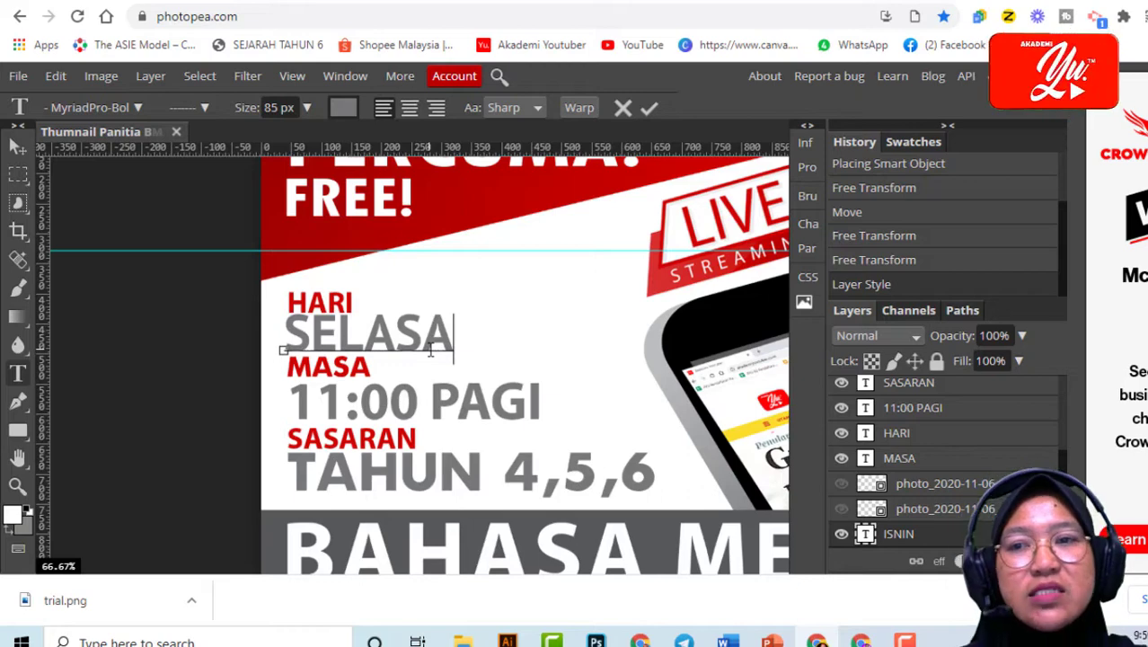
left_click(18, 146)
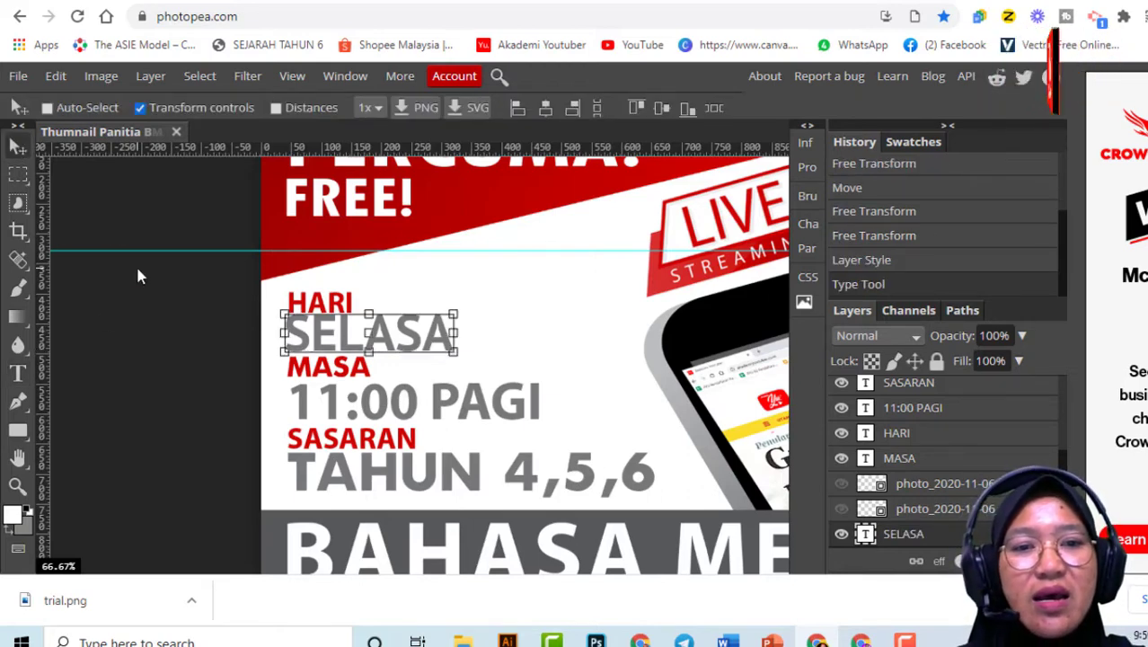
Delete ',5,6' from TAHUN 4,5,6 so it reads TAHUN 4, then zoom out to 50%
left_click(18, 374)
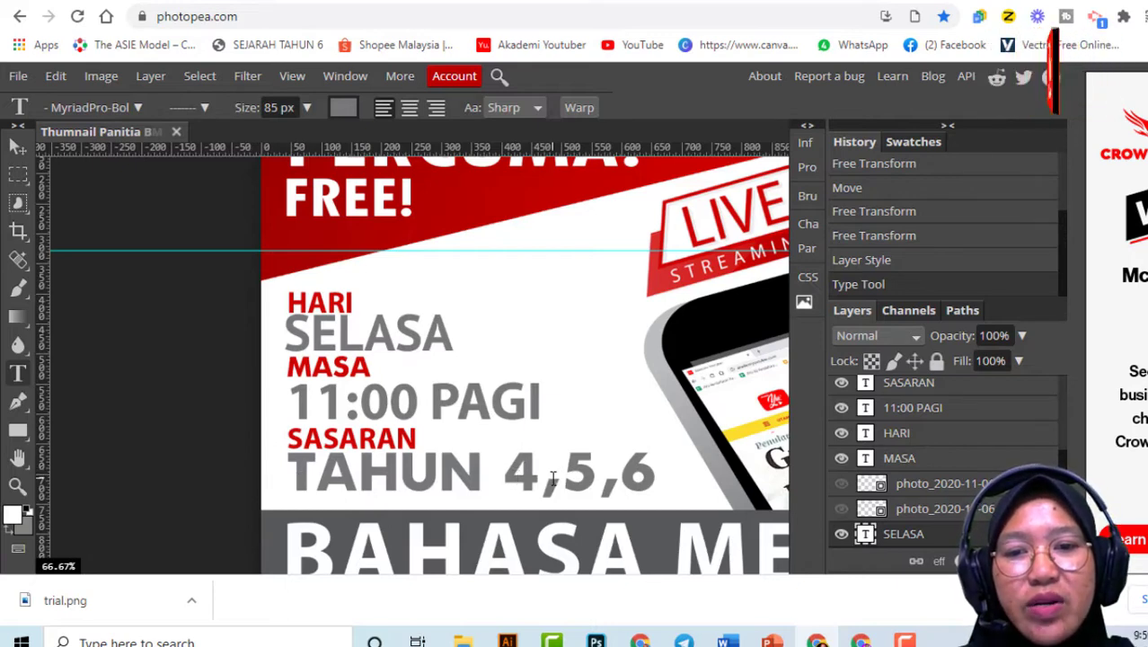
left_click_drag(547, 482, 580, 483)
left_click(654, 479)
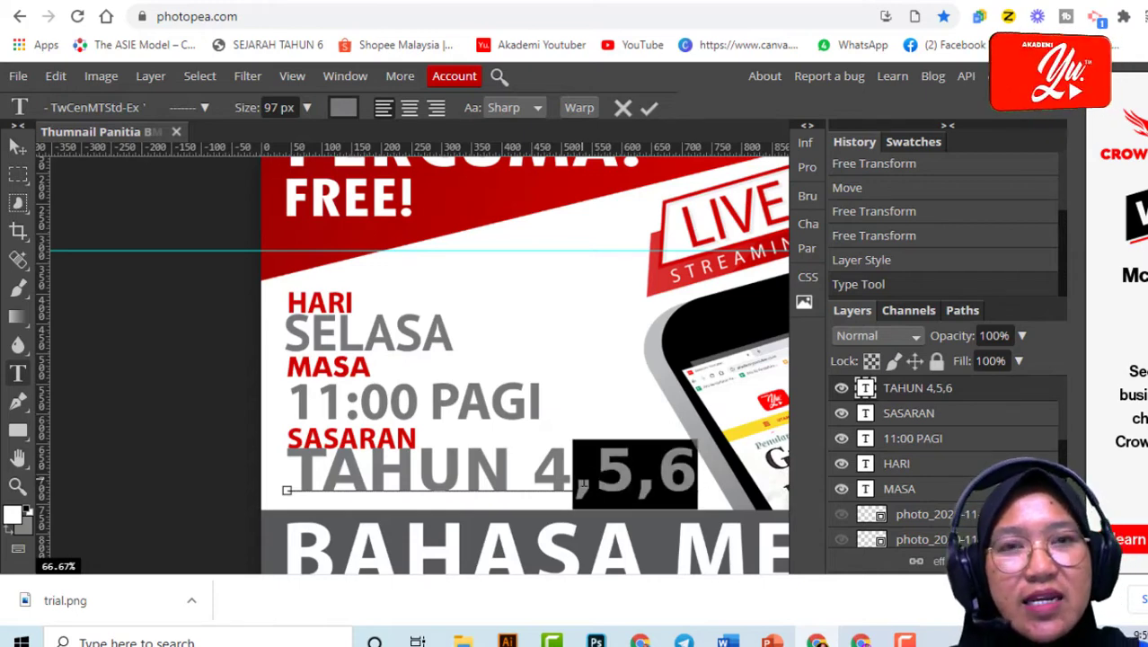
key("BackSpace")
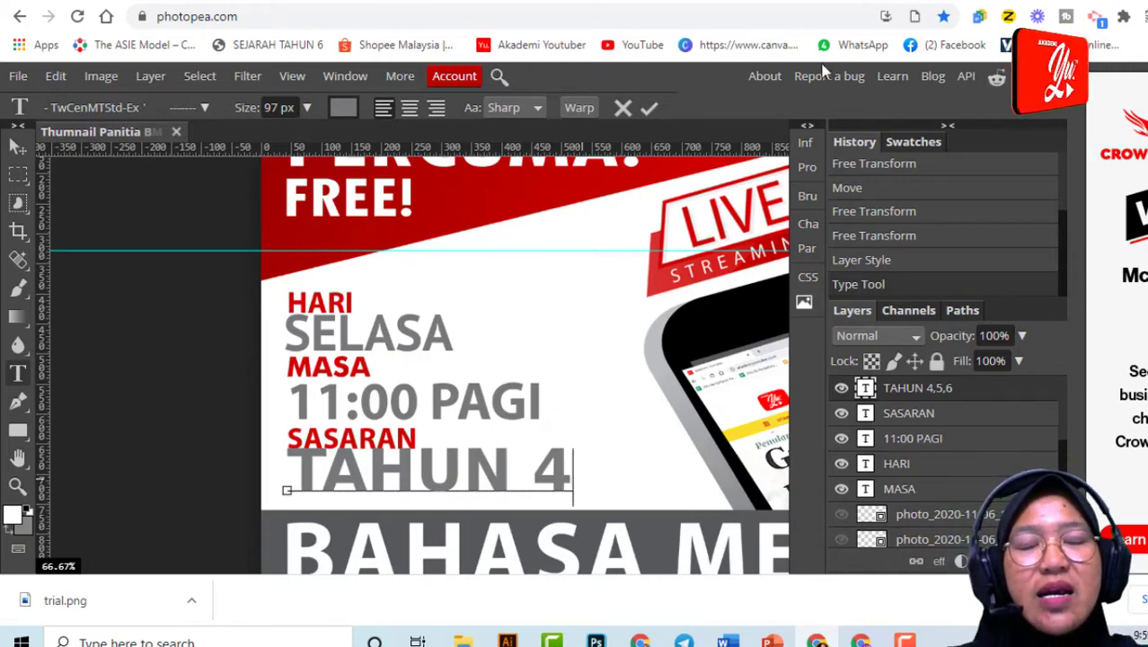
left_click(18, 155)
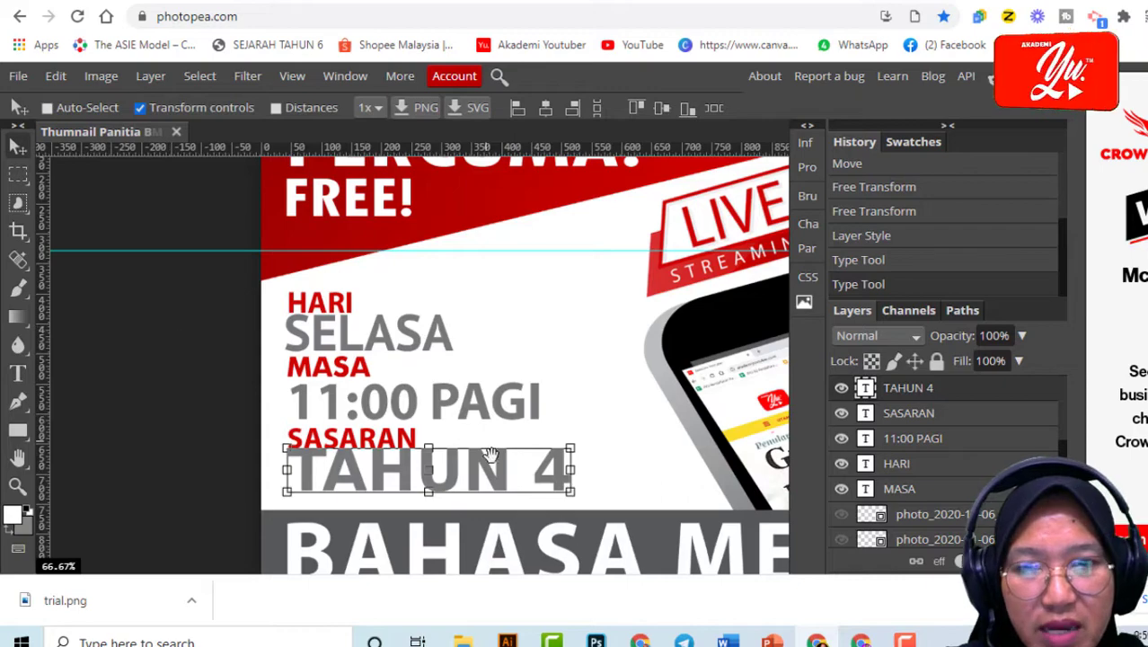
scroll(440, 377, "down", 3)
scroll(440, 377, "right", 3)
left_click_drag(436, 381, 392, 397)
key("ctrl+minus")
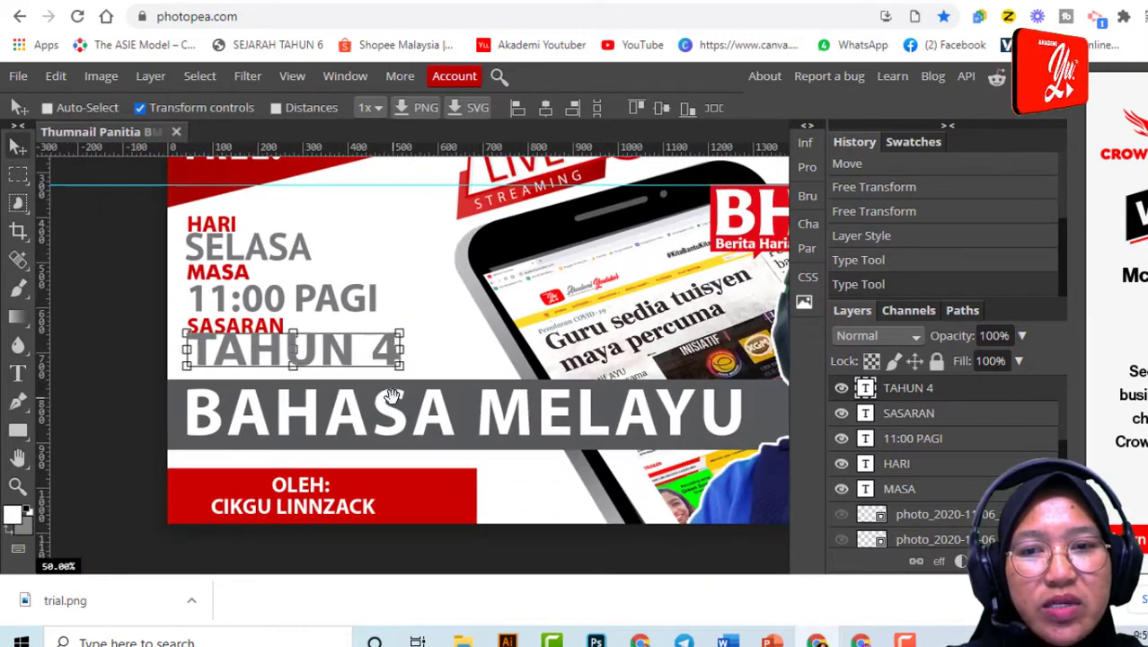
Retype the BAHASA MELAYU banner as SEJARAH, then zoom out to fit the thumbnail
left_click(18, 376)
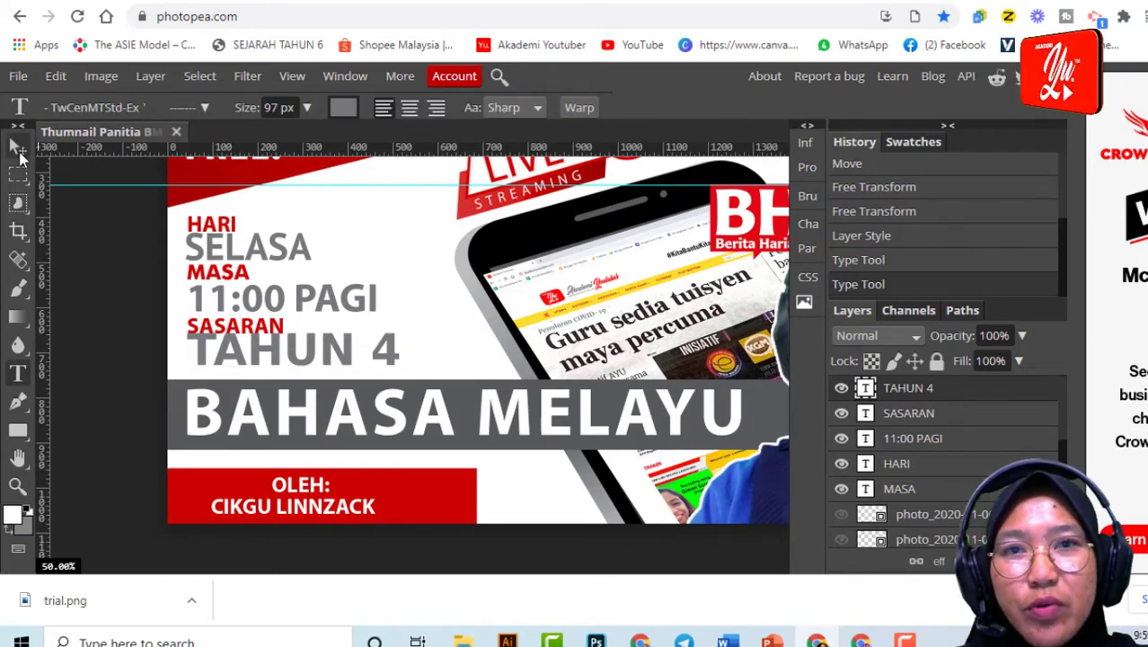
left_click(20, 153)
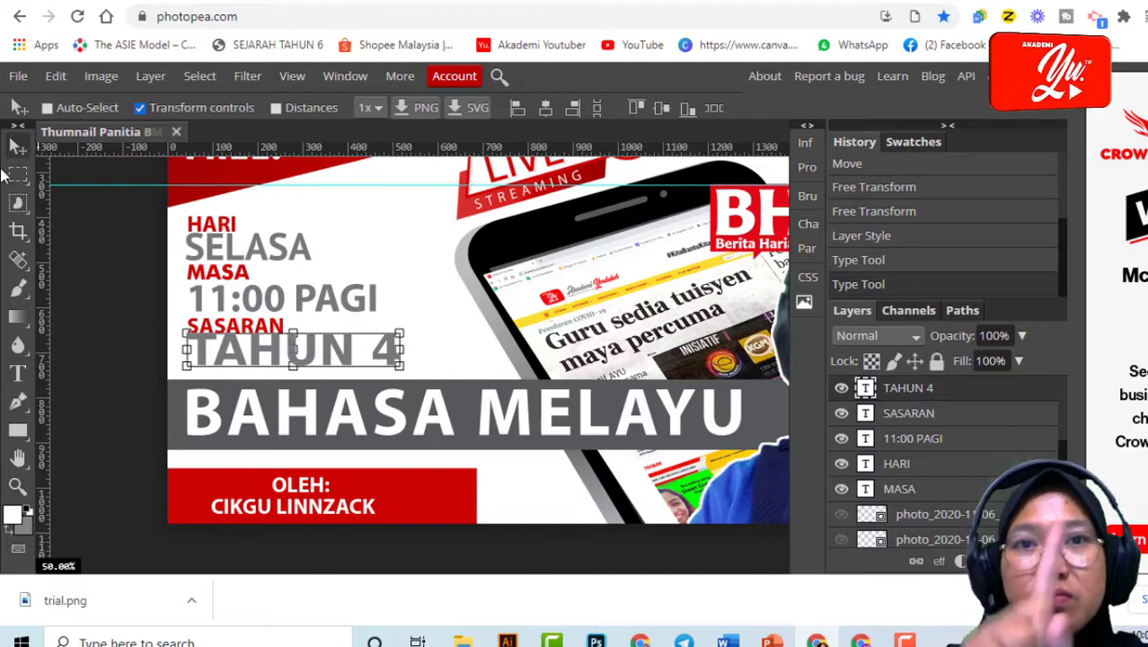
left_click(18, 372)
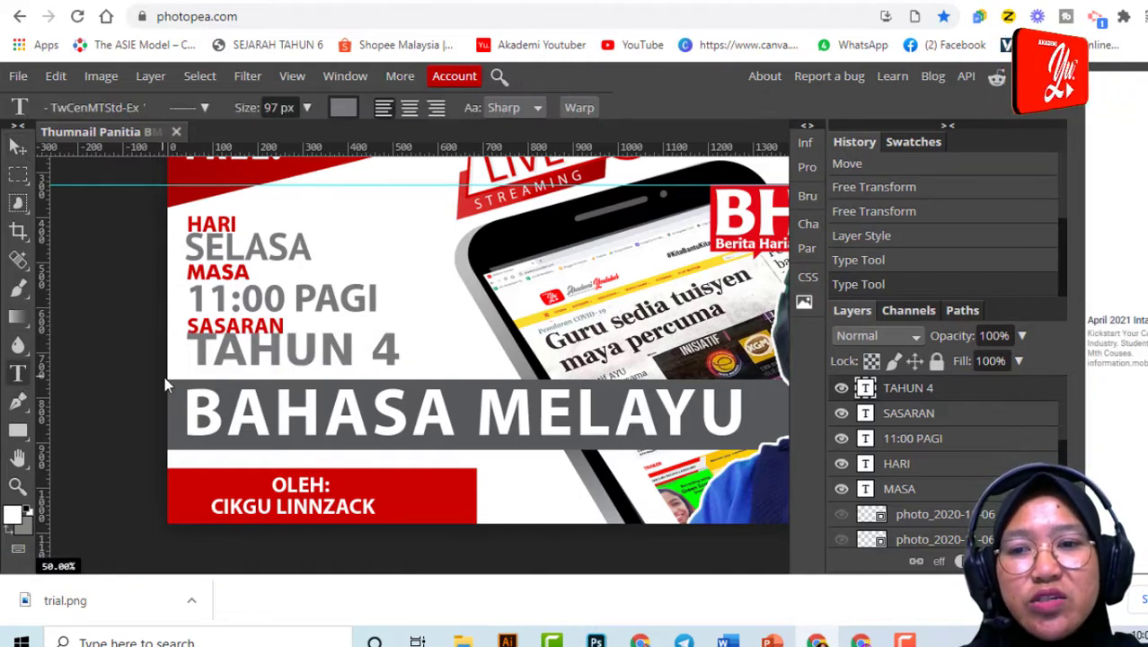
left_click_drag(191, 415, 724, 422)
type("SEJARAH")
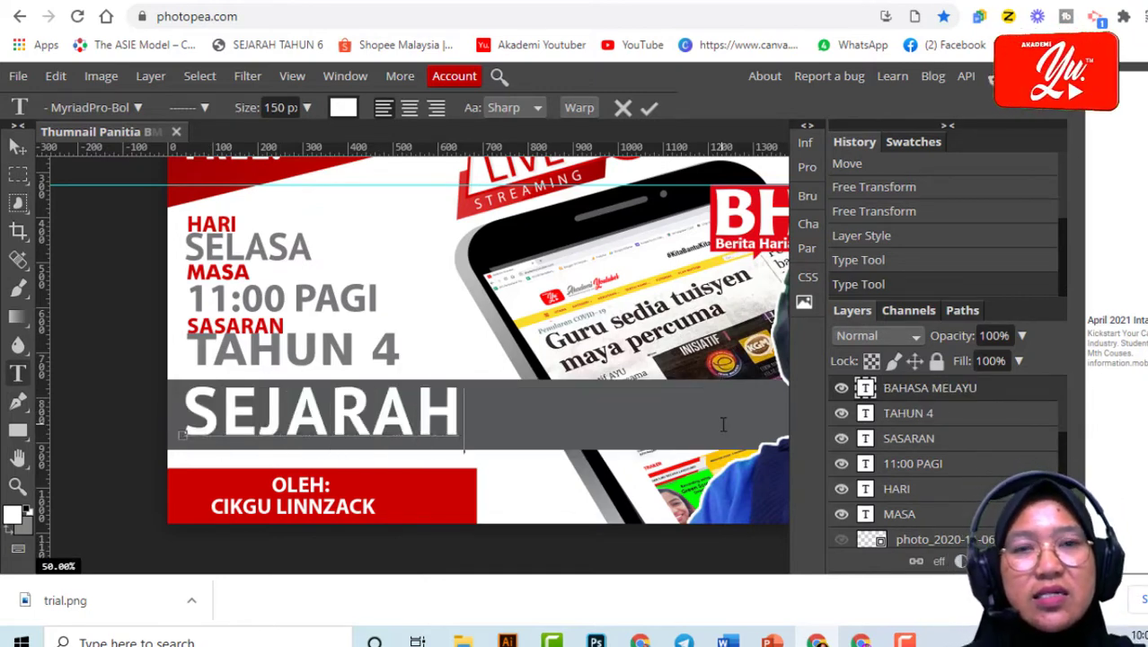
left_click(18, 147)
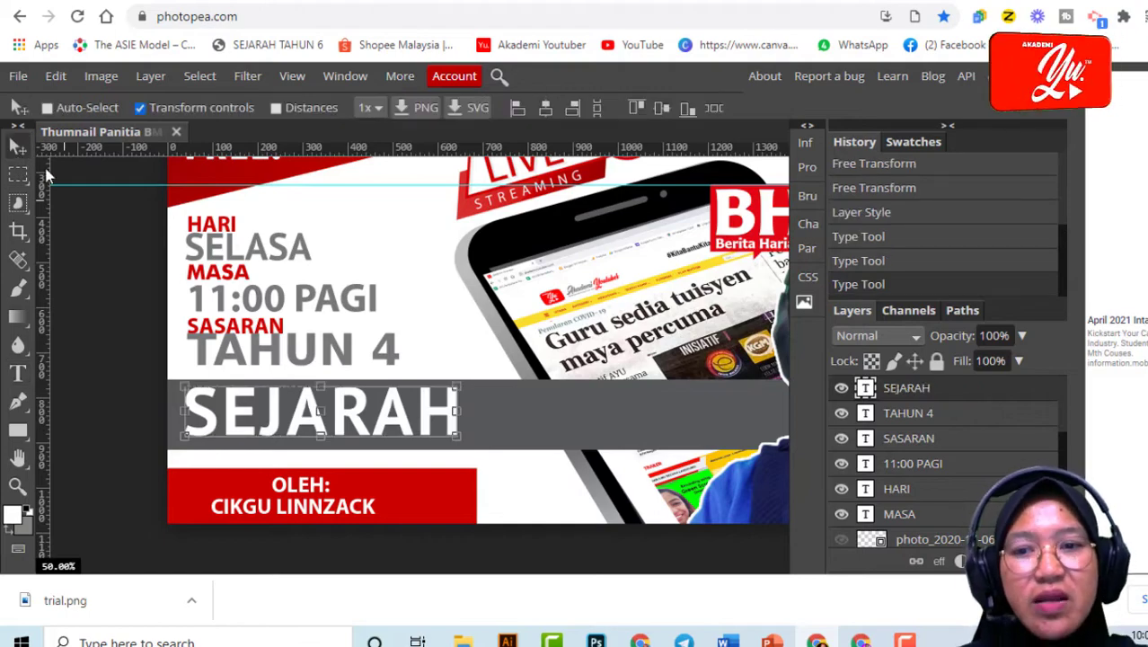
key("ctrl+minus")
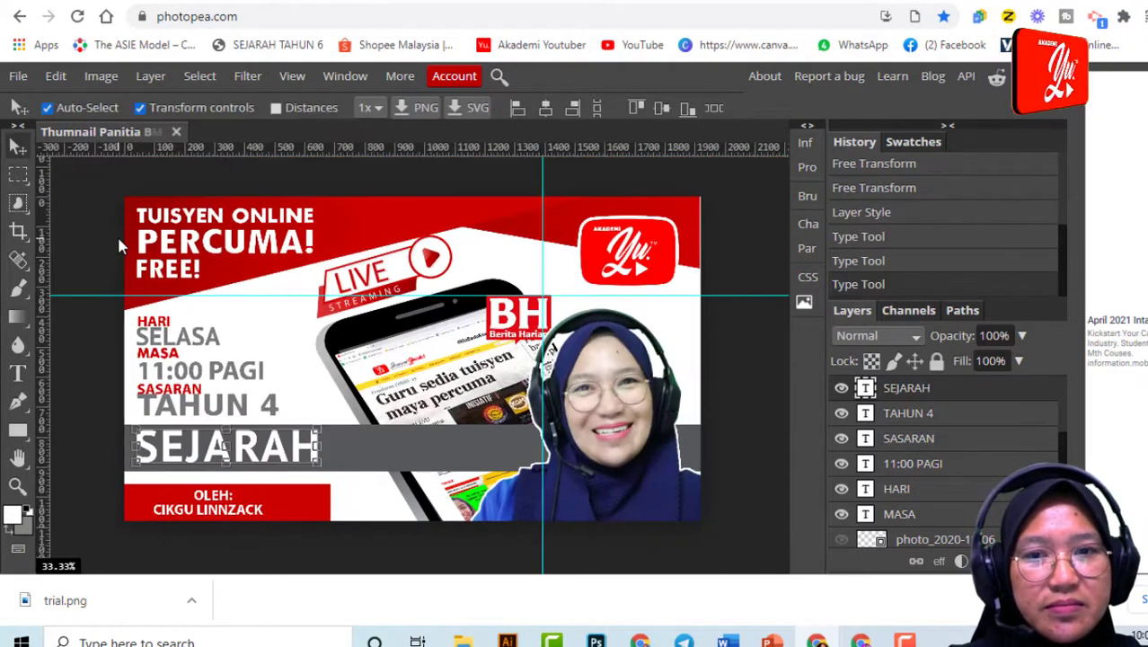
Zoom in to 66.67% and pan down to the SEJARAH text and OLEH banner
left_click(84, 295)
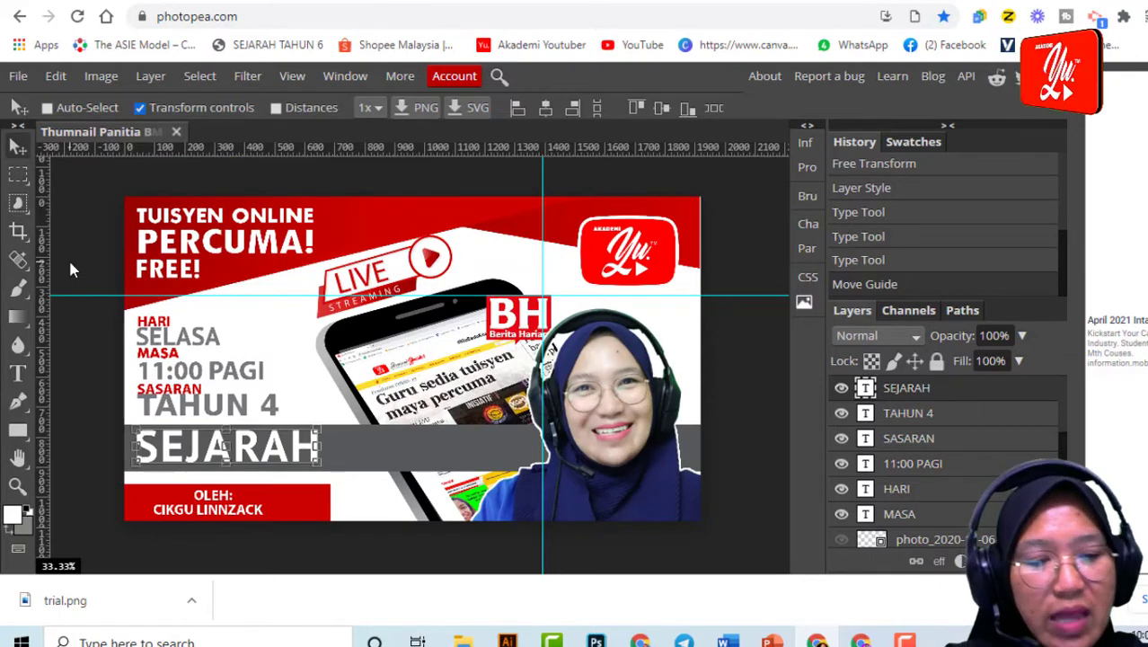
key("ctrl+plus")
key("ctrl+plus")
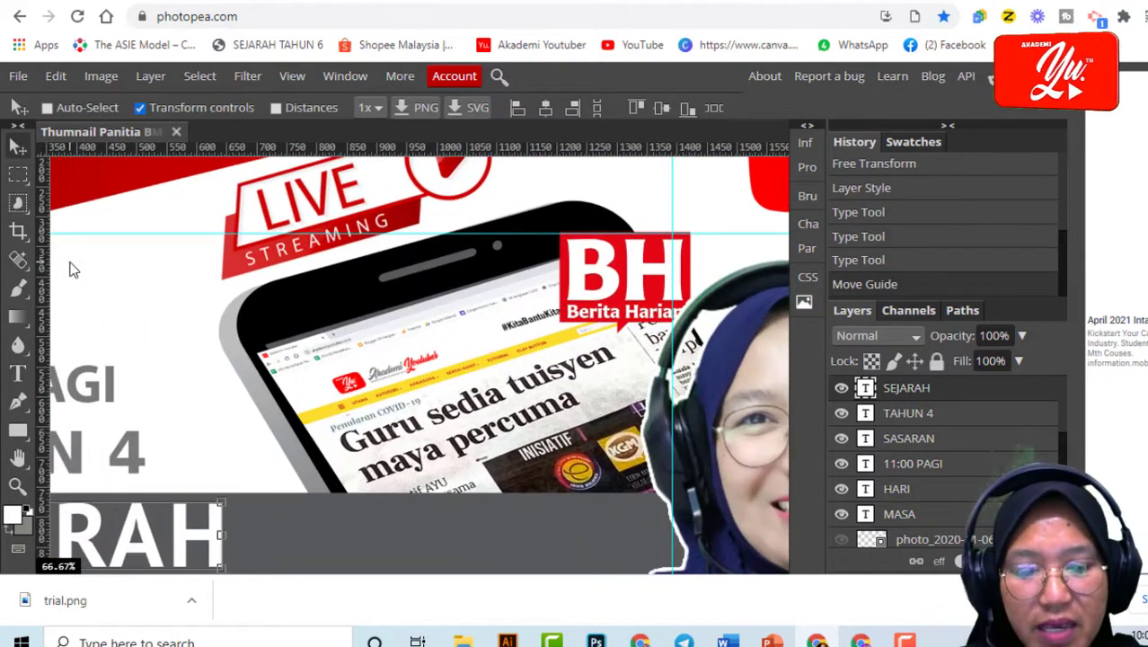
left_click_drag(231, 402, 519, 287)
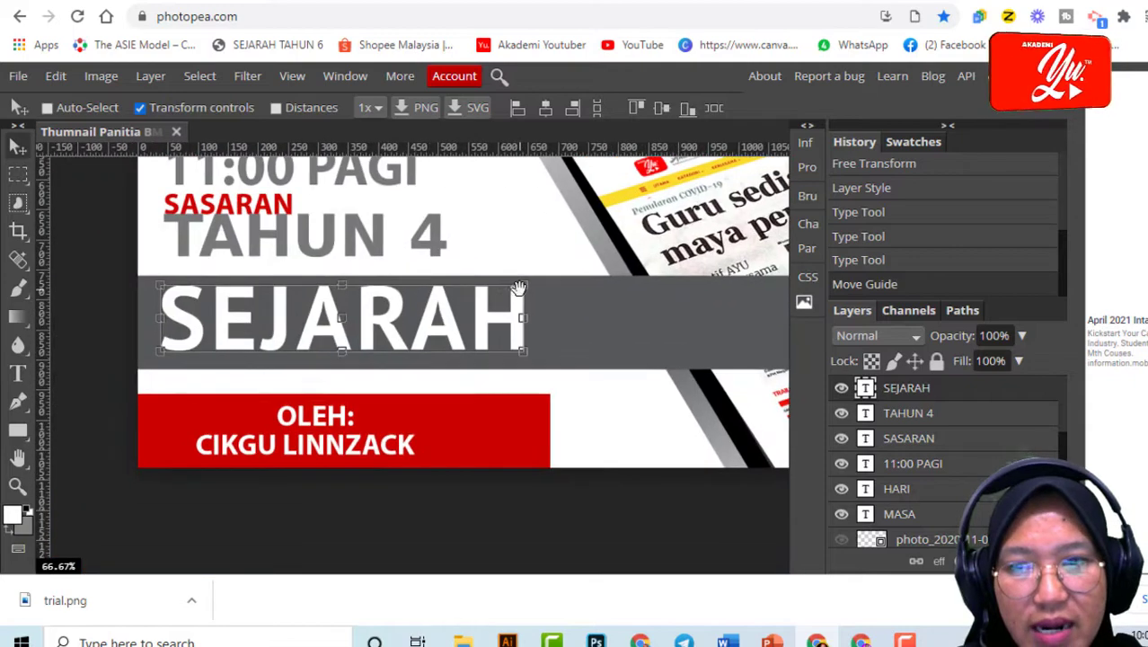
left_click(18, 460)
left_click_drag(477, 397, 600, 388)
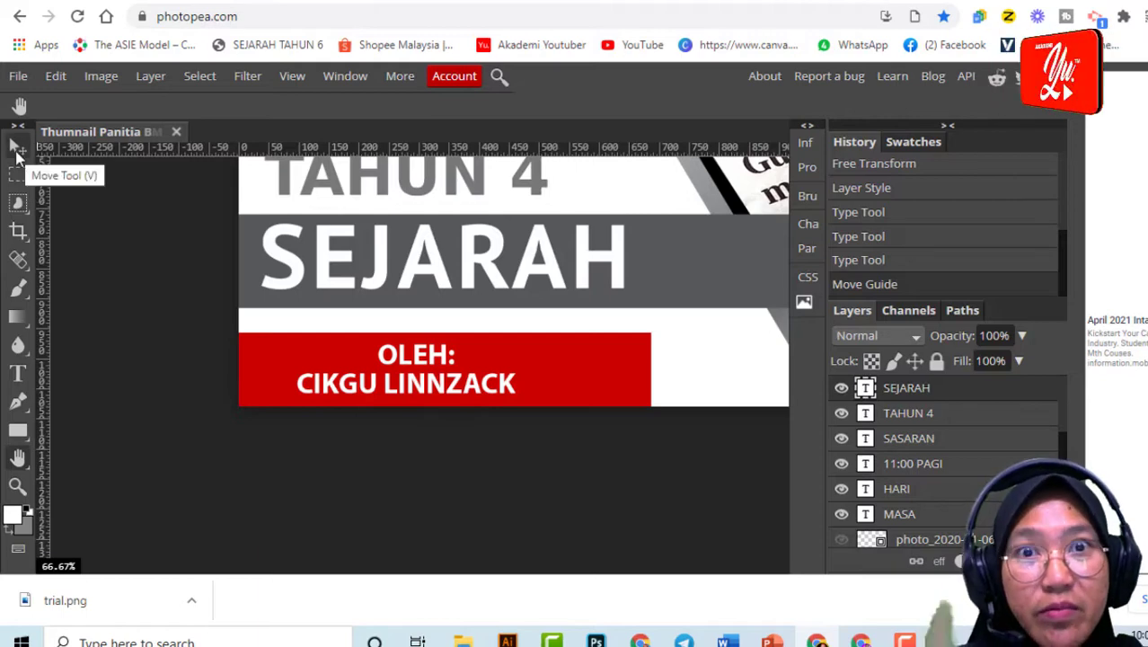
left_click(18, 147)
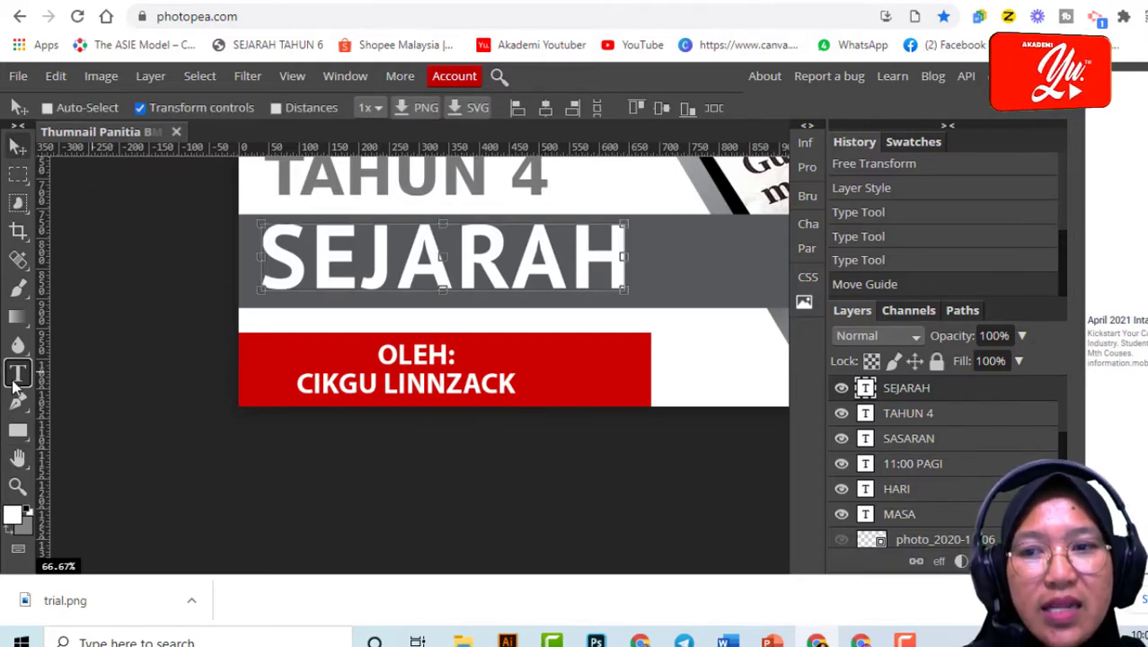
Overwrite the old name after OLEH with the new presenter's name, then zoom out
left_click(18, 373)
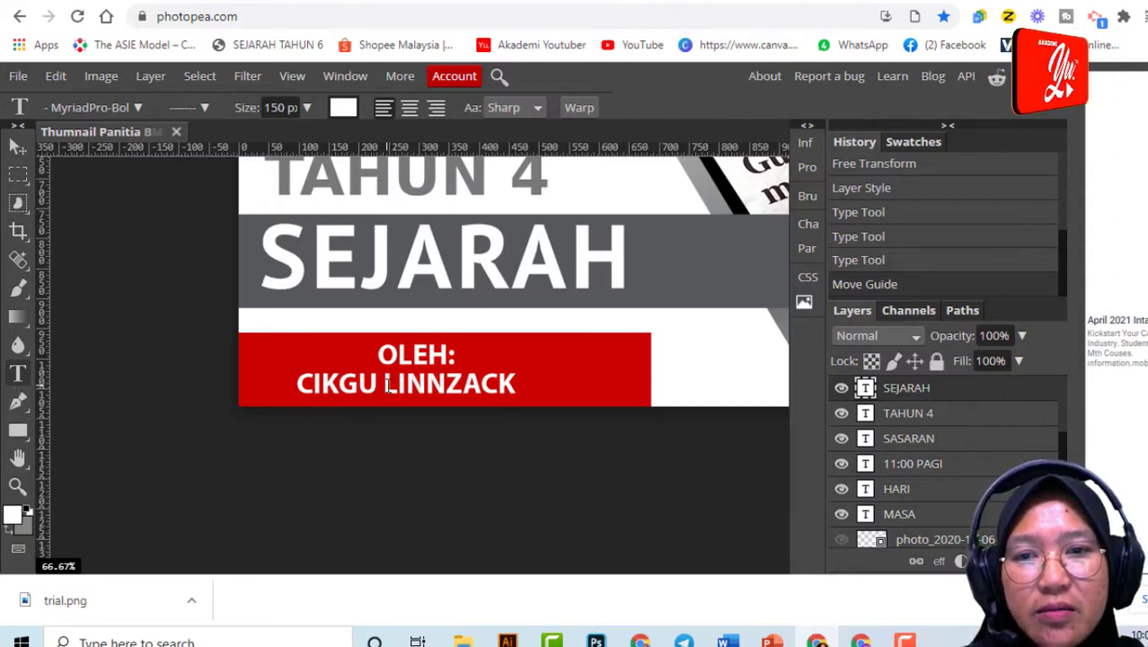
left_click_drag(386, 385, 514, 386)
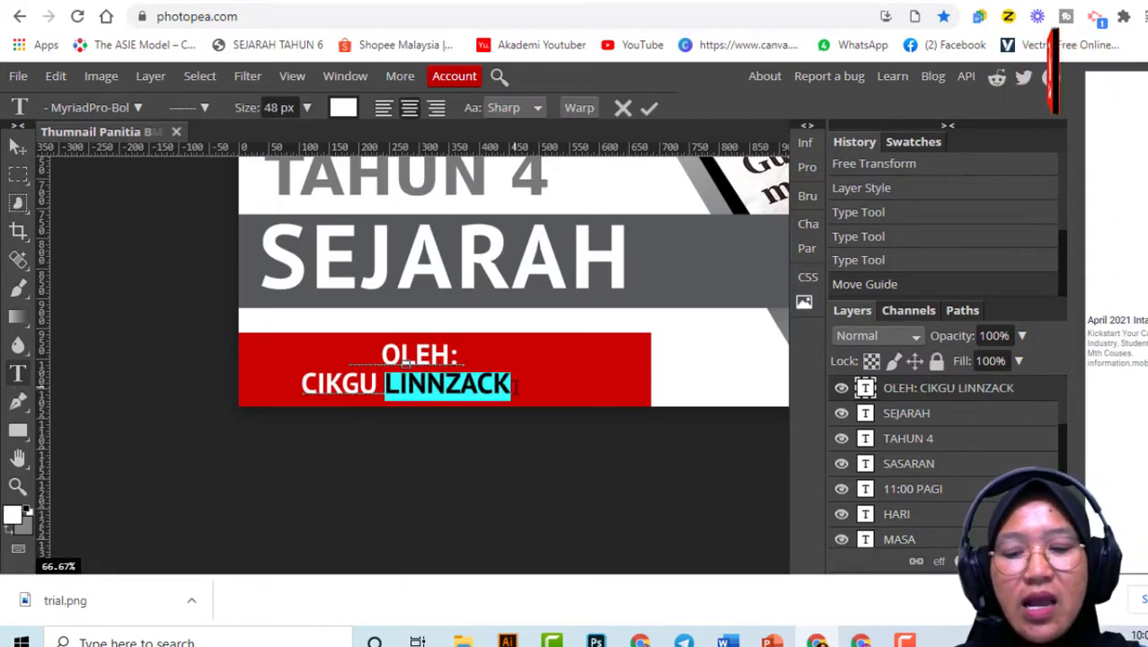
type("ABE ZACK")
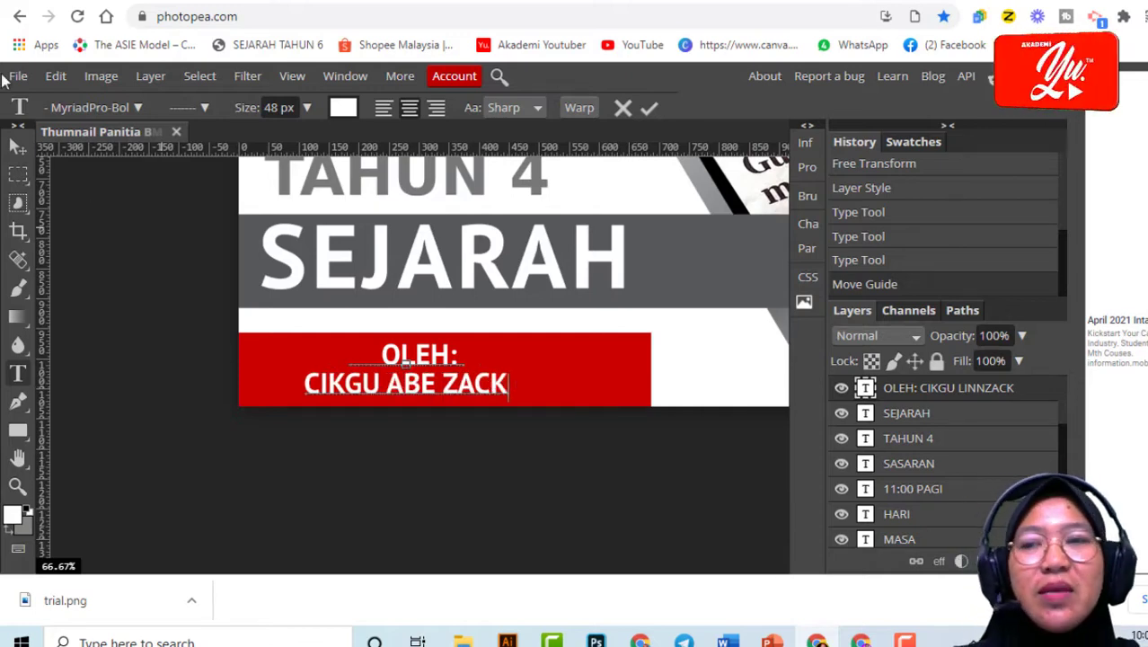
left_click(18, 145)
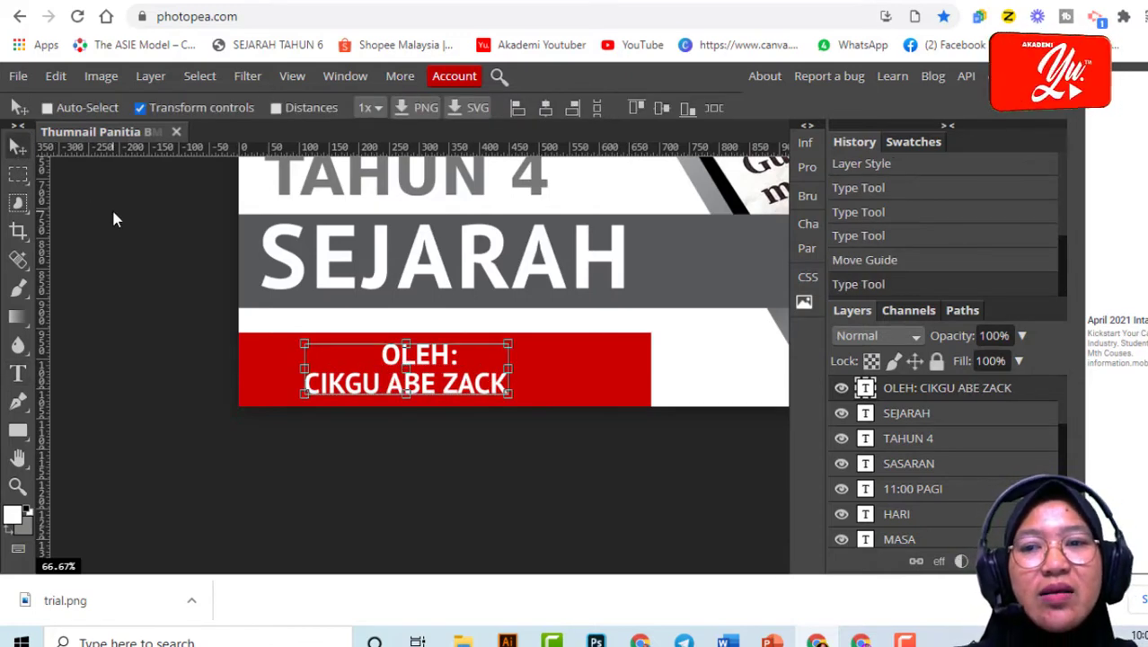
key("ctrl+minus")
key("ctrl+minus")
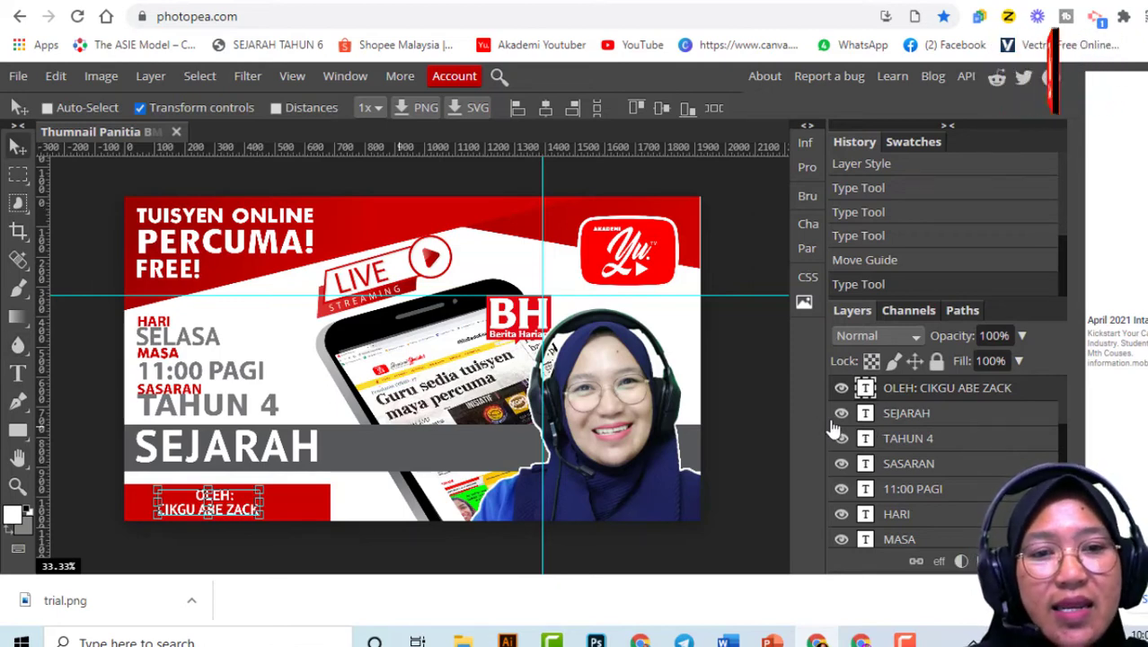
left_click(840, 388)
left_click(840, 388)
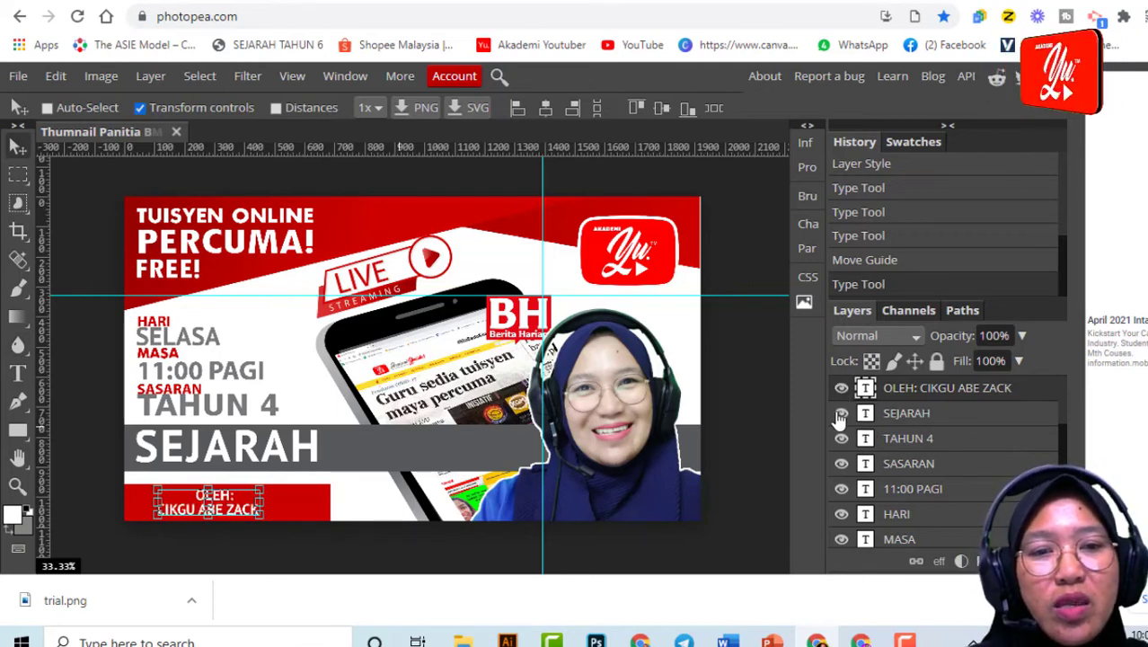
left_click(839, 413)
left_click(840, 414)
left_click(841, 438)
left_click(840, 438)
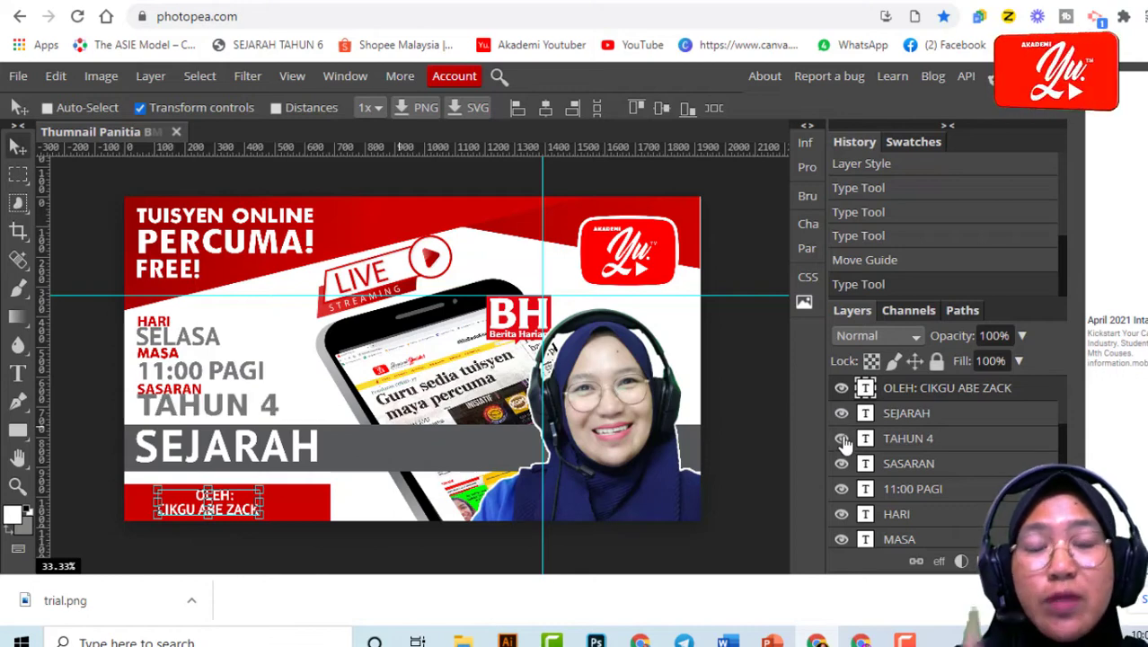
left_click(840, 464)
left_click(840, 464)
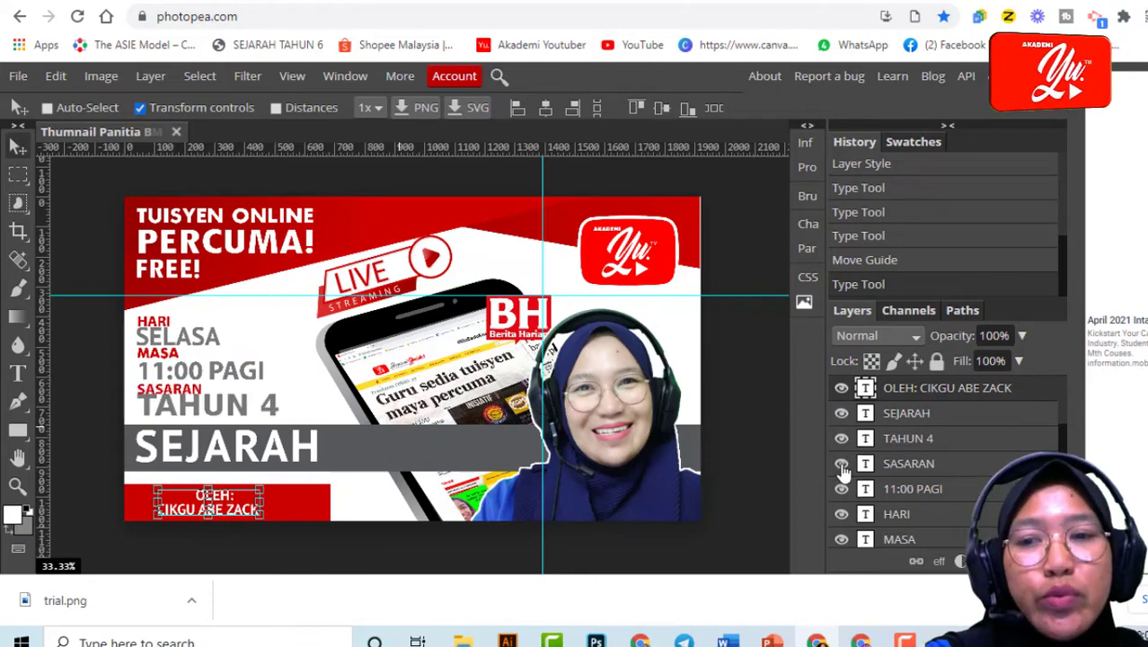
left_click(841, 488)
left_click(840, 513)
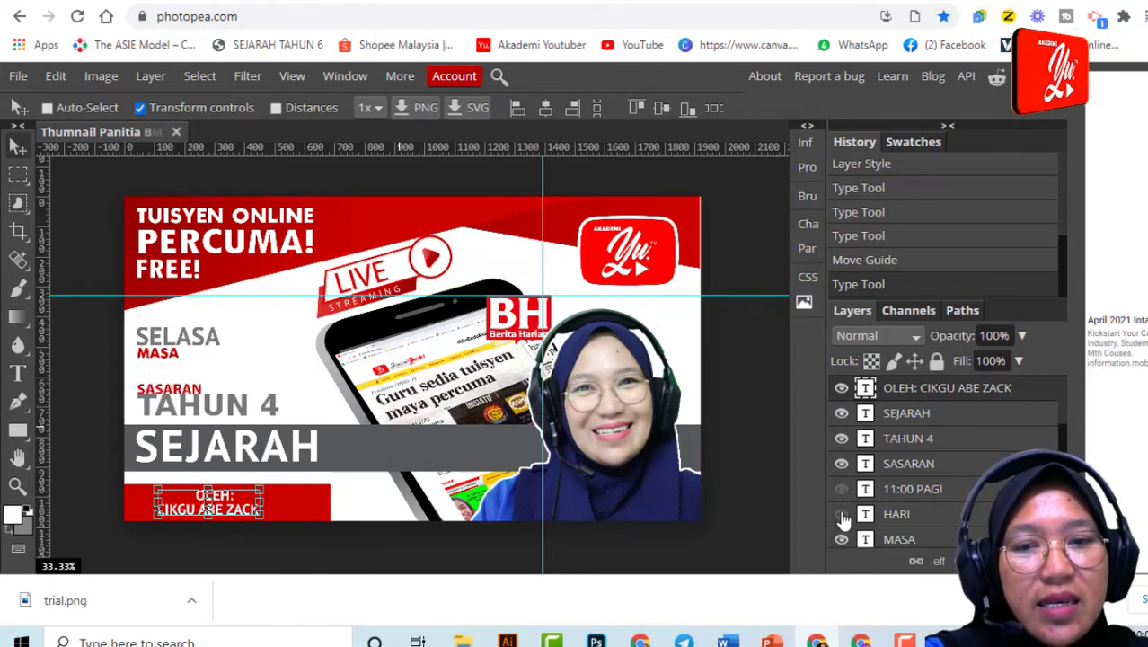
left_click(840, 514)
left_click(840, 488)
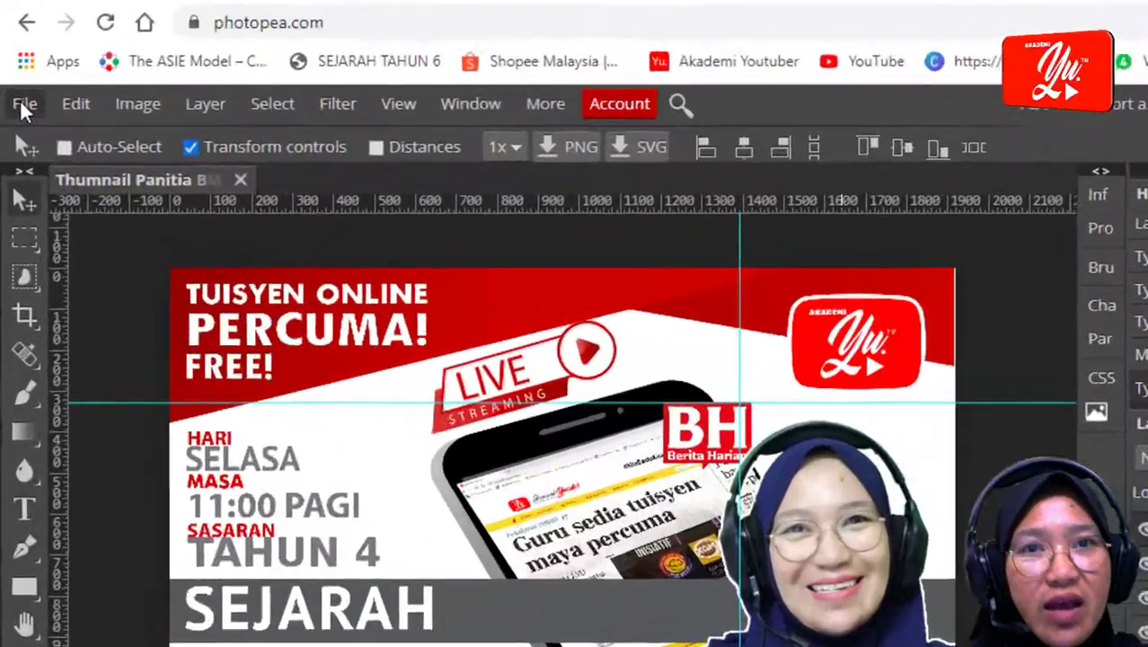
Choose File > Save, then decline the browser's save-changes prompt so the project stays unsaved
left_click(18, 77)
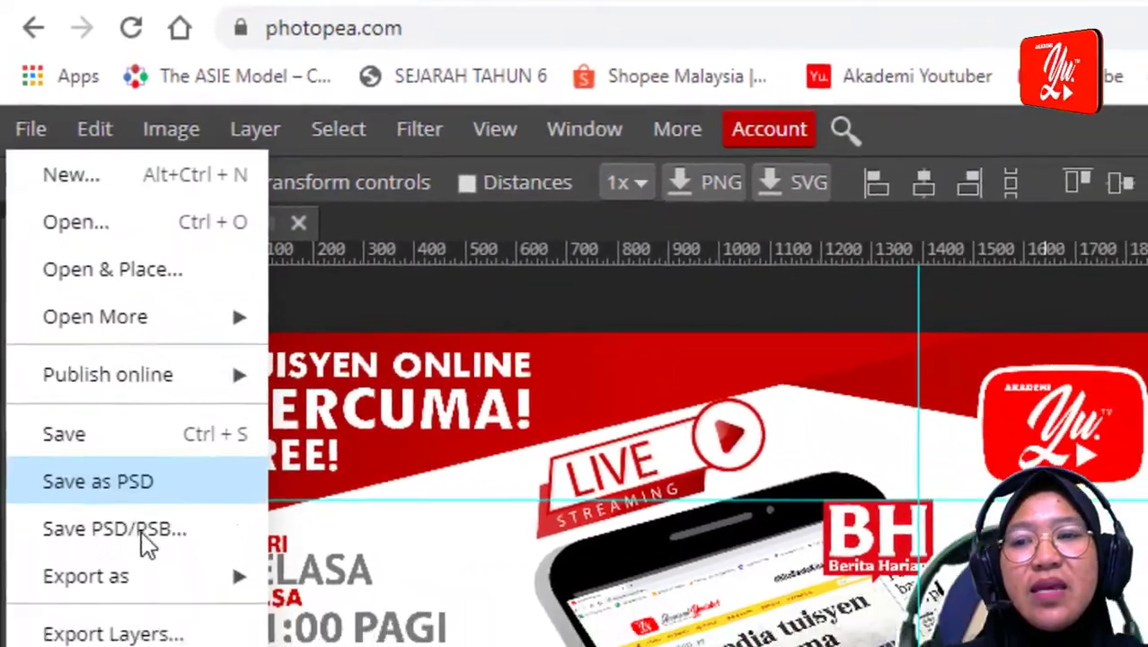
mouse_move(90, 575)
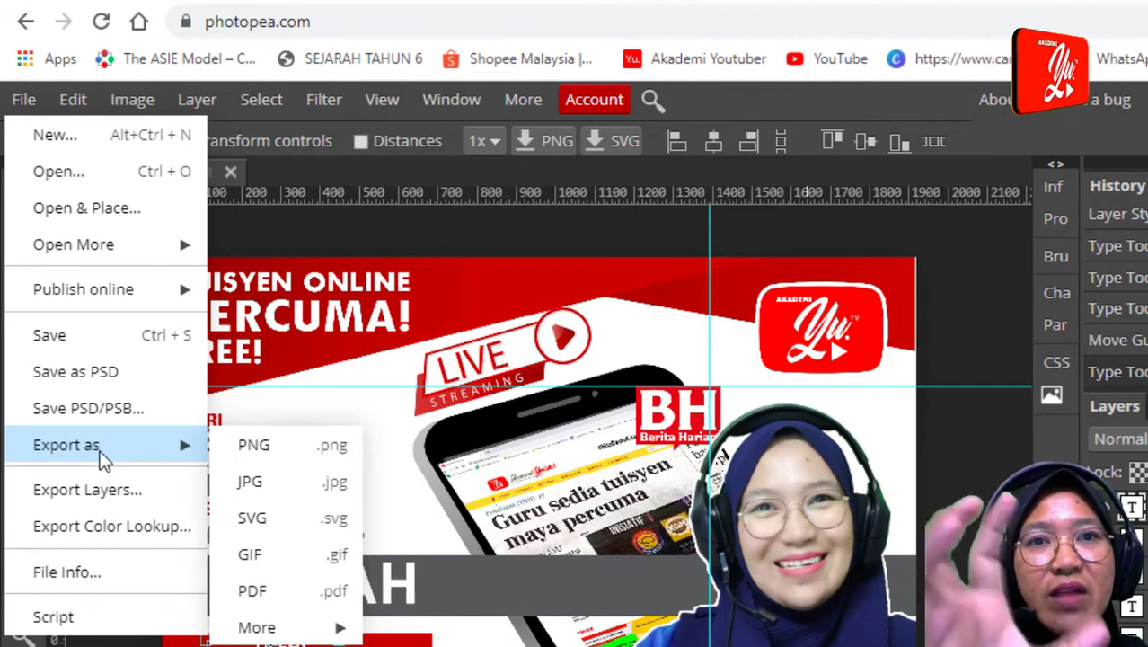
left_click(486, 245)
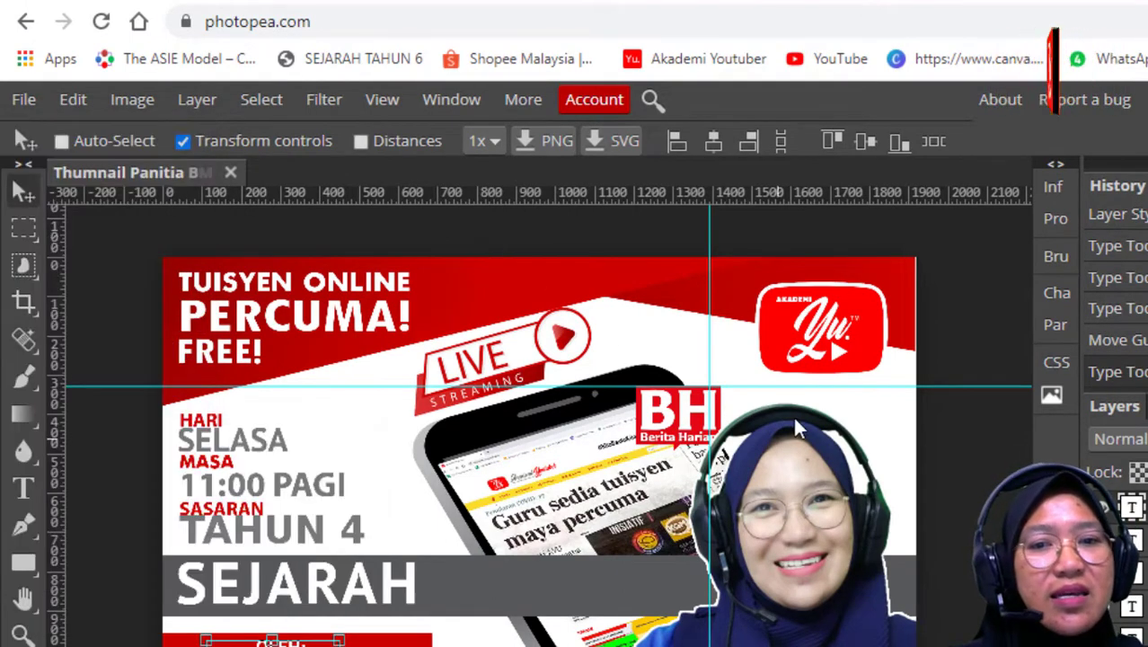
left_click(24, 99)
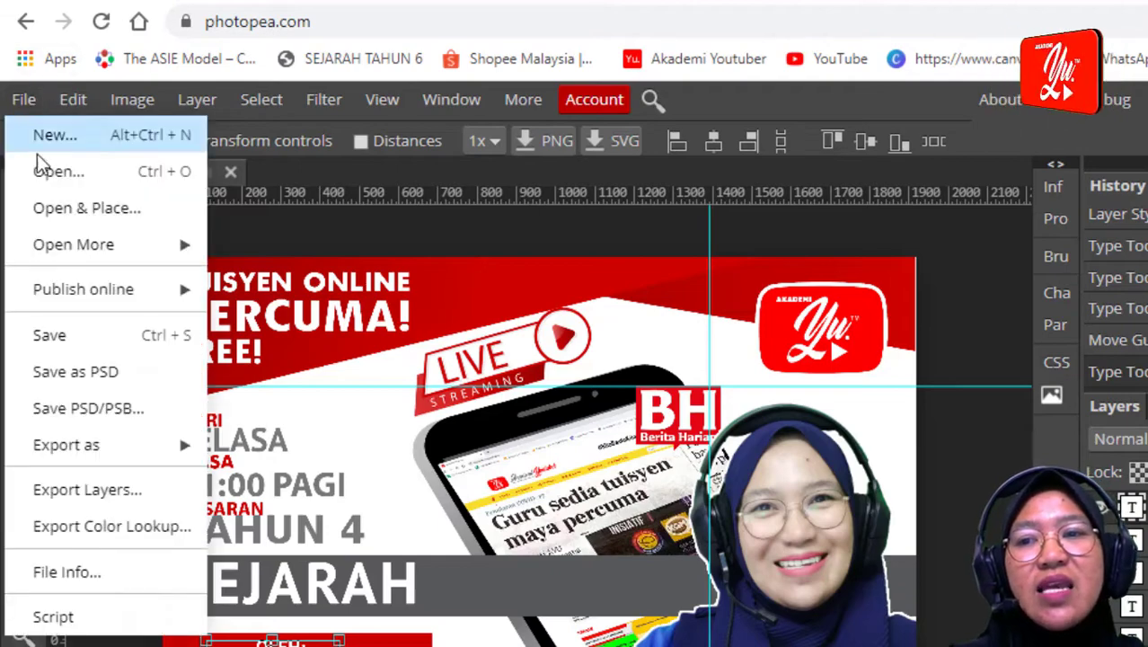
left_click(94, 333)
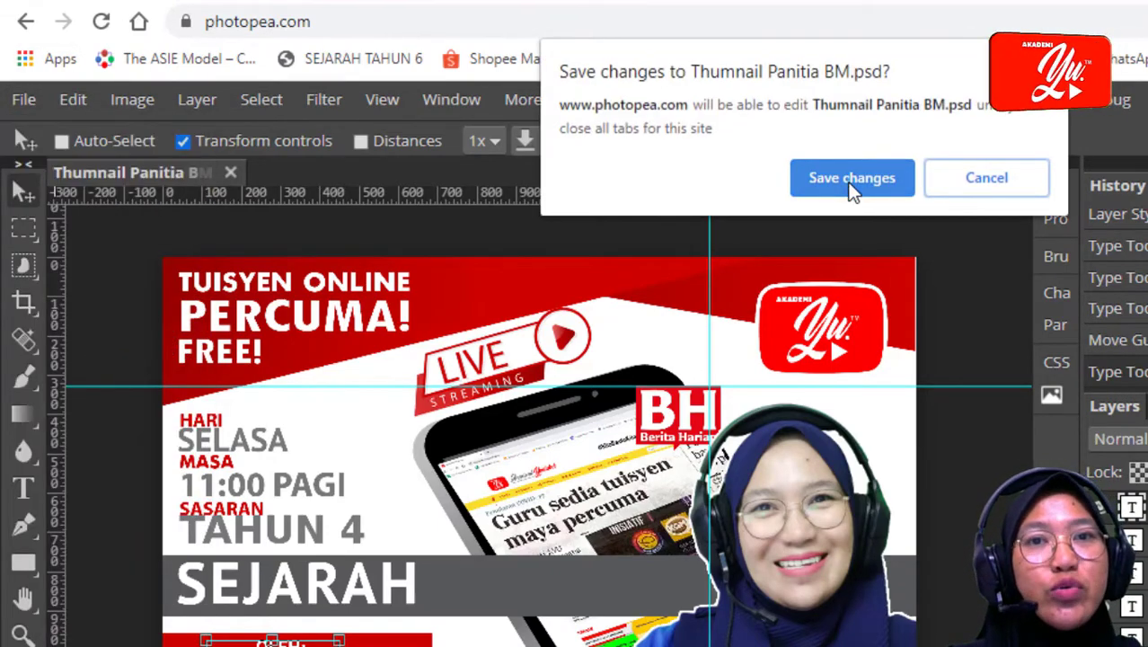
left_click(973, 191)
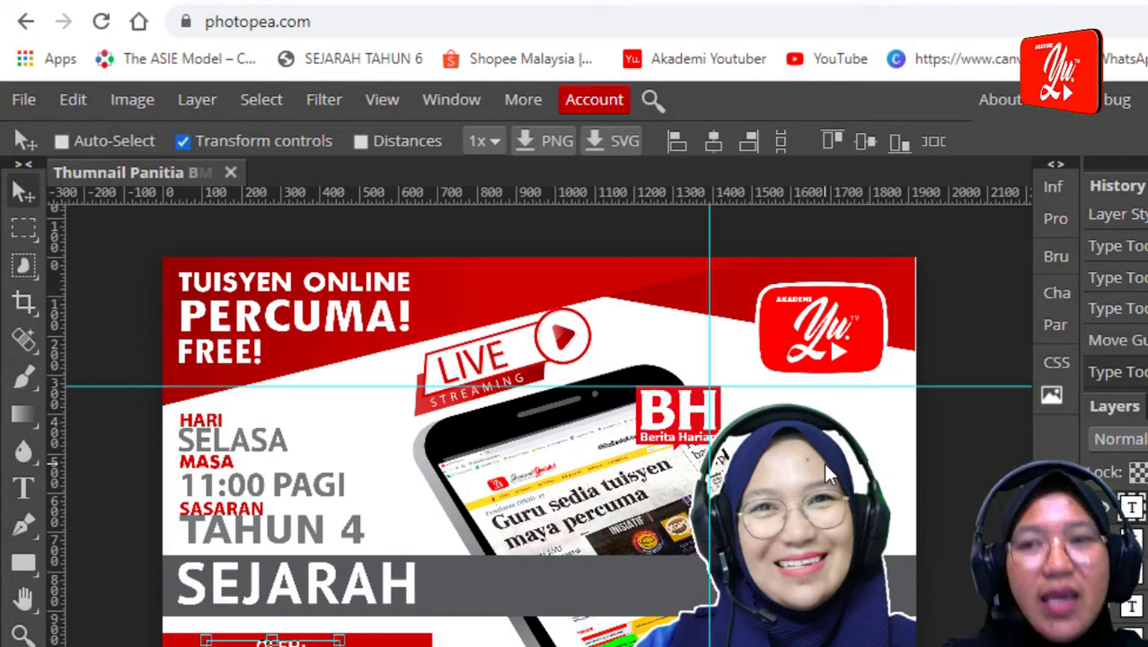
Show the File > Export as format list with PNG, JPG, SVG, GIF and PDF
left_click(29, 103)
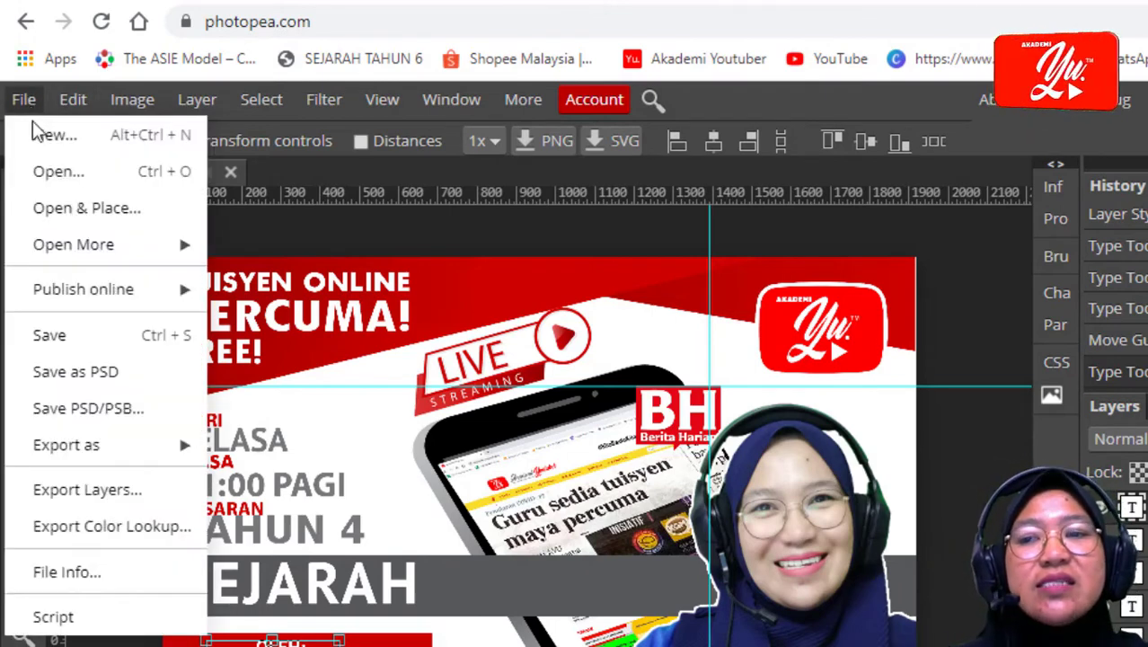
mouse_move(92, 461)
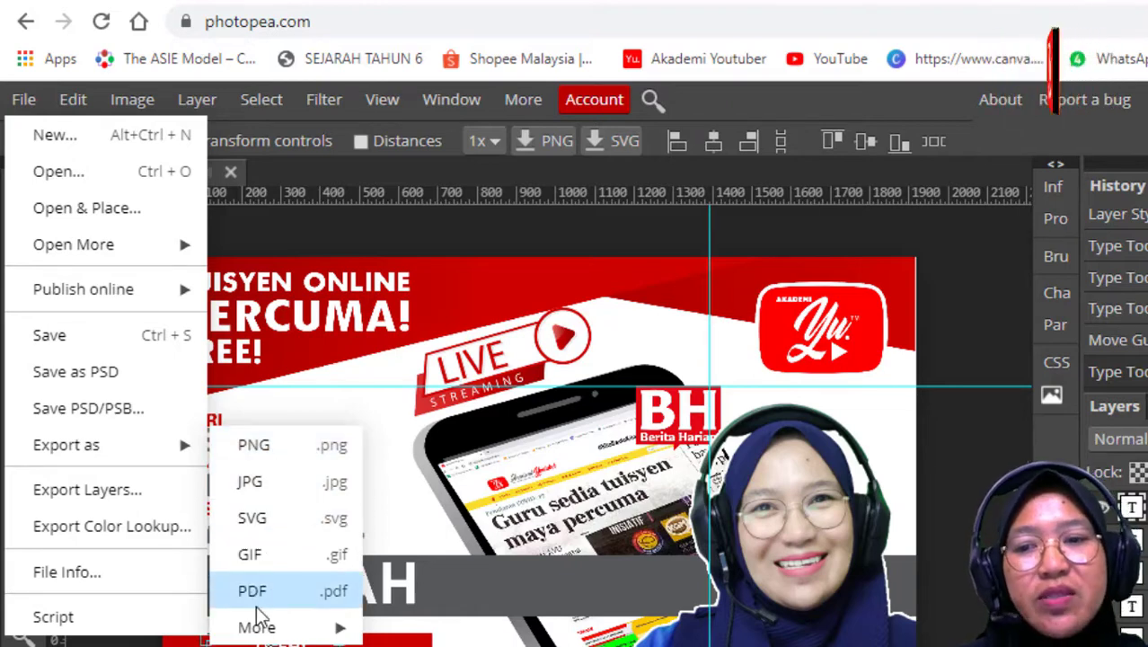
mouse_move(258, 627)
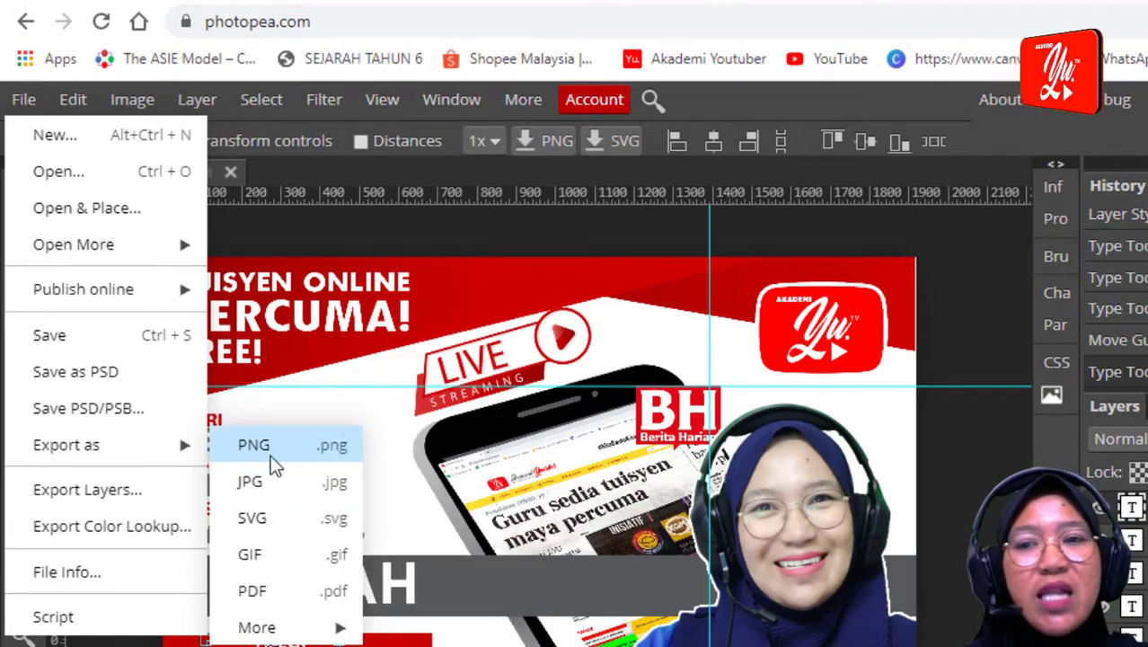
Save the thumbnail as a 1920×1080 PNG named 'TRIAL POSTER TUTORIAL' in PANITIA SEJARAH
left_click(270, 455)
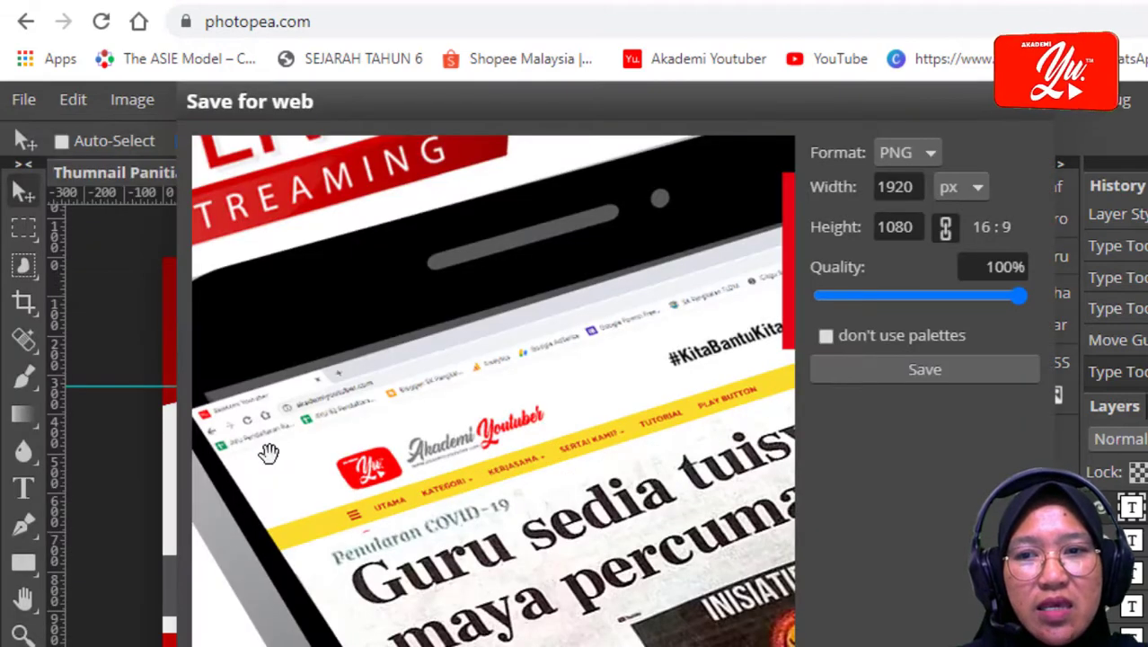
left_click(934, 382)
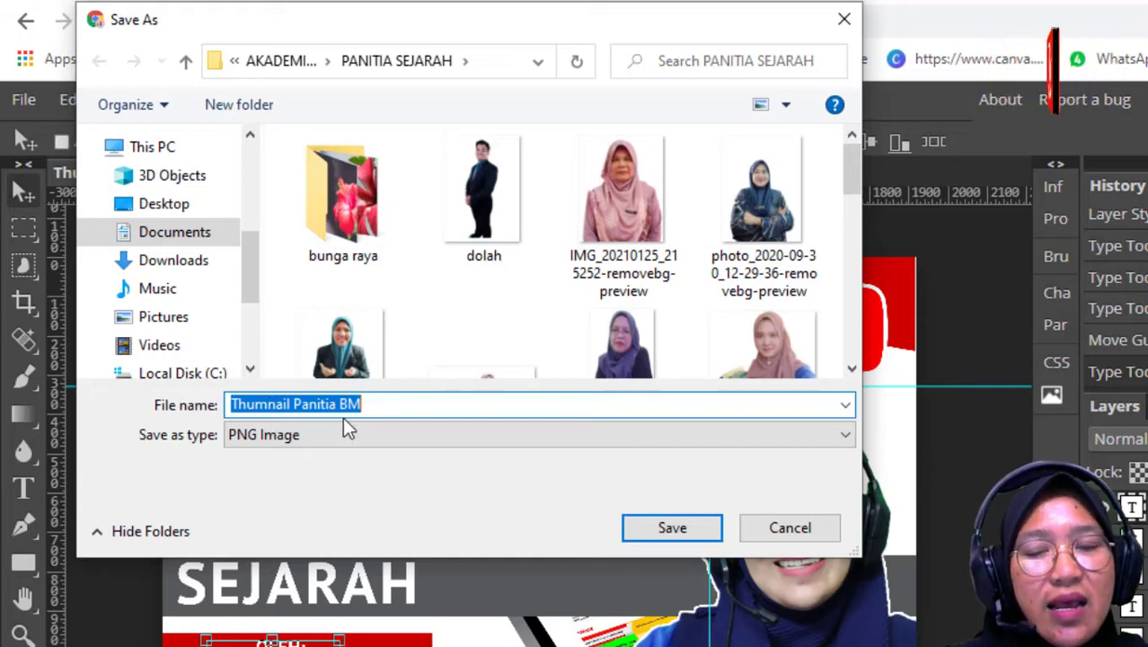
type("TR")
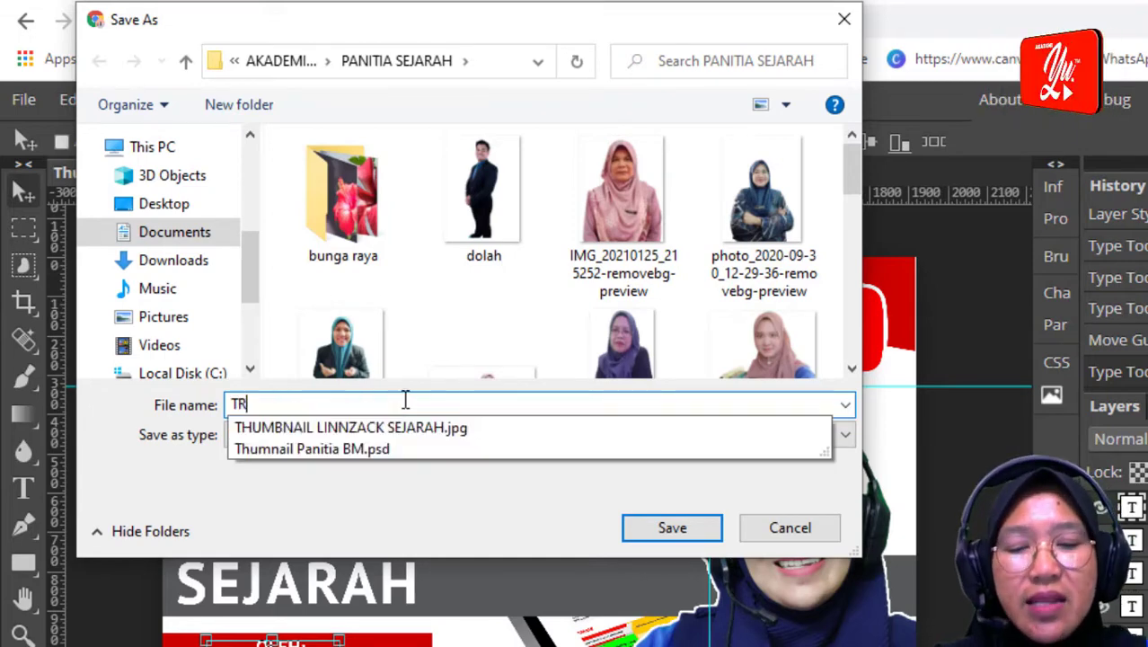
type("IAL")
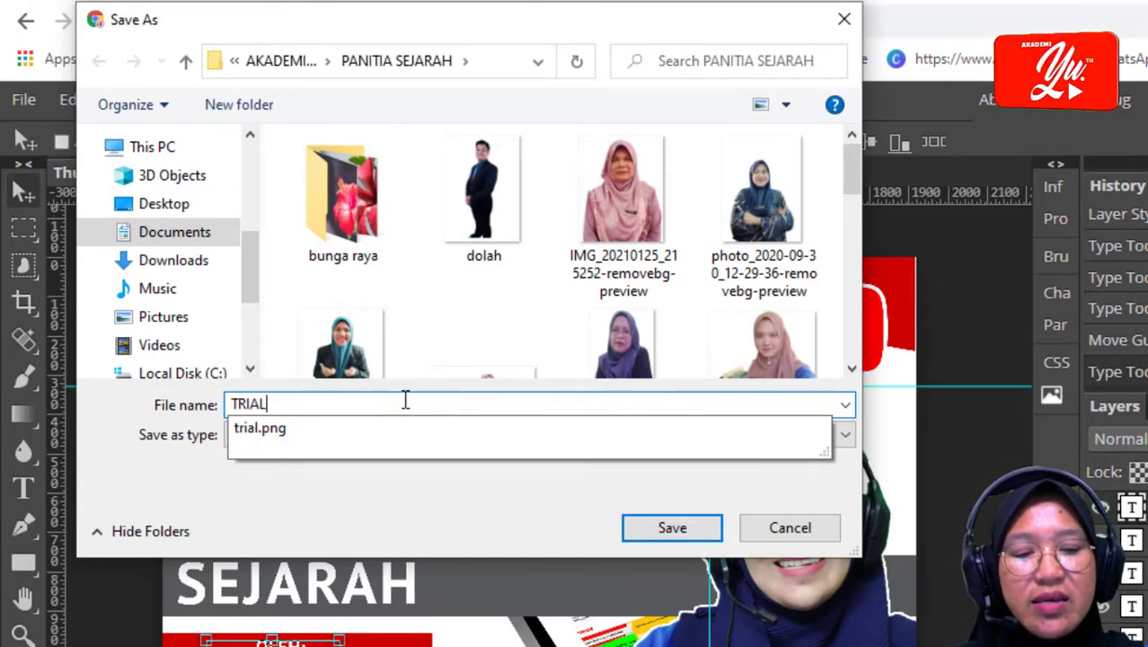
type(" POSTER ")
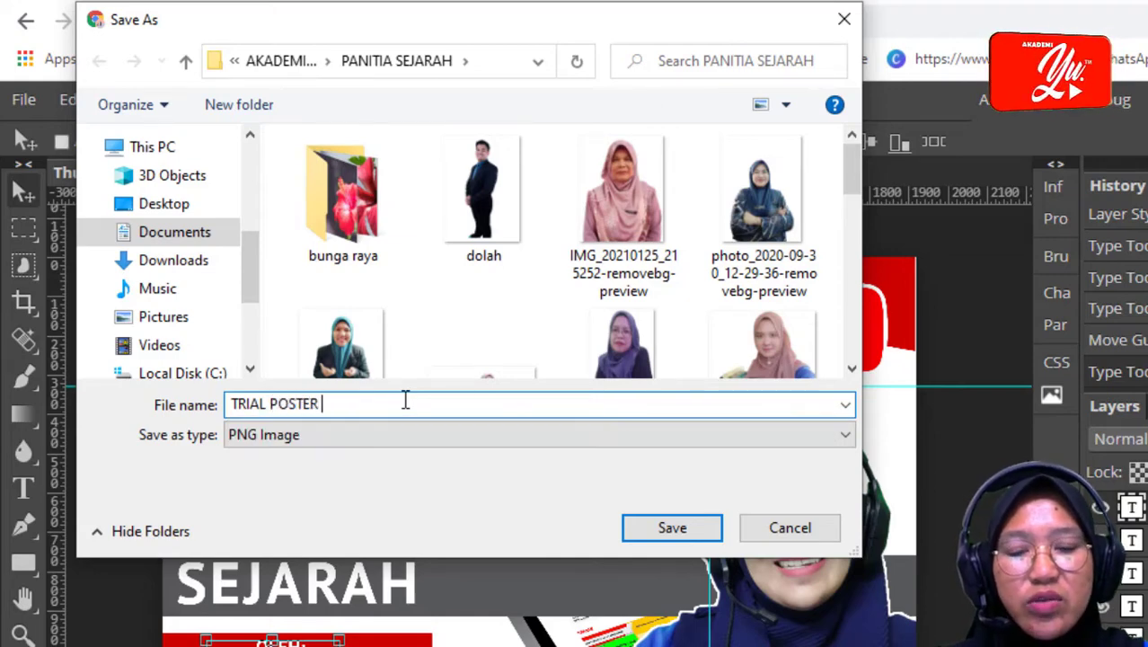
type("TUT")
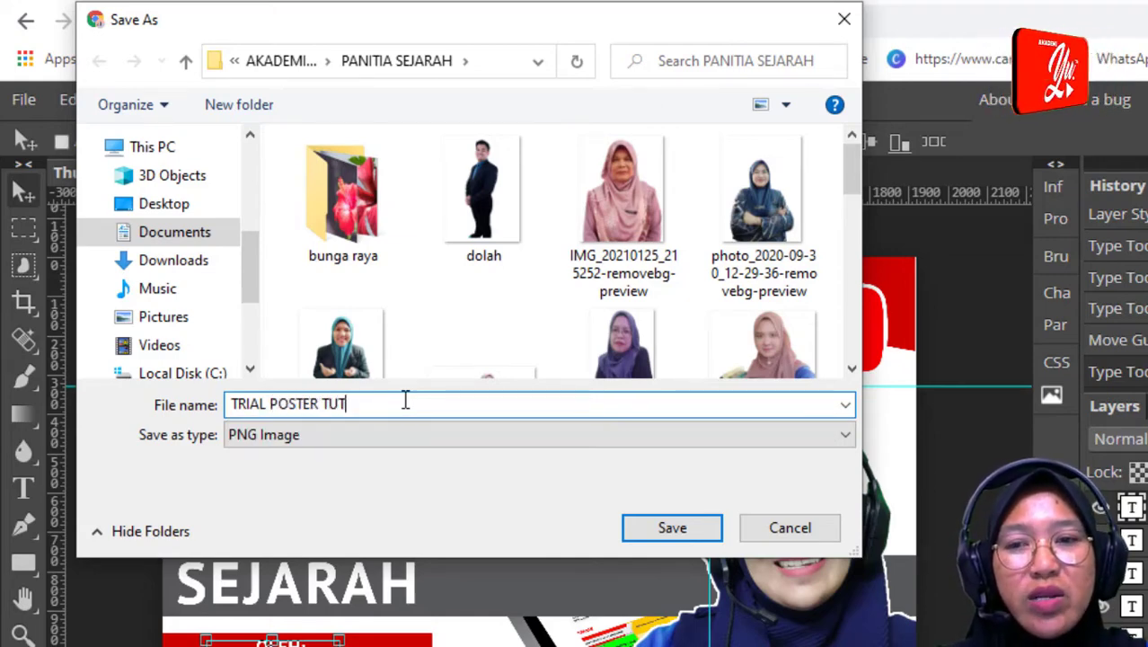
type("ORIAL")
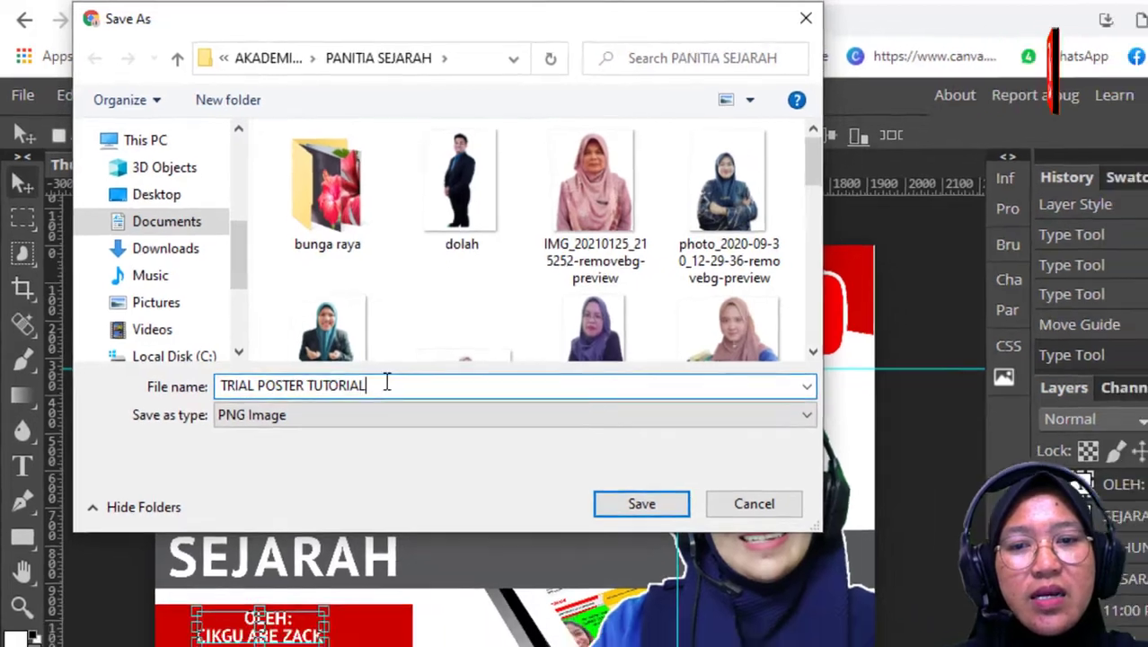
left_click(642, 503)
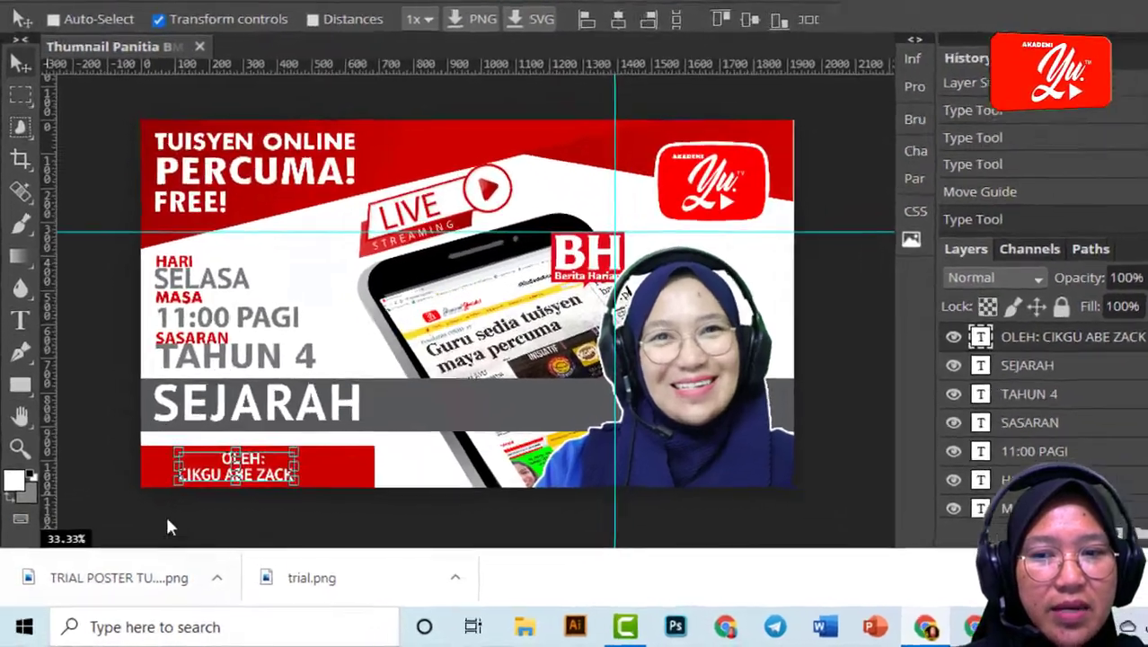
Open the download's folder, preview TRIAL POSTER TUTORIAL in Photos, then close the preview
right_click(79, 582)
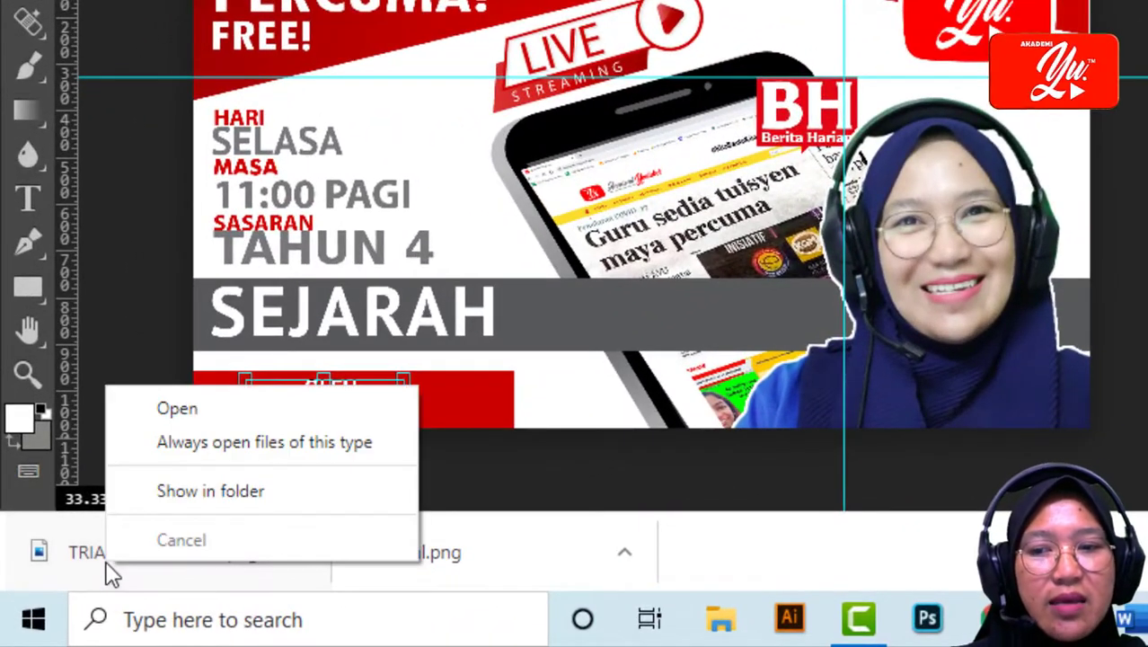
left_click(186, 514)
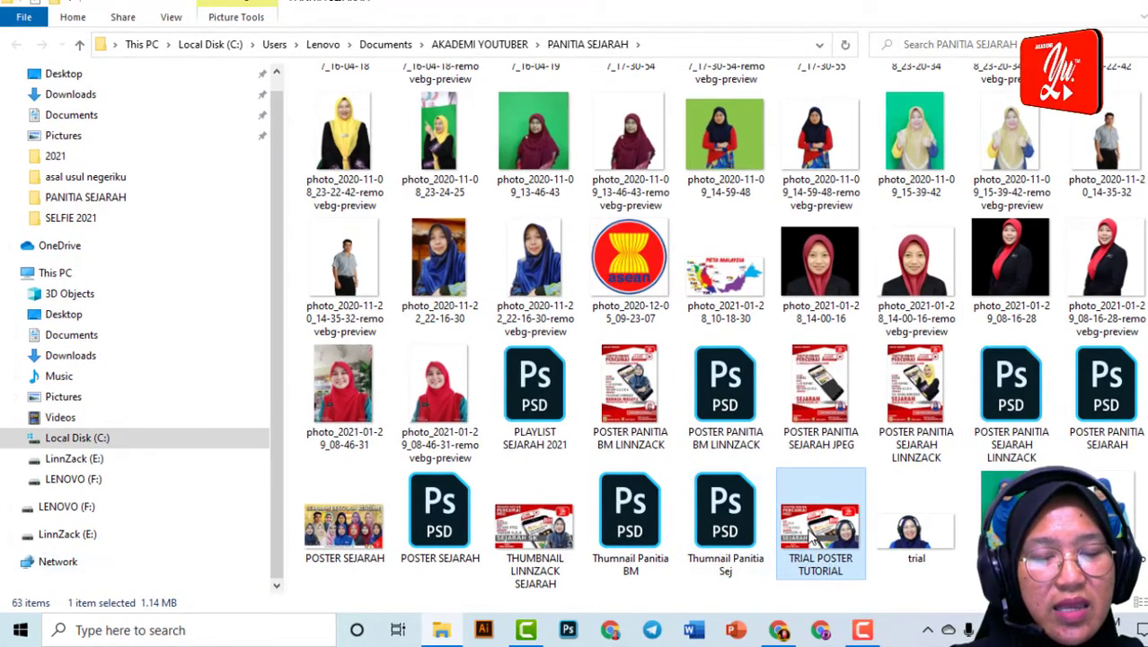
double_click(809, 536)
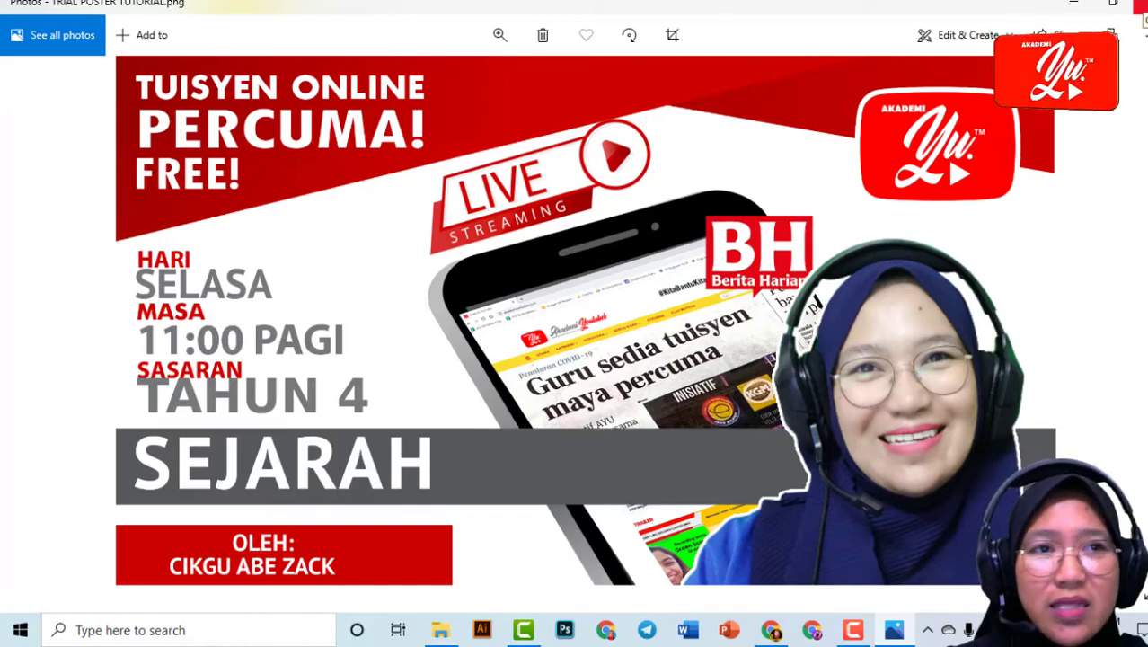
key("alt+F4")
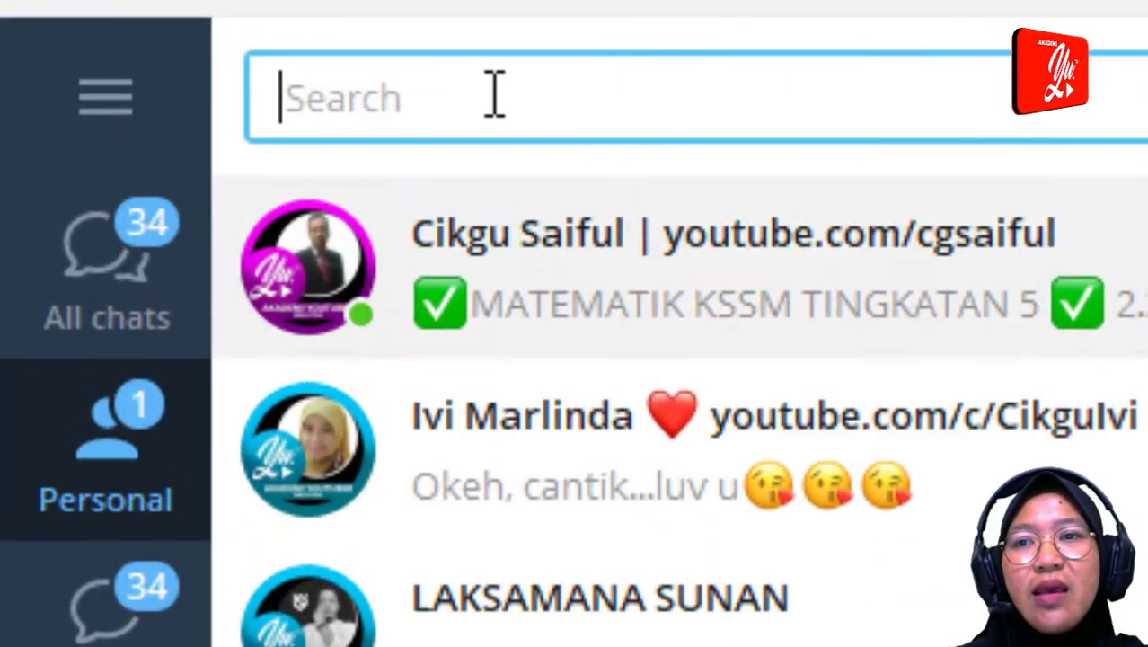
In Saved Messages, attach TRIAL POSTER TUTORIAL.png from Documents > AKADEMI YOUTUBER > PANITIA SEJARAH
type("SA")
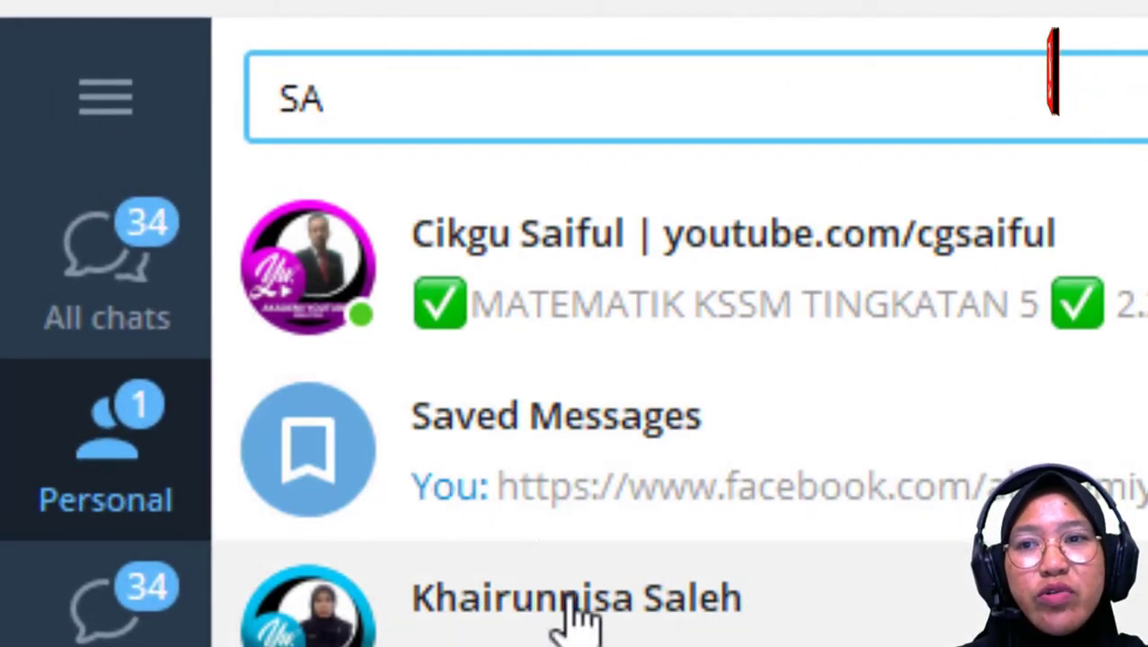
left_click(576, 615)
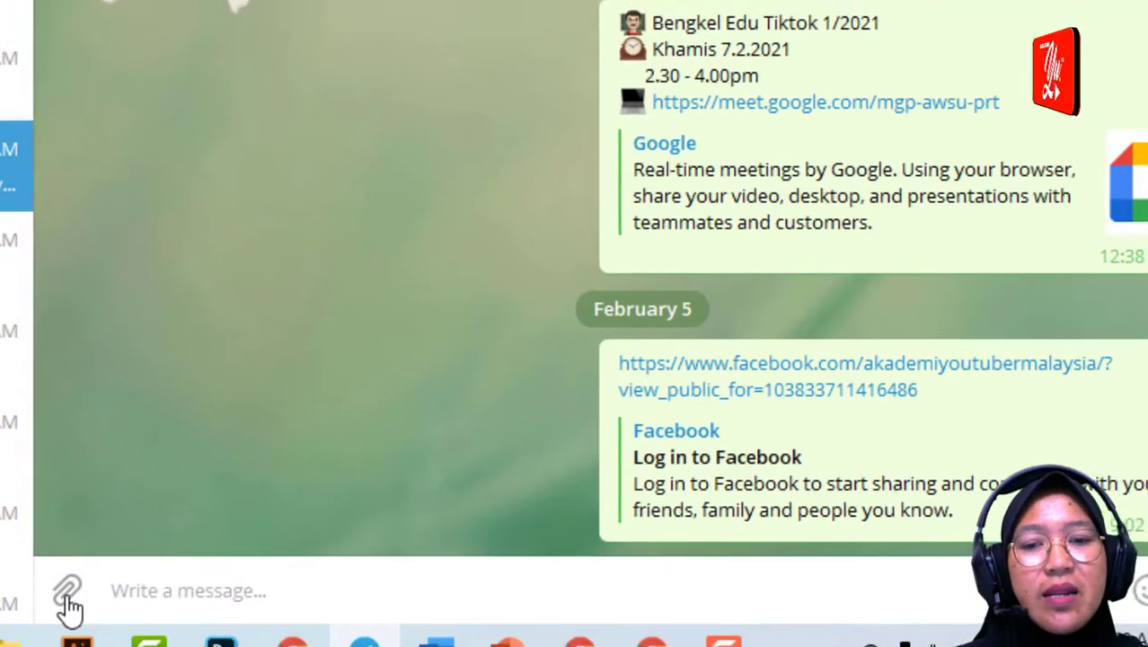
left_click(39, 577)
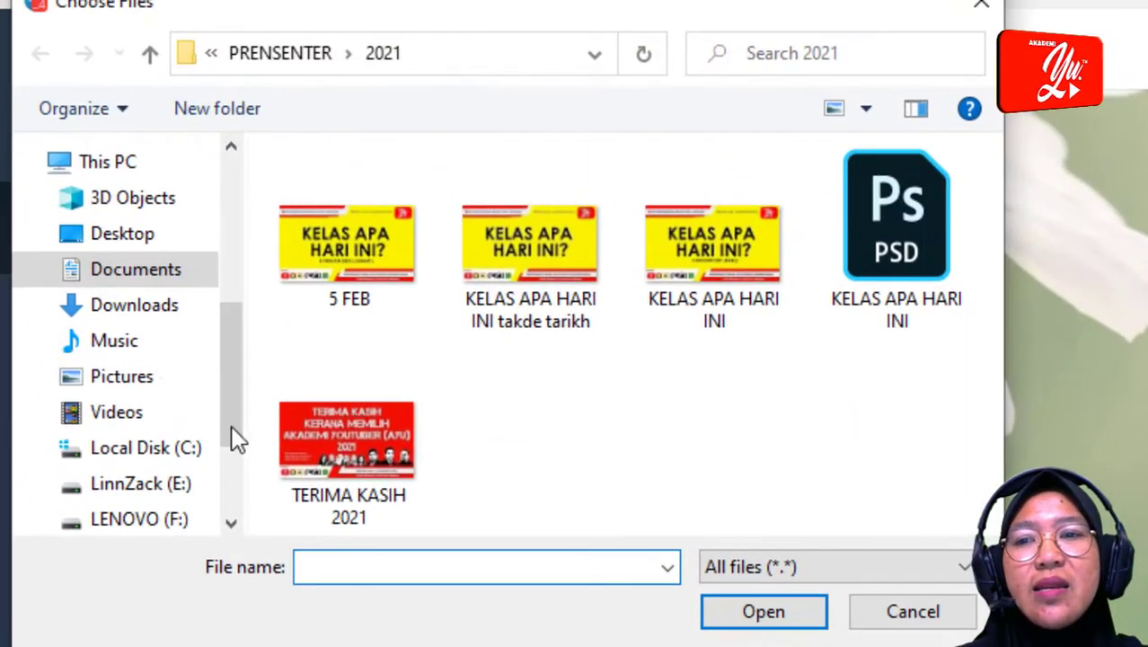
left_click(139, 274)
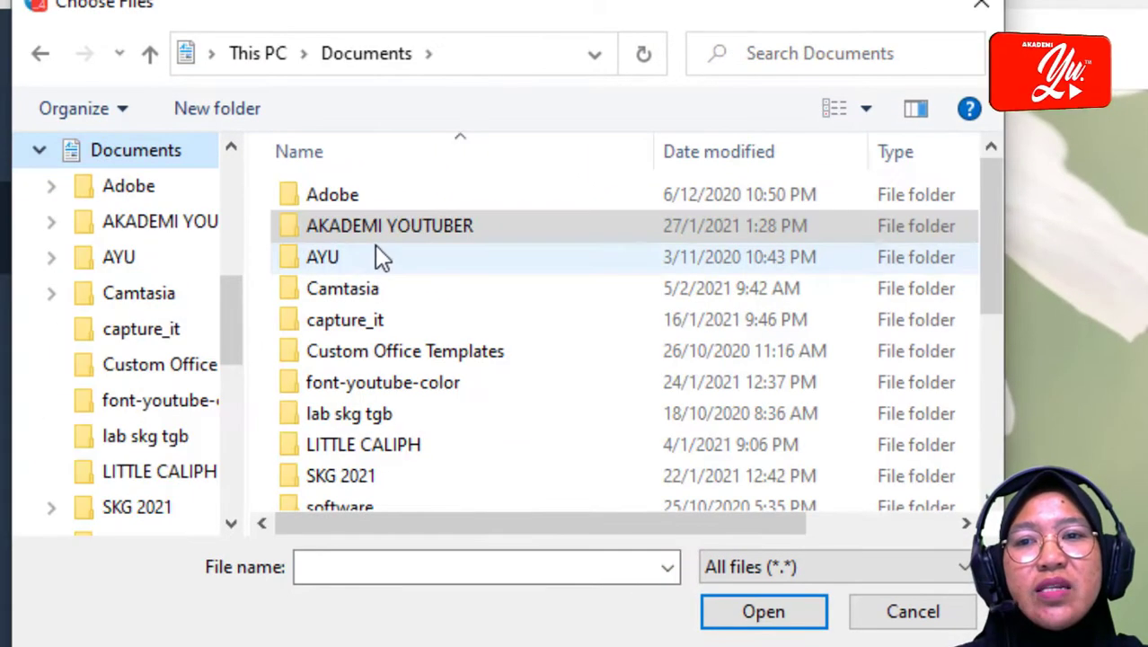
double_click(379, 226)
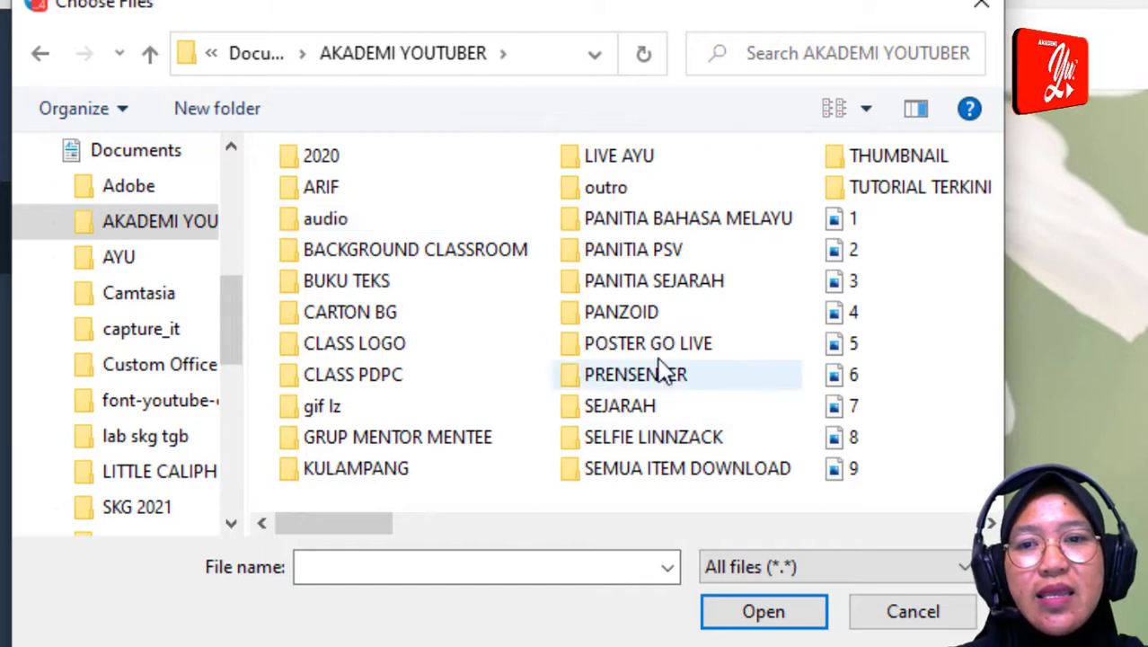
double_click(685, 282)
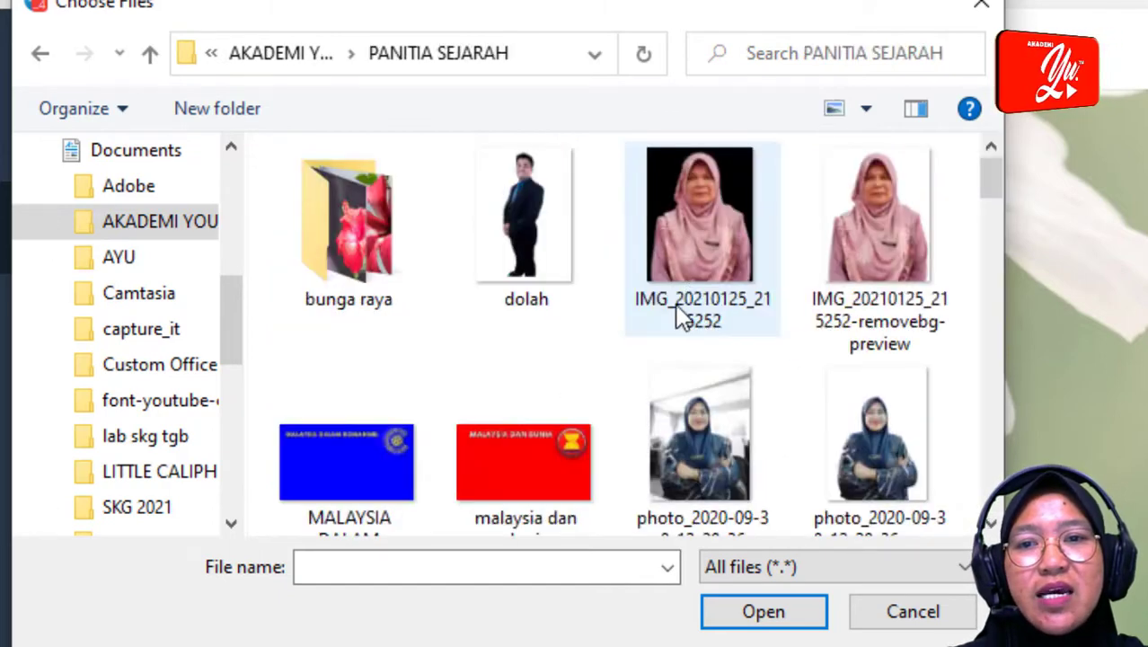
left_click(462, 571)
type("TR")
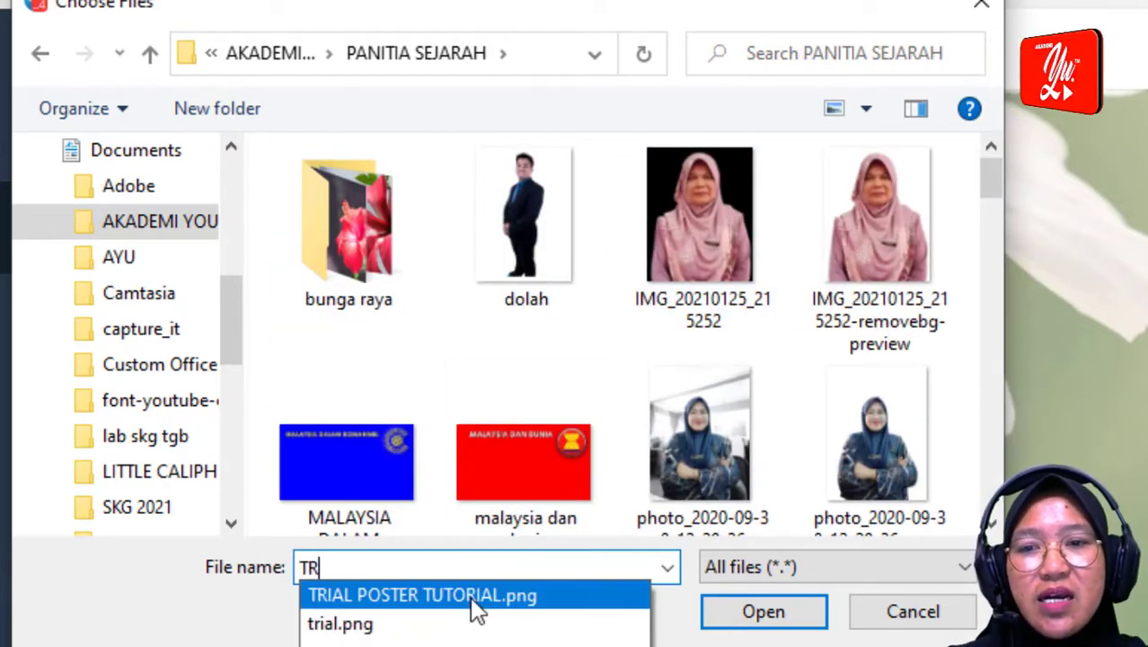
left_click(440, 597)
left_click(748, 626)
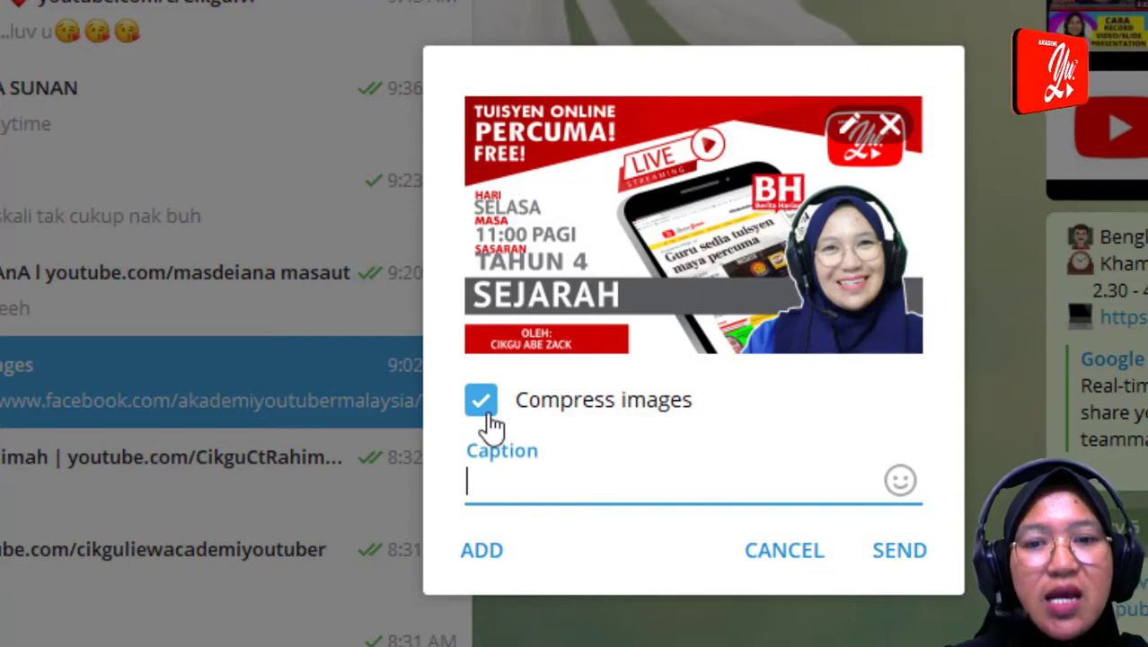
Send TRIAL POSTER TUTORIAL.png uncompressed to Saved Messages and return to Photopea in Chrome
left_click(483, 409)
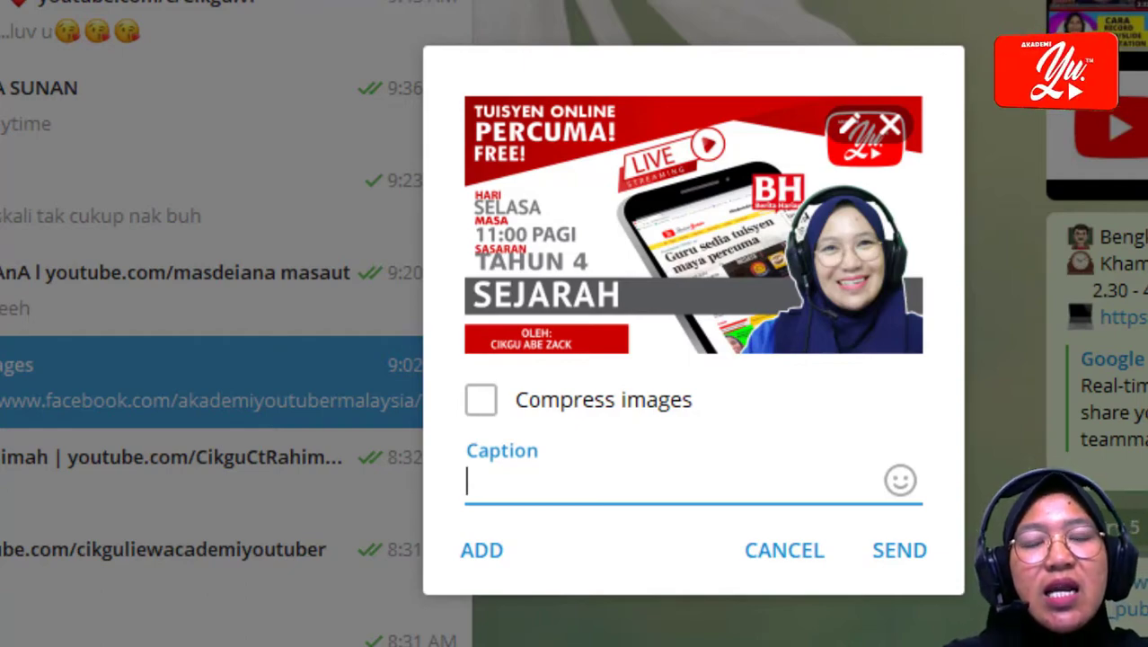
left_click(903, 553)
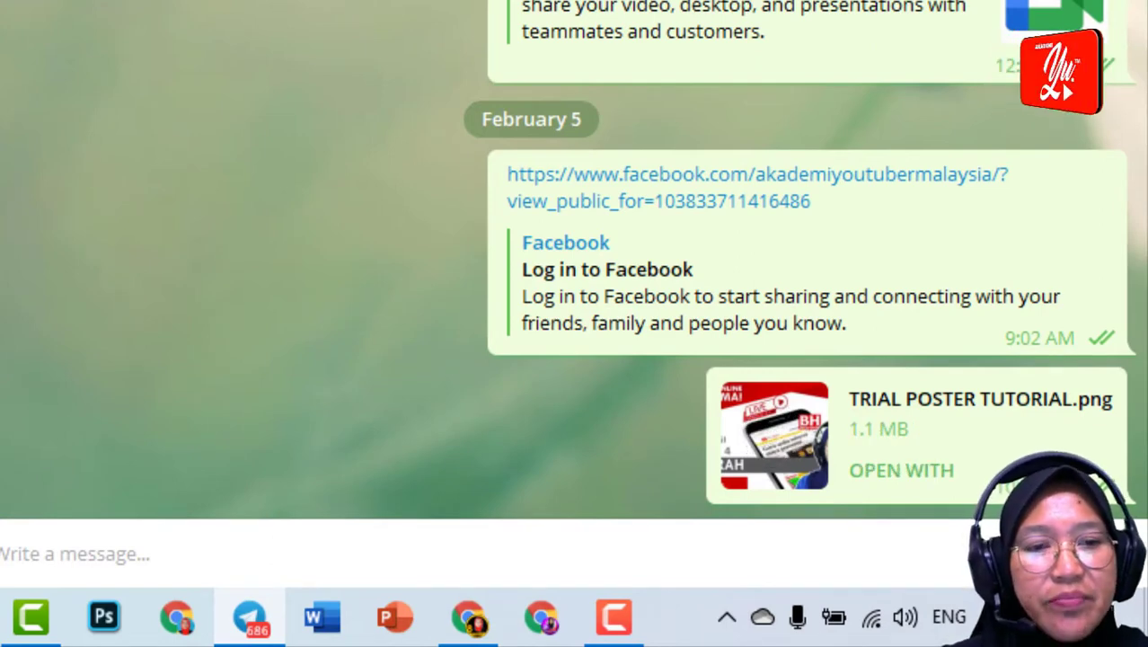
left_click(469, 620)
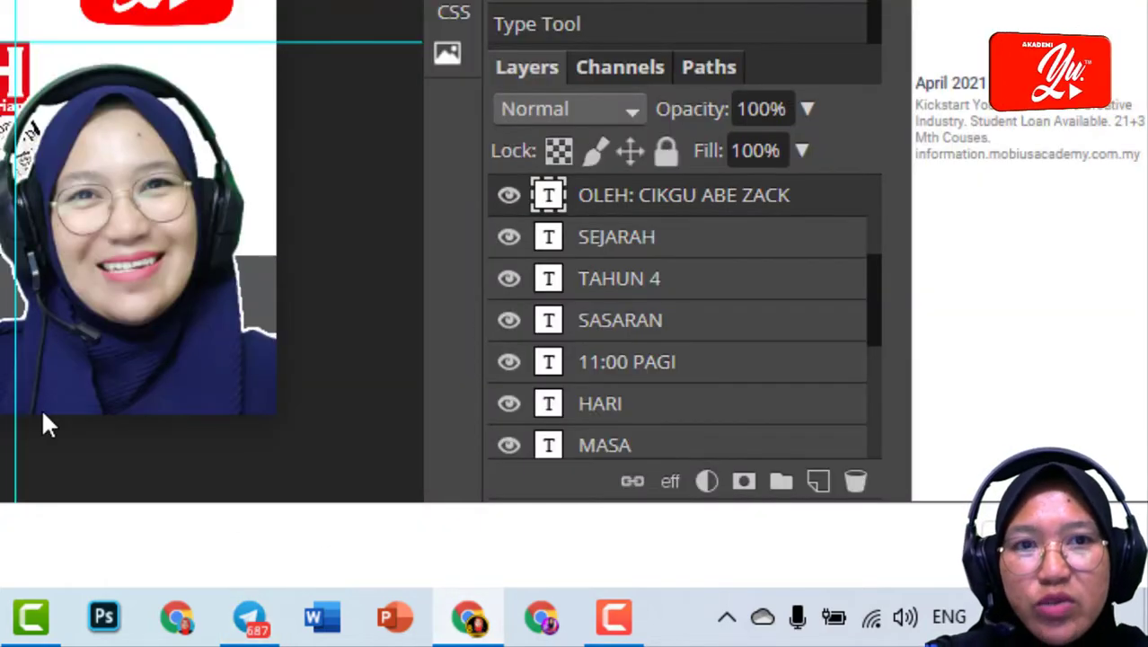